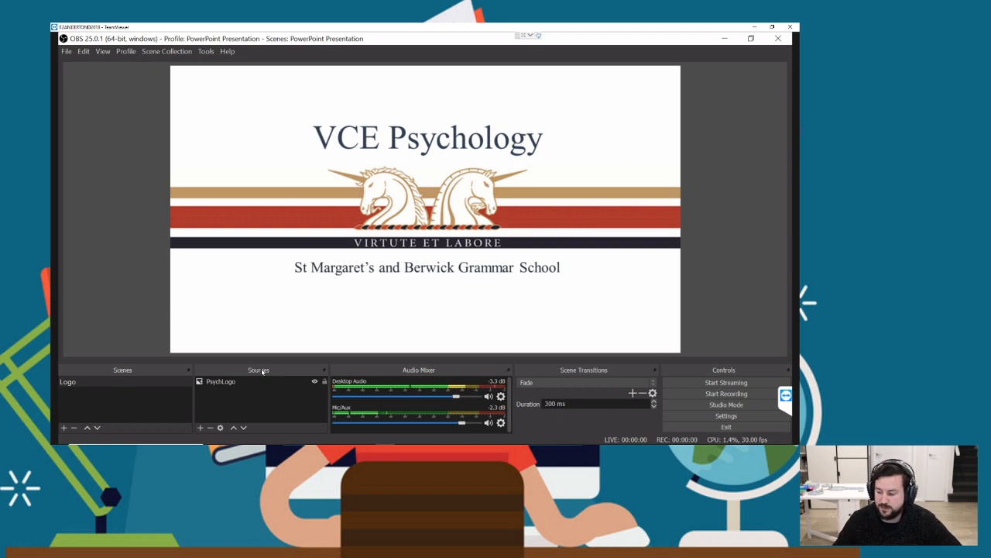
Add a scene named Blank and move it above the Logo scene in the scene order
left_click(245, 382)
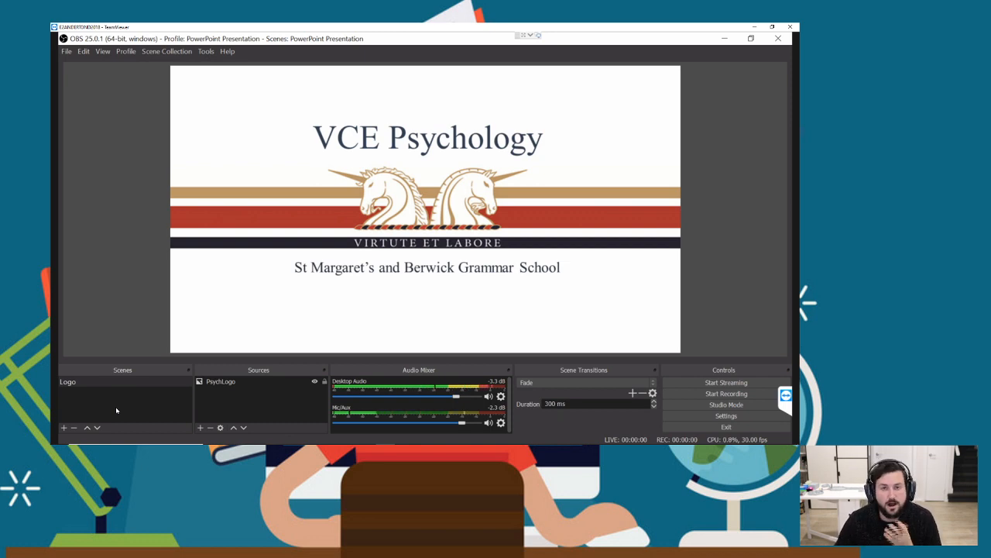
left_click(64, 428)
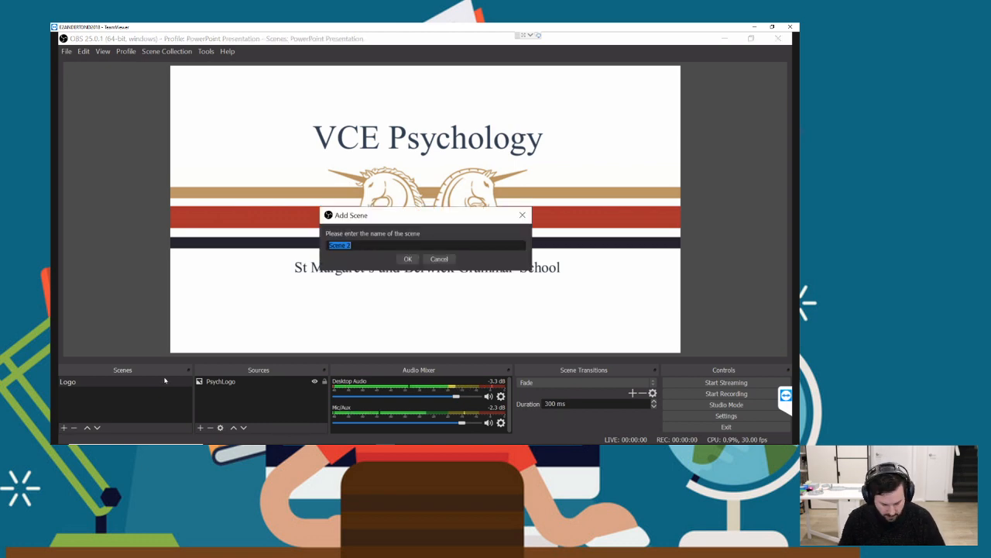
type("Blank")
key("Return")
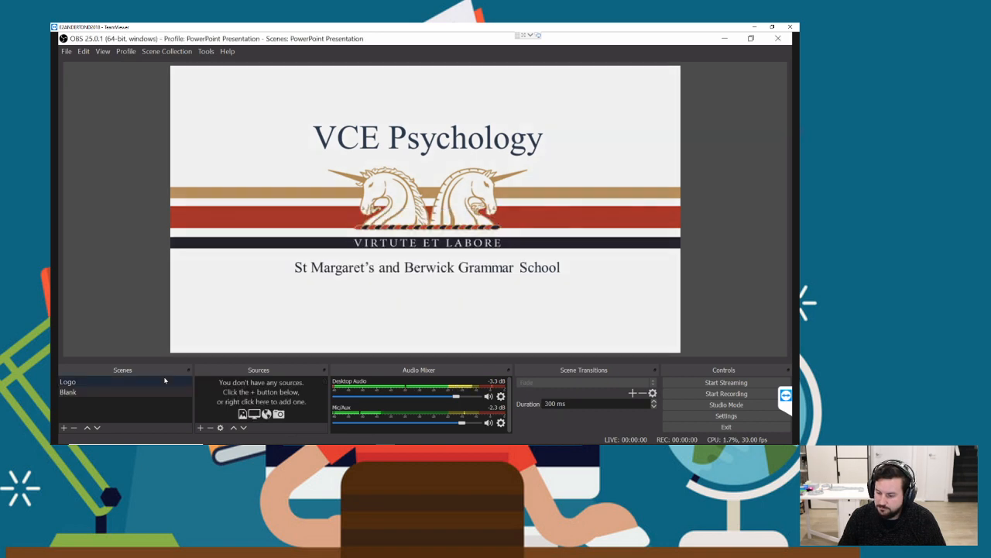
left_click_drag(74, 390, 90, 383)
left_click(83, 383)
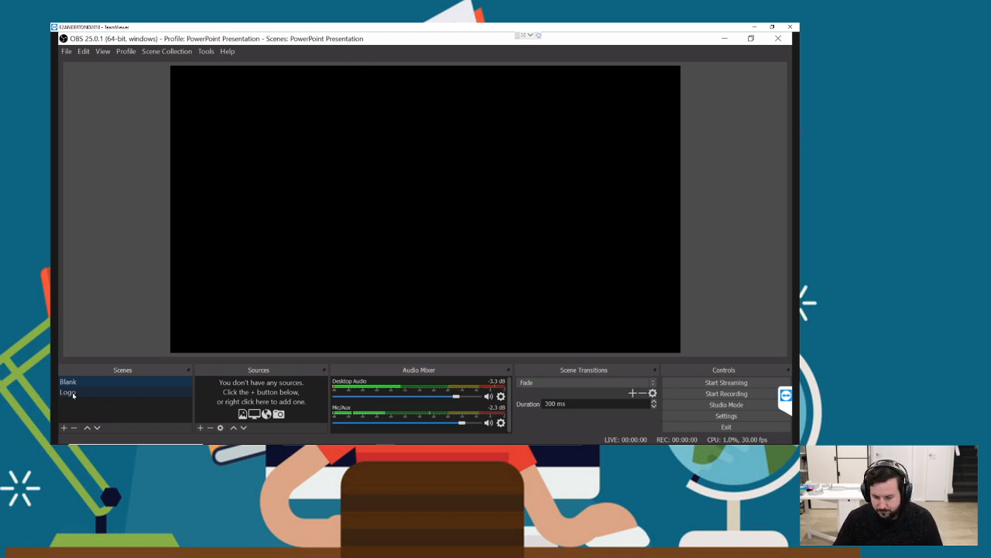
left_click(72, 392)
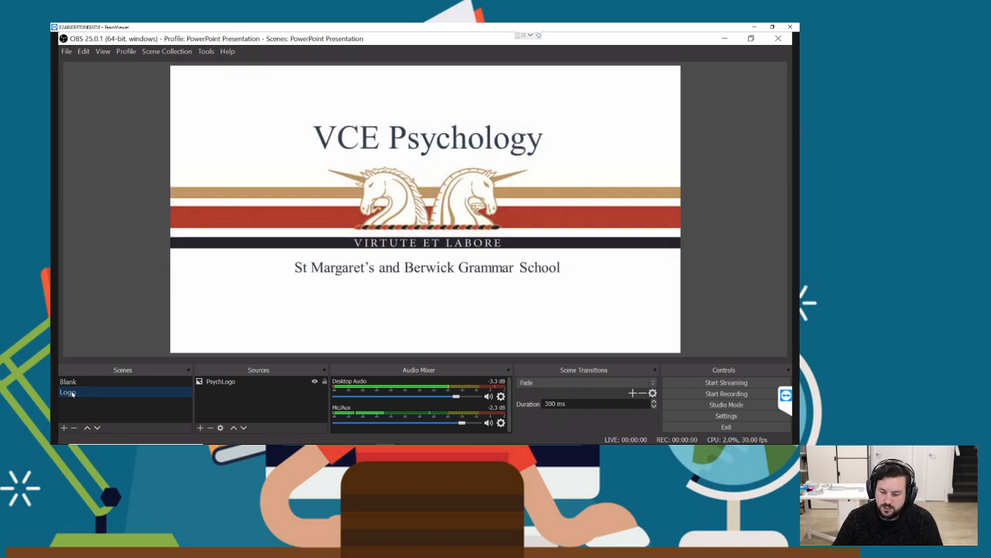
right_click(71, 393)
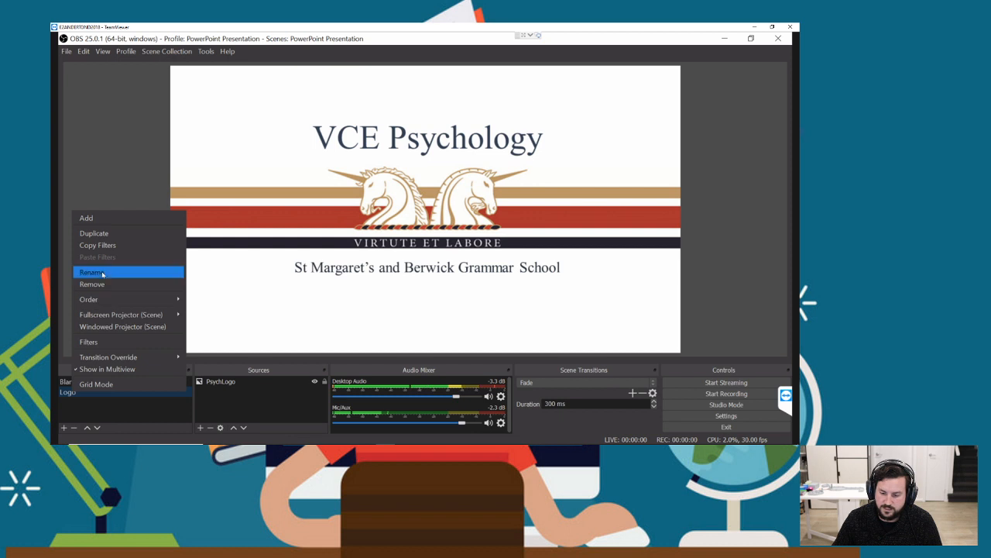
left_click(87, 413)
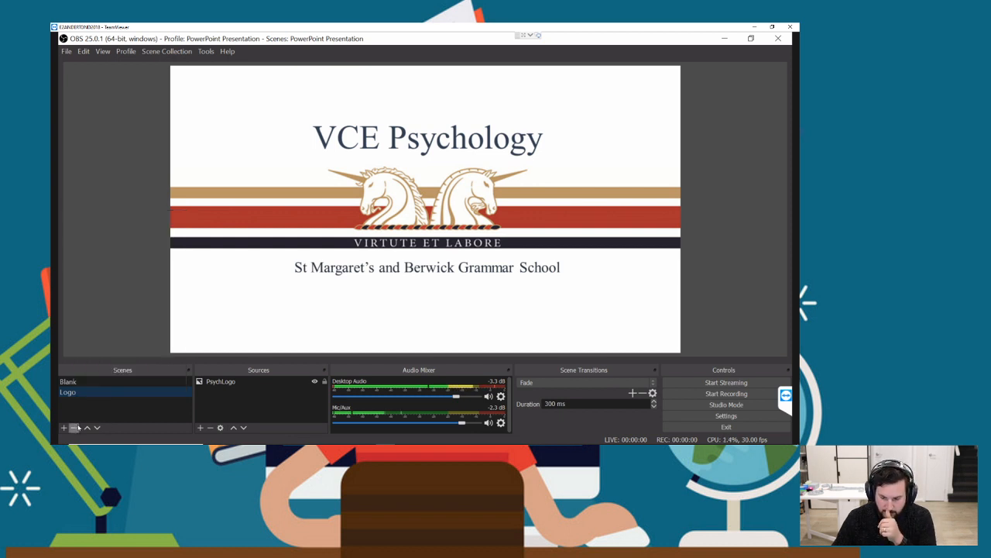
Add a scene named Welcome
left_click(64, 427)
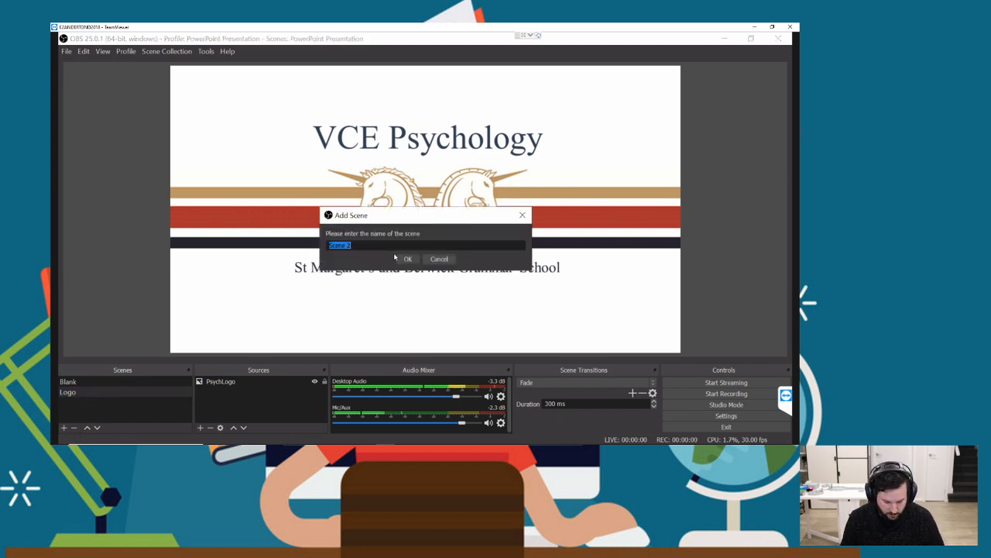
type("Welcome")
key("Return")
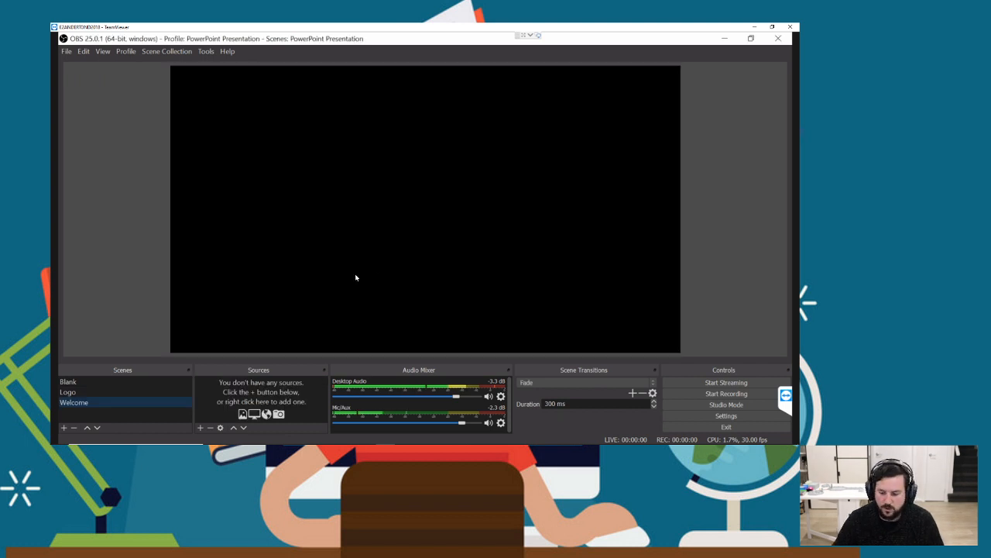
Add a new Video Capture Device source to the Welcome scene, using Cam Link 4K as the device
left_click(200, 428)
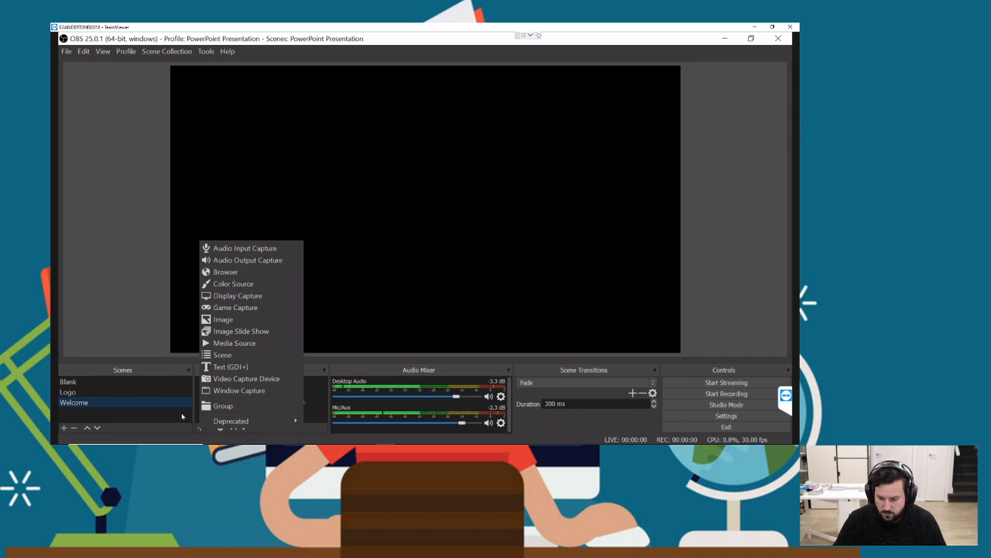
left_click(182, 417)
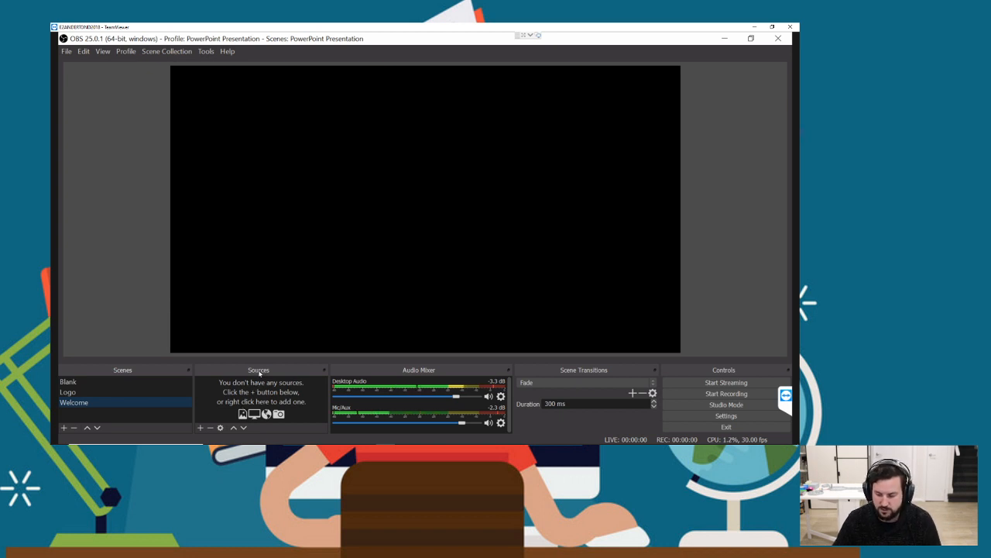
left_click(201, 428)
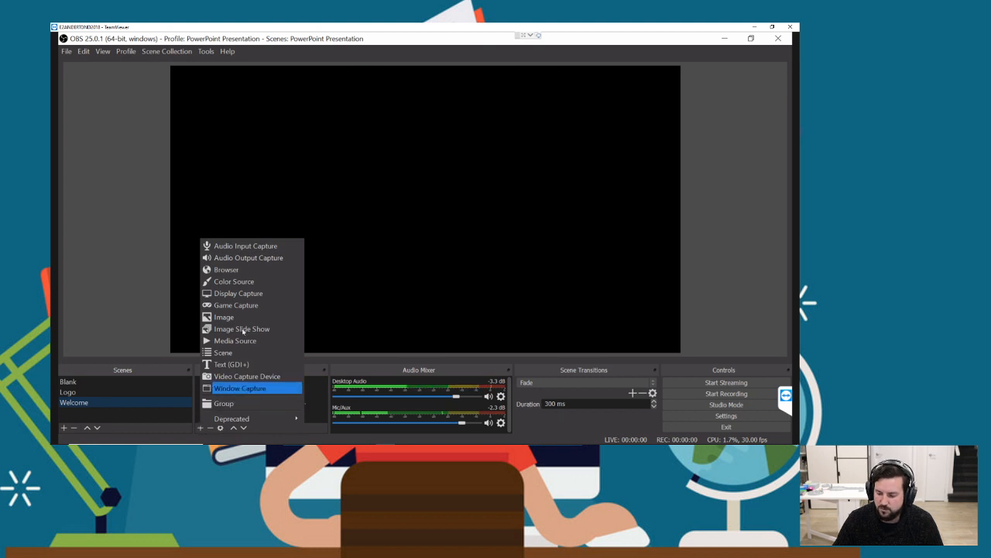
left_click(248, 377)
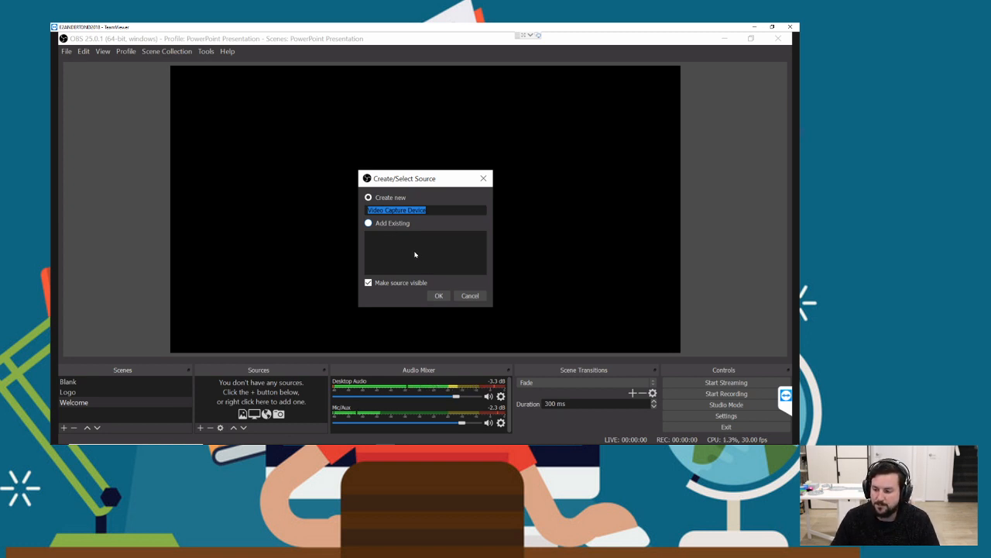
left_click(438, 295)
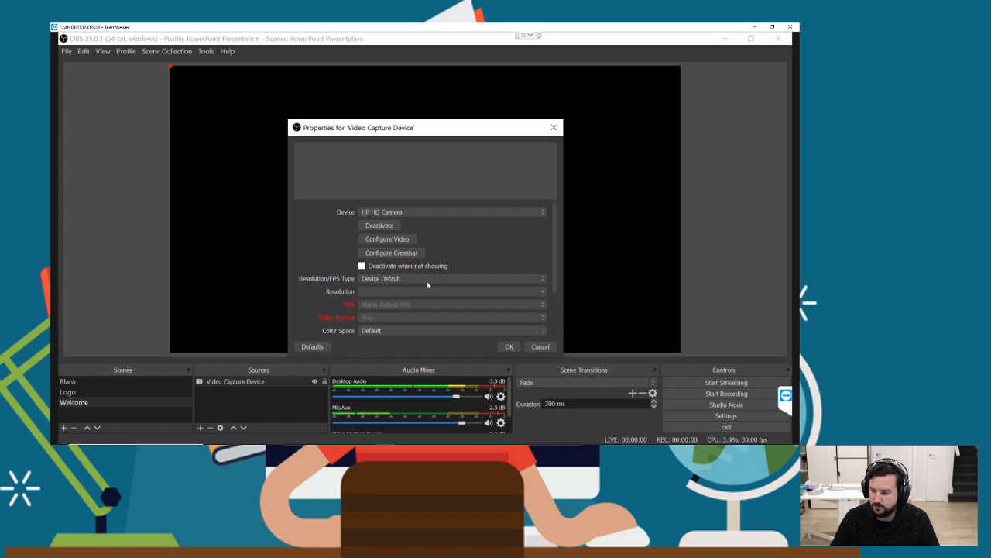
left_click(435, 212)
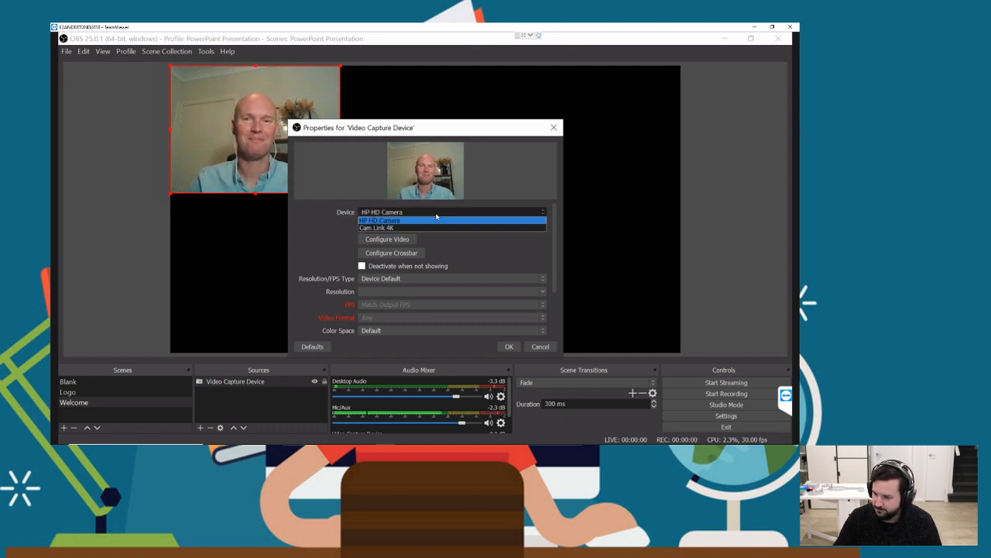
left_click(397, 228)
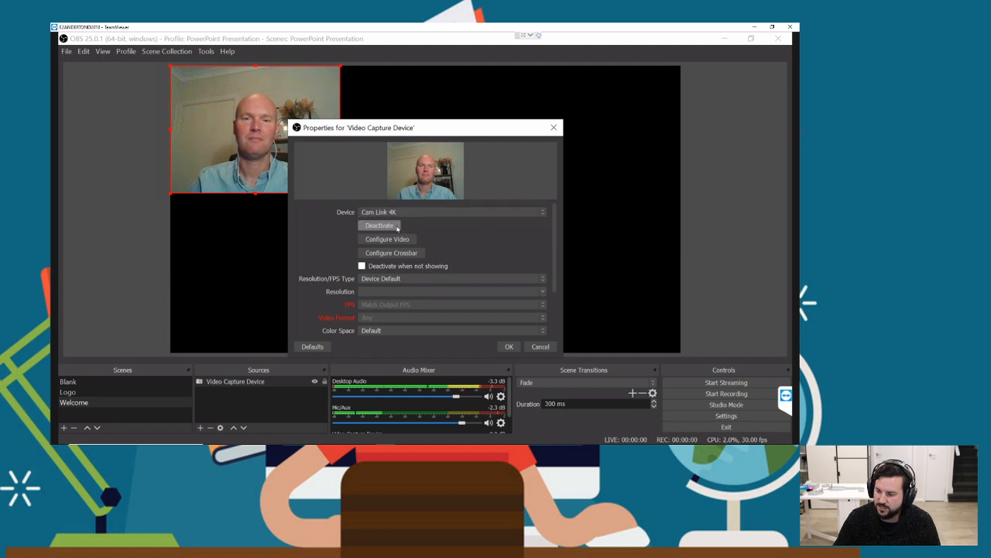
left_click(511, 347)
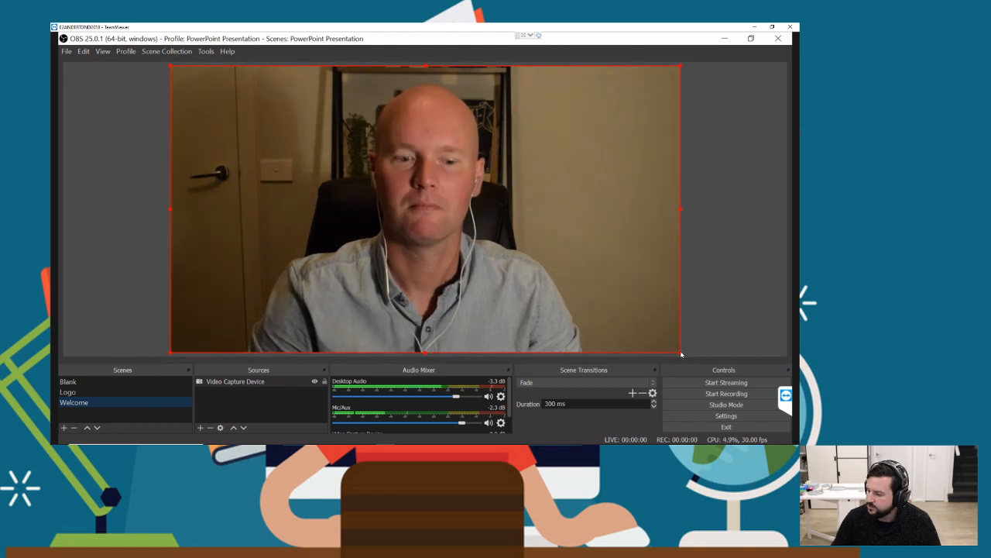
Scale the camera source slightly smaller than the canvas and centre it, leaving a black border all around
left_click_drag(681, 354, 539, 266)
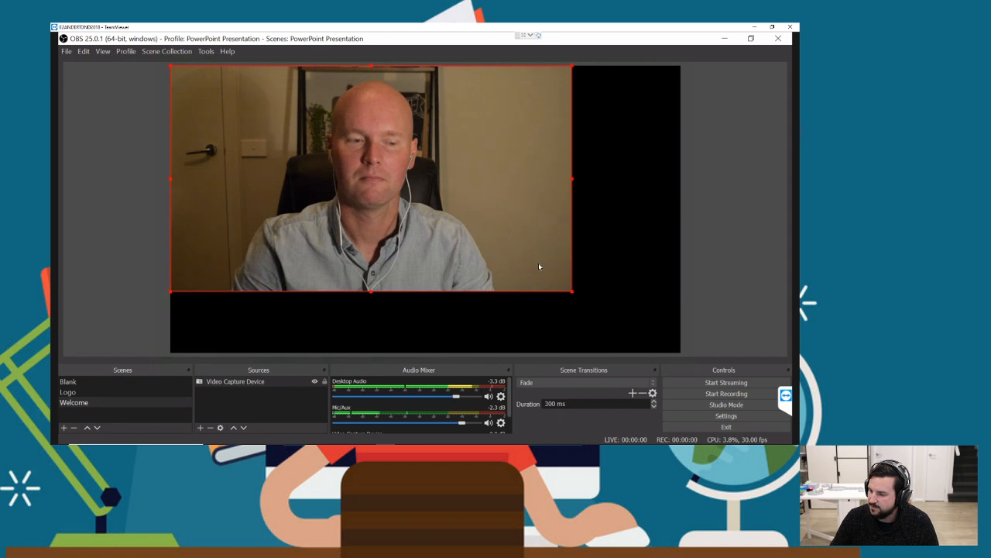
left_click_drag(574, 294, 617, 319)
left_click_drag(447, 218, 461, 232)
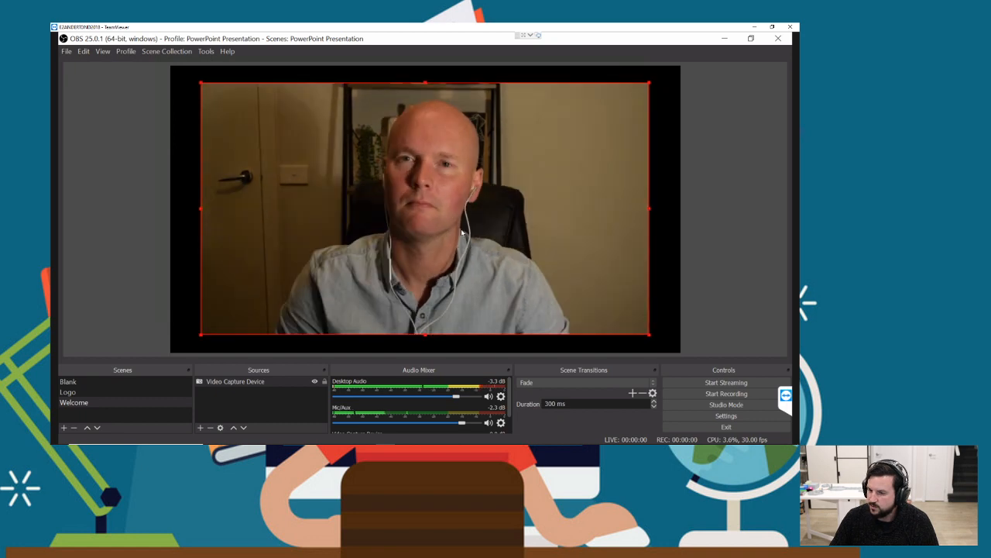
left_click_drag(462, 229, 459, 230)
left_click(721, 239)
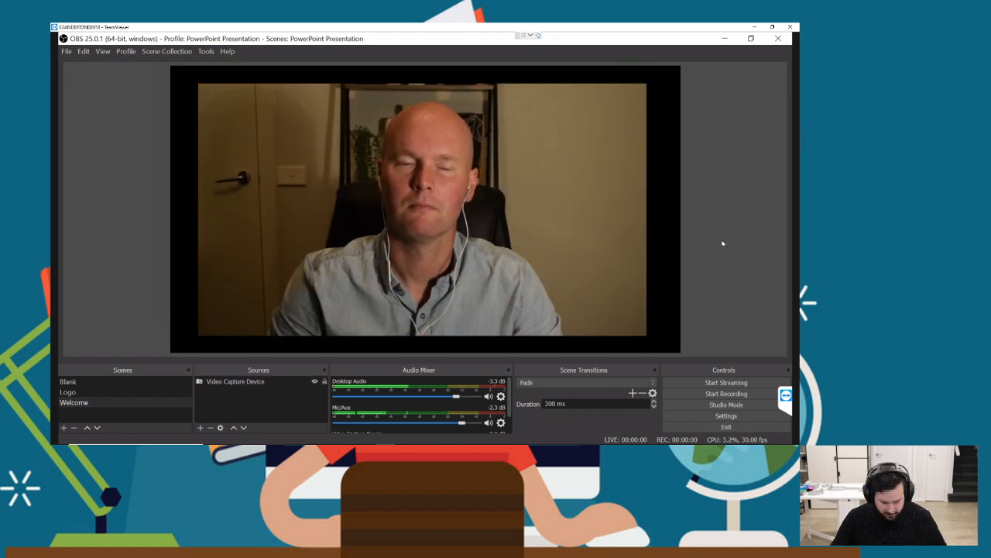
left_click(77, 428)
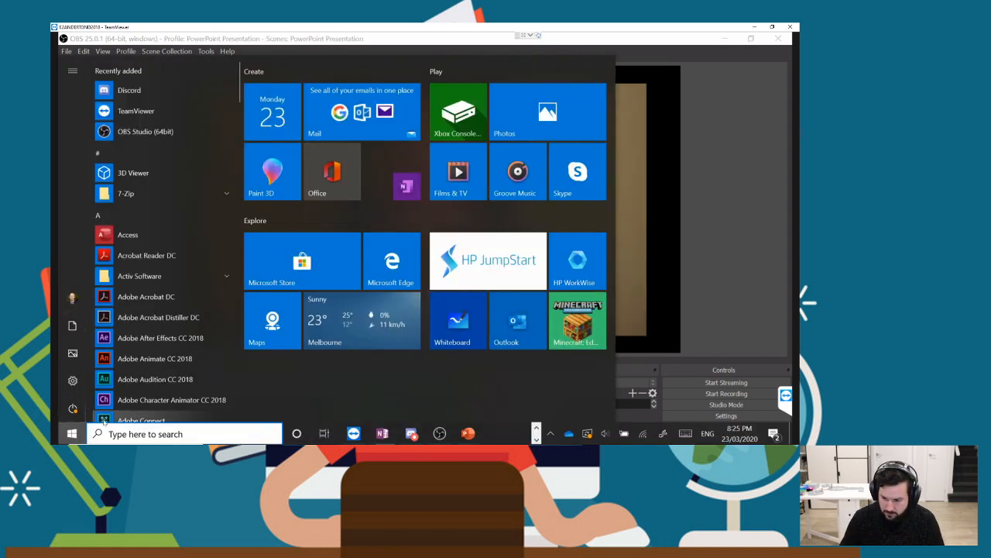
type("pain")
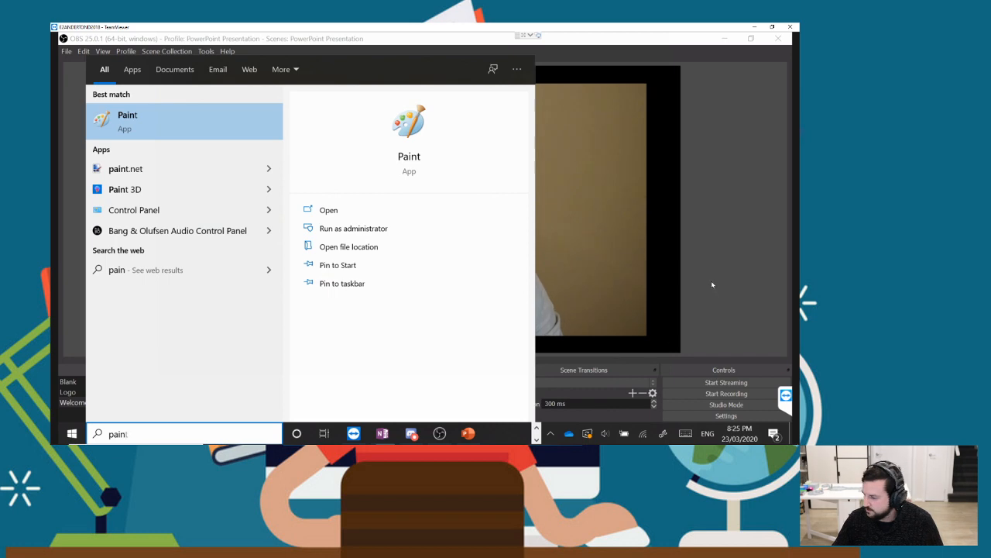
left_click(712, 285)
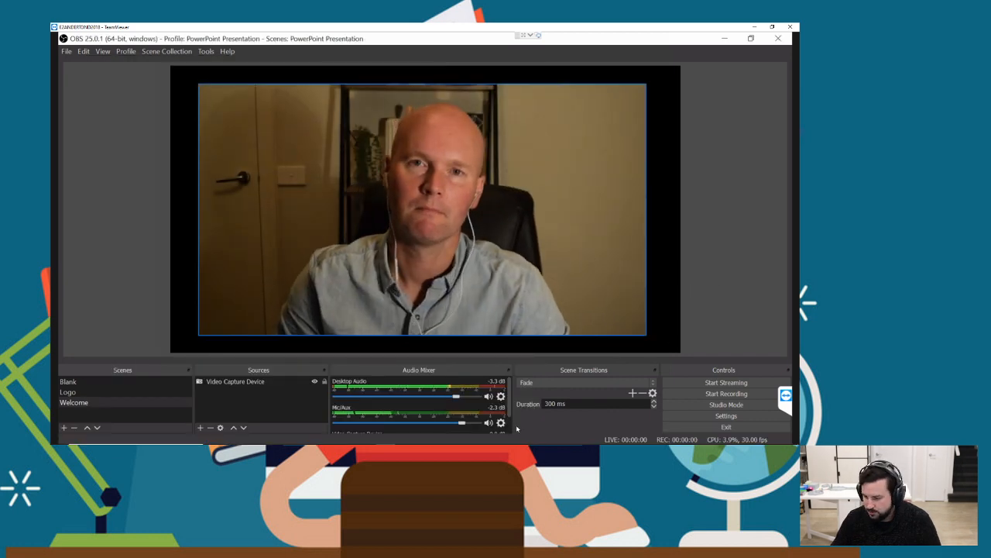
Search Windows for paint and open the Paint app
mouse_move(527, 441)
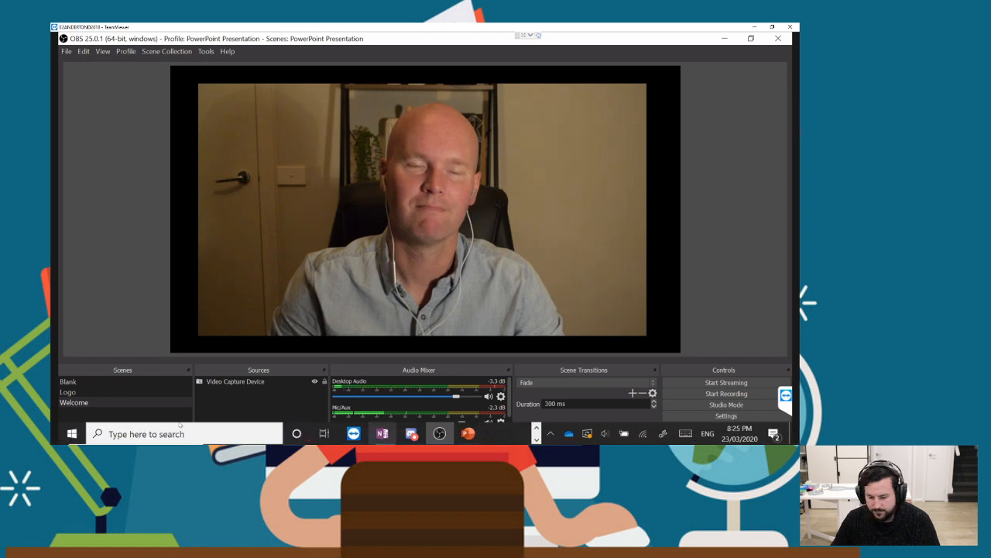
left_click(98, 439)
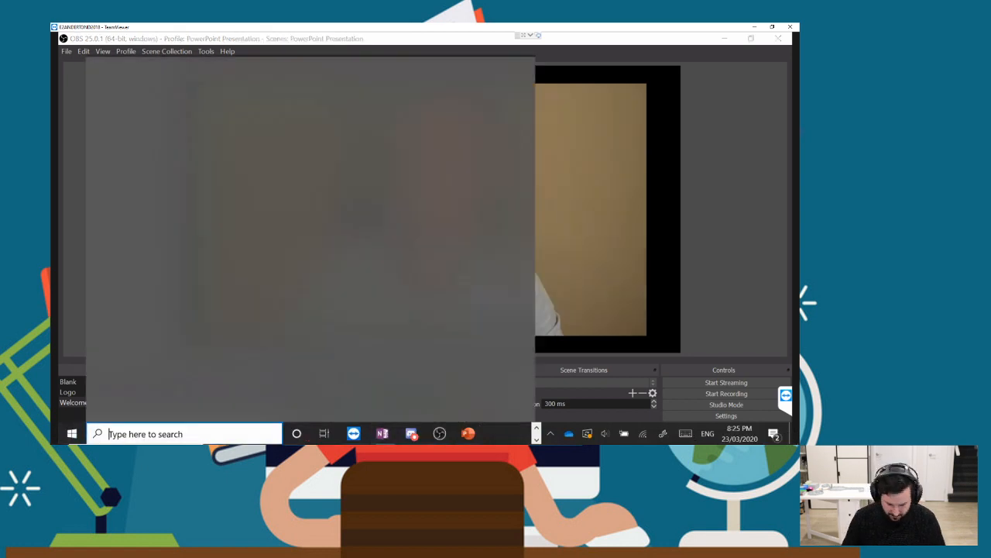
type("paint")
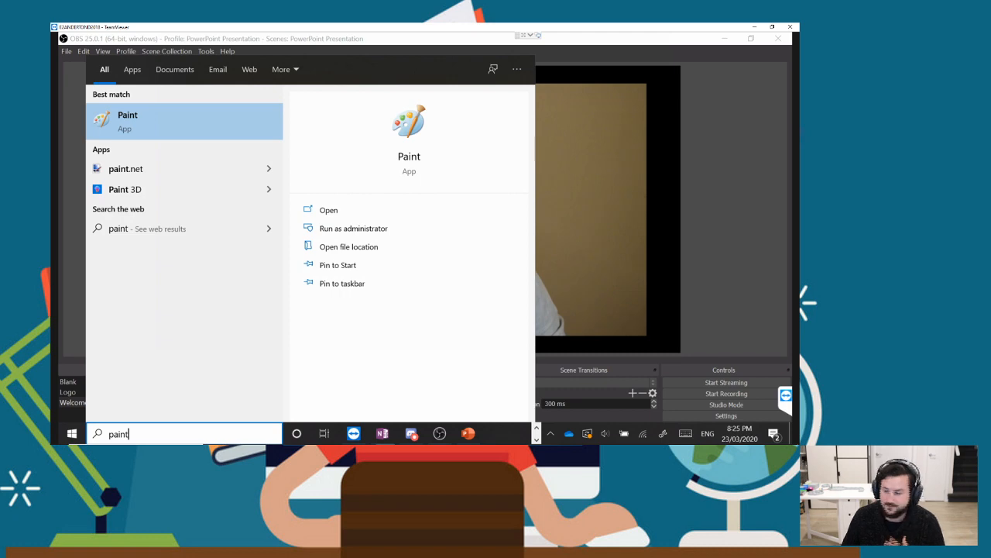
key("Return")
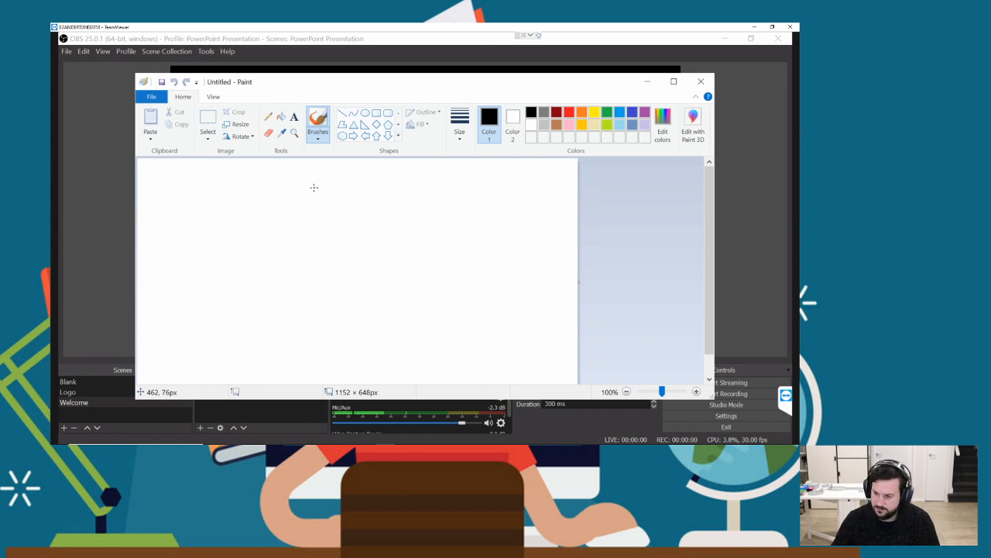
Switch to the Pictures folder in File Explorer and tile its window side by side with the Paint window
key("alt+Tab")
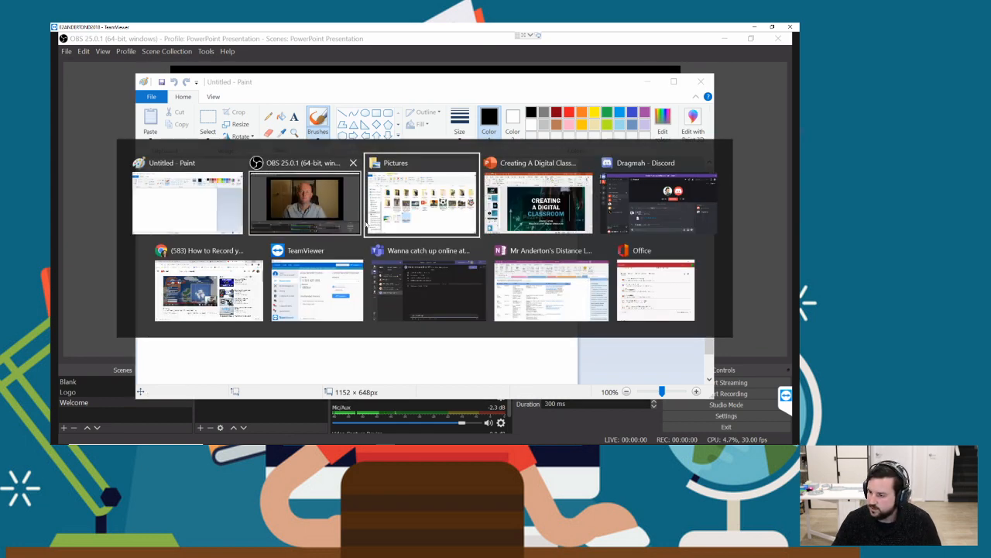
left_click(367, 225)
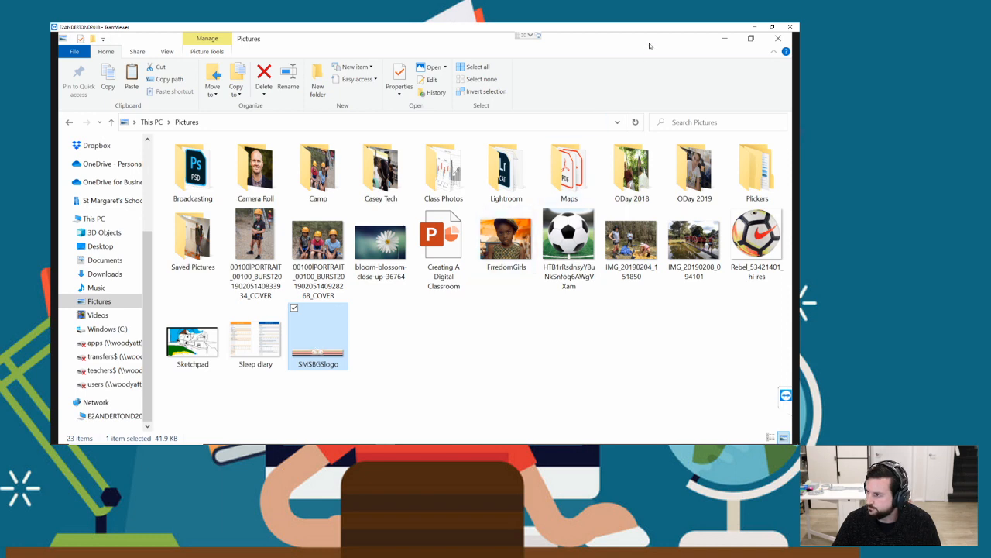
left_click_drag(646, 87, 654, 137)
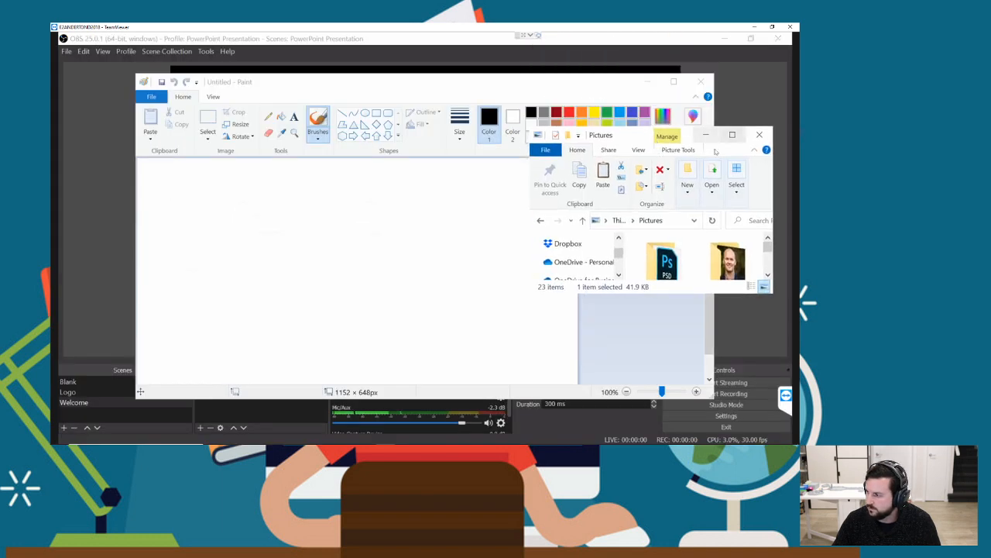
key("super+Right")
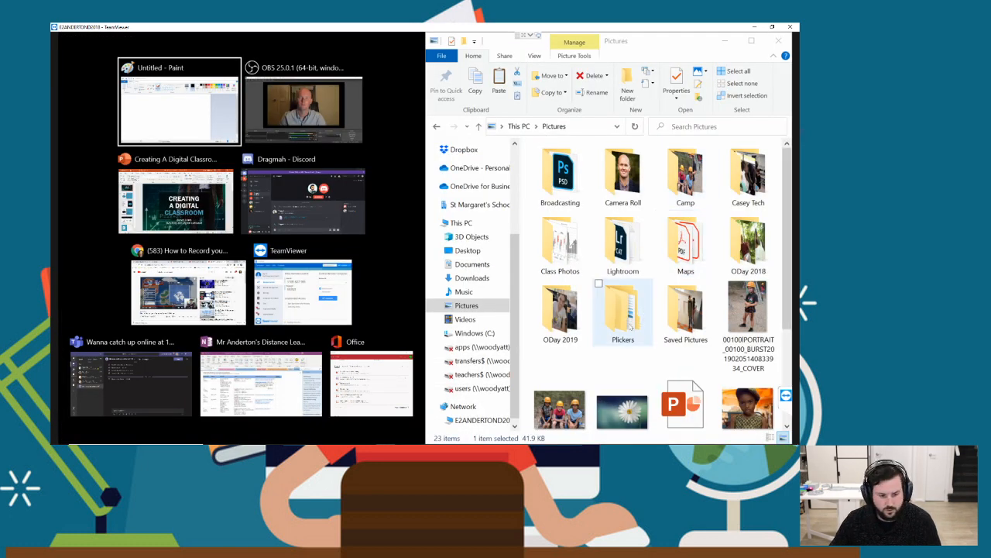
scroll(647, 359, "down", 3)
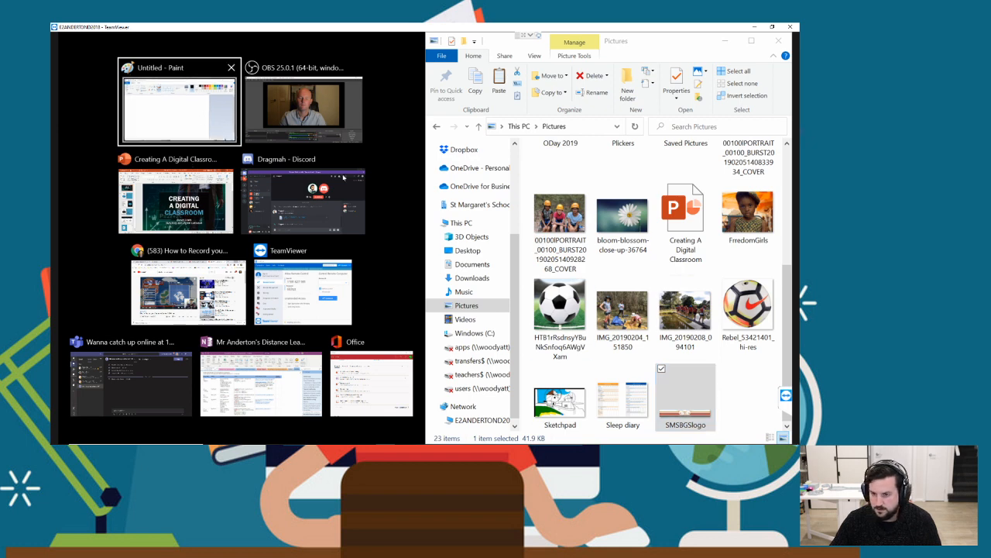
left_click(185, 113)
Open the SMSBGSlogo image from the Pictures folder in Paint and maximize the Paint window
left_click_drag(699, 403, 320, 268)
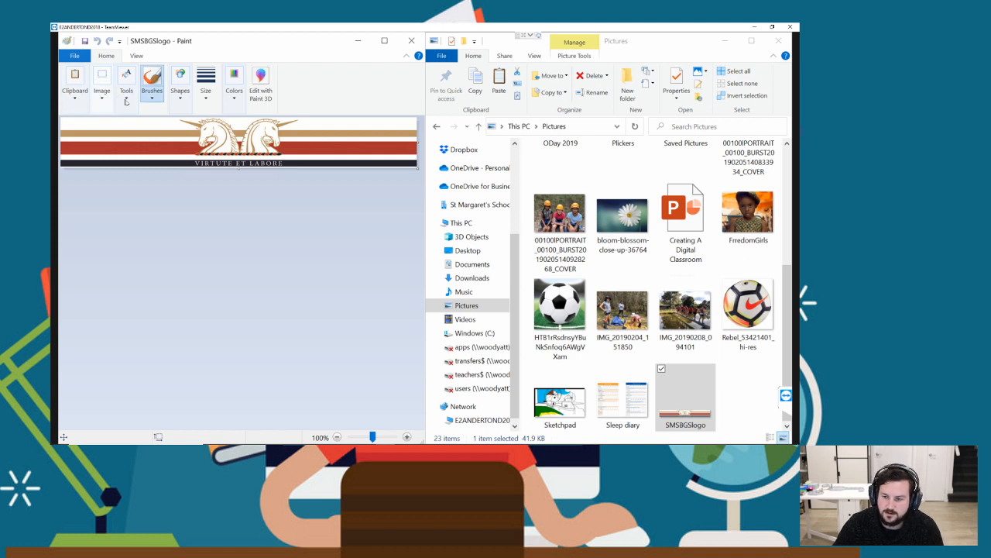
left_click(135, 56)
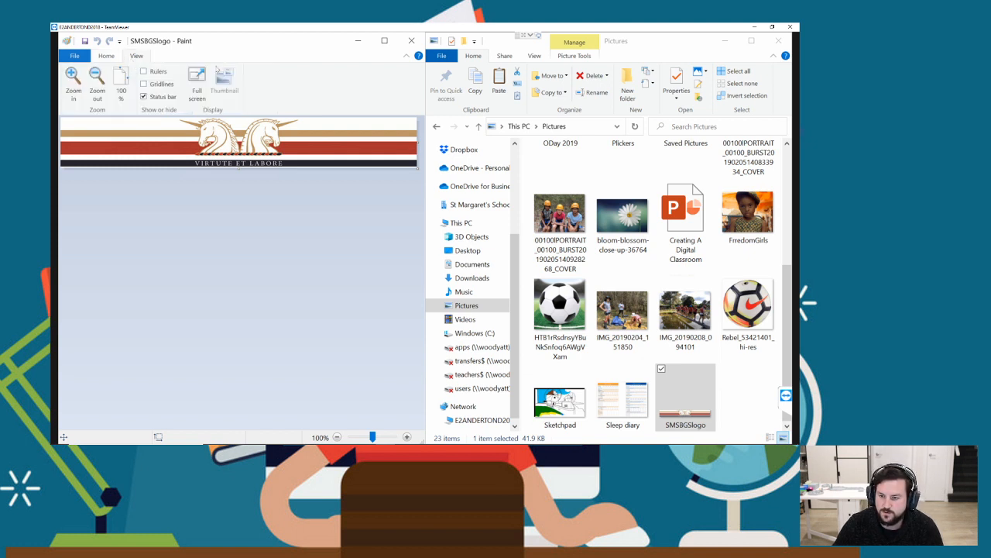
left_click(385, 41)
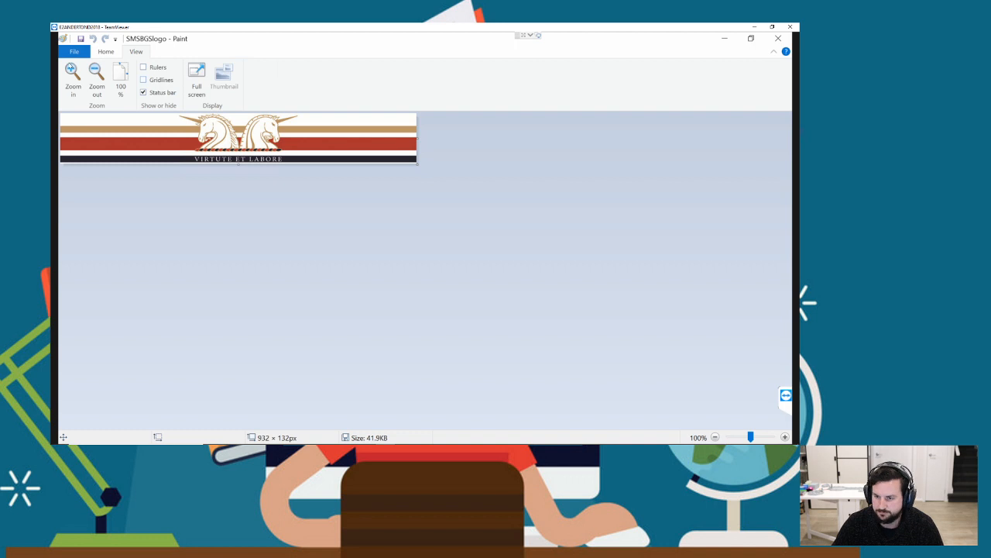
left_click(105, 51)
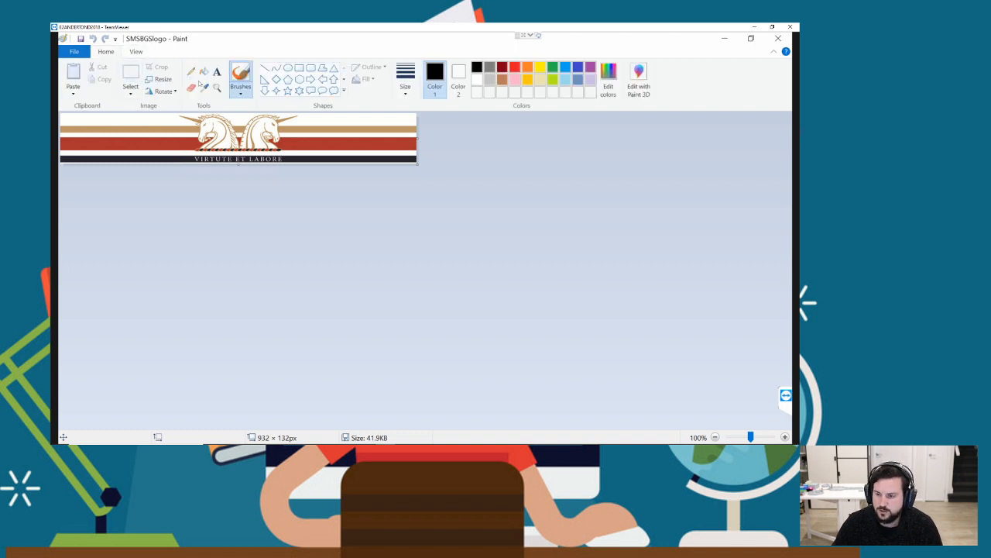
left_click(203, 88)
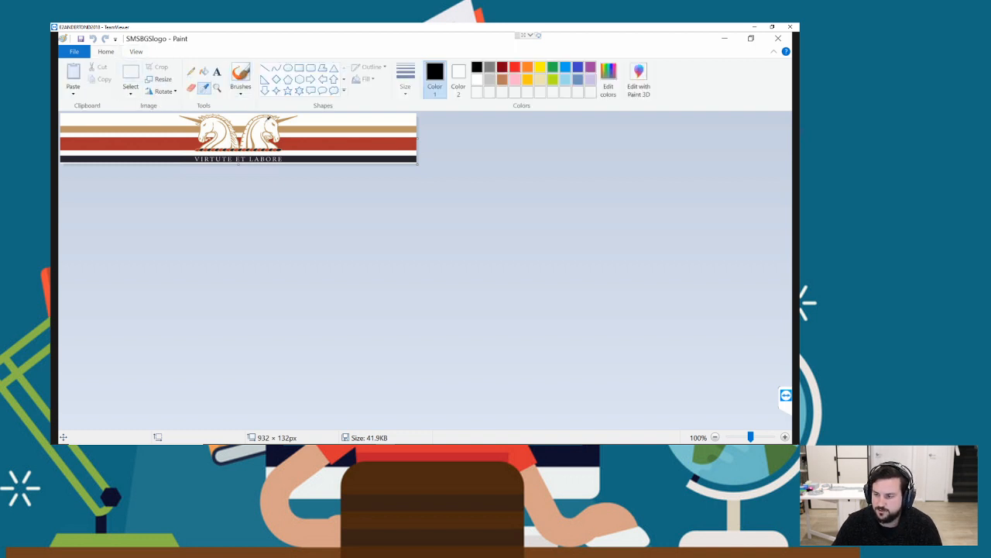
left_click(303, 142)
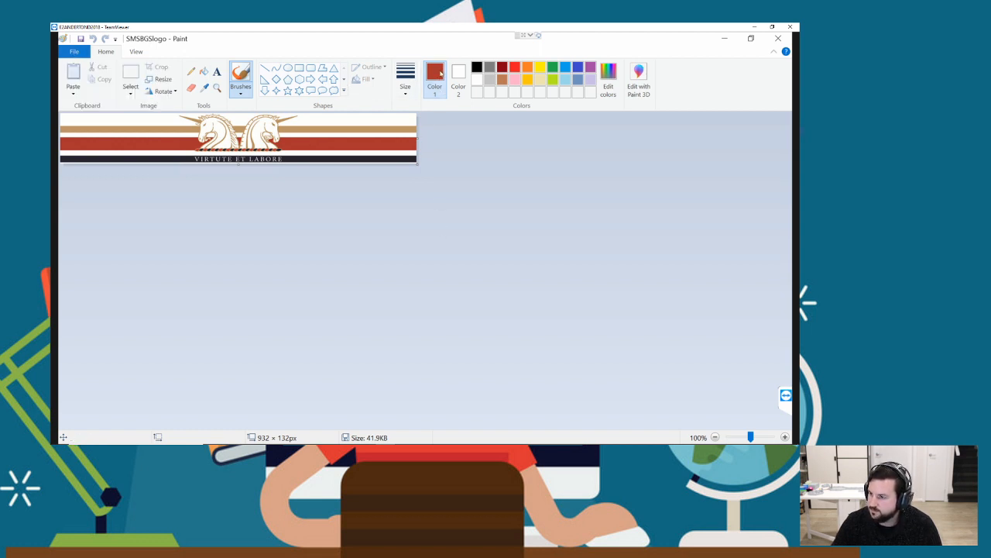
left_click(75, 52)
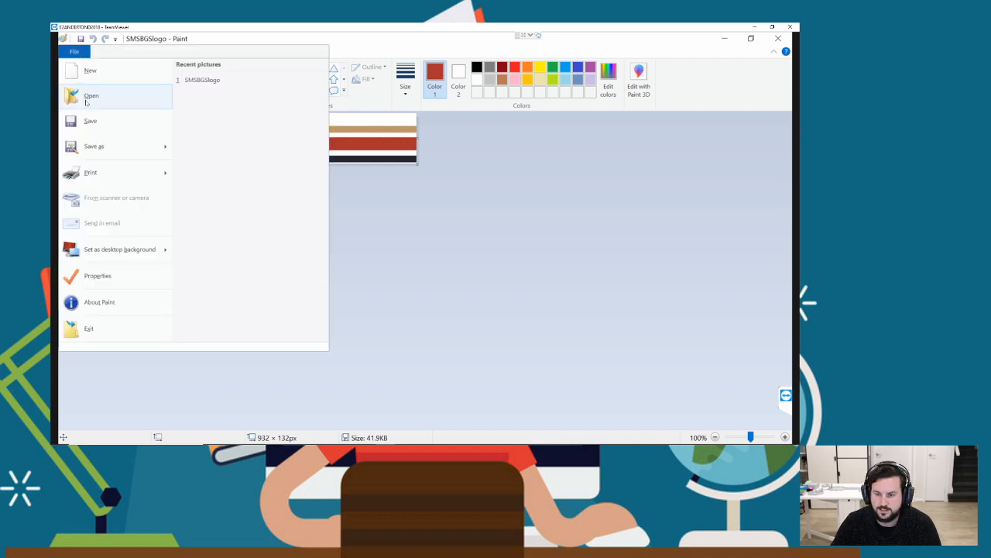
left_click(92, 72)
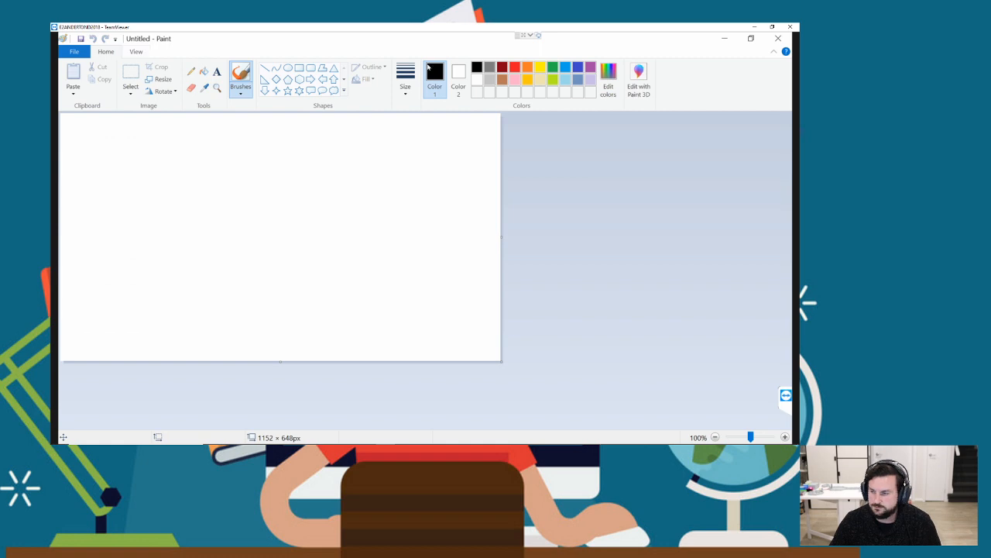
left_click(777, 38)
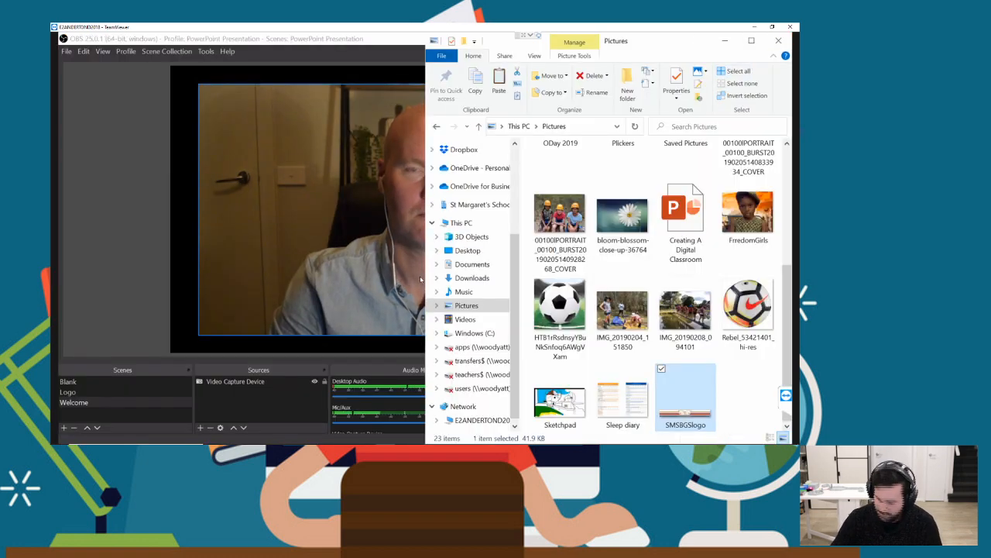
right_click(703, 406)
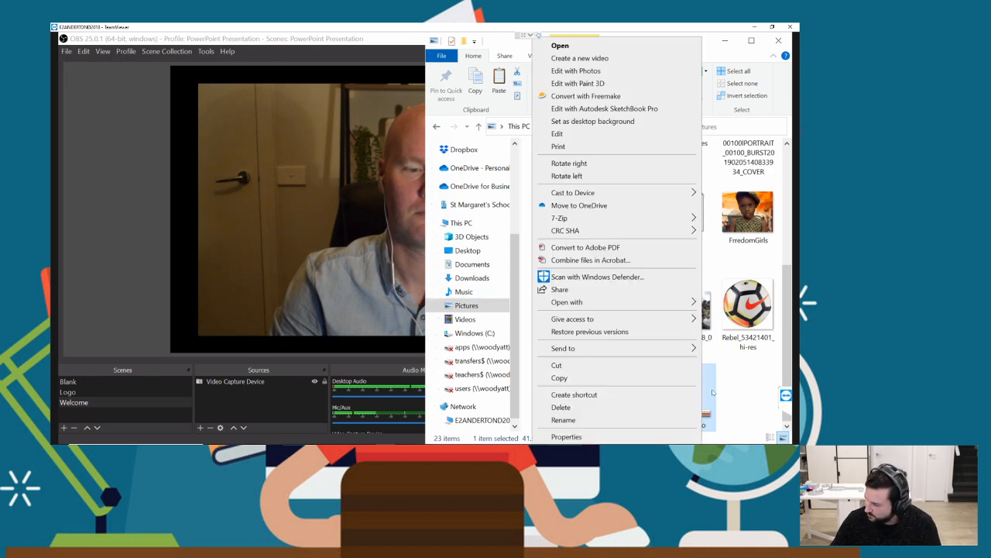
left_click(283, 423)
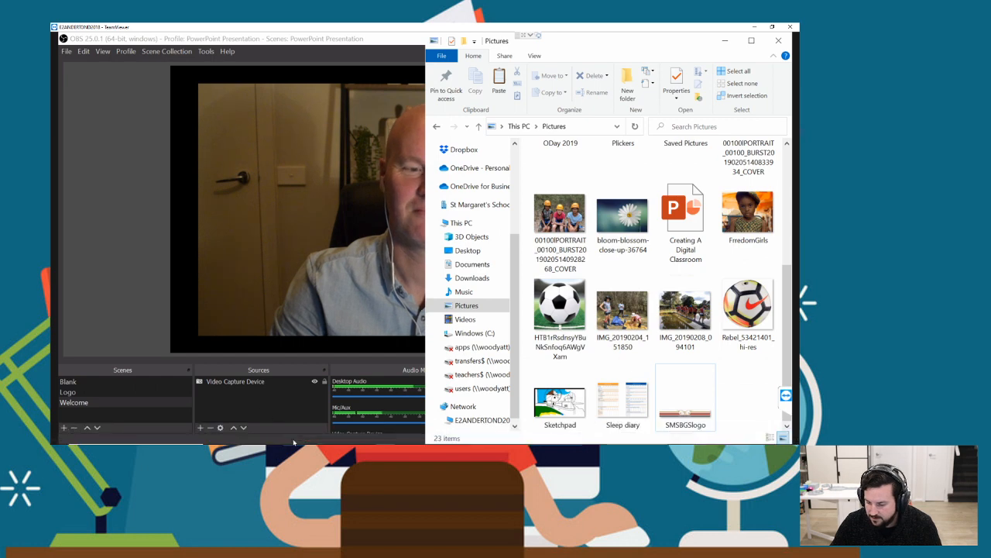
left_click(200, 428)
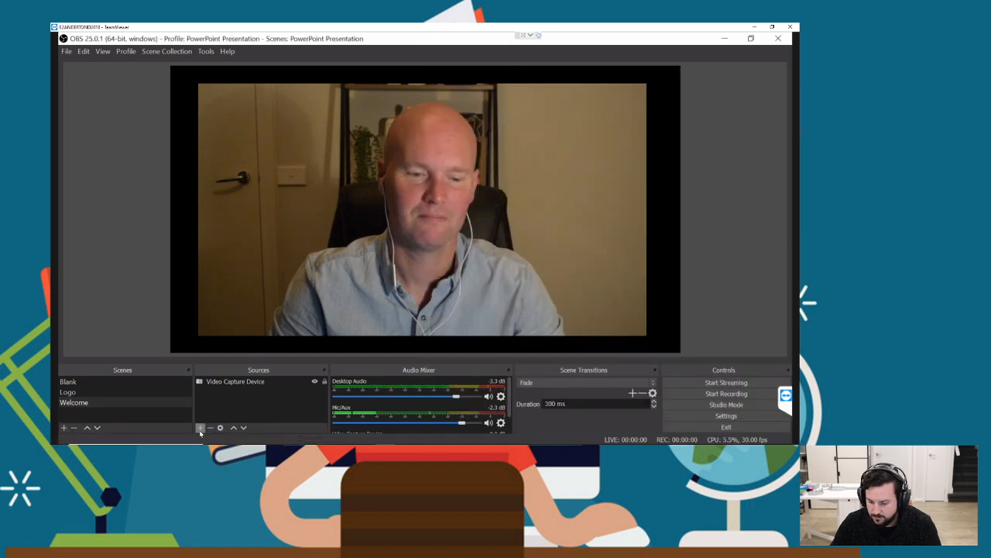
left_click(319, 406)
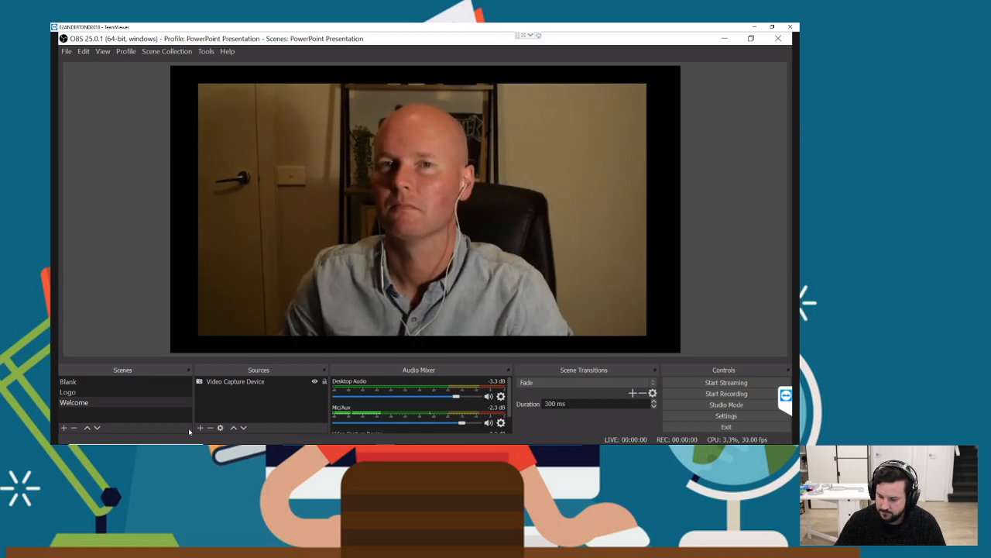
Search Windows for paint and open a fresh Paint window
mouse_move(196, 439)
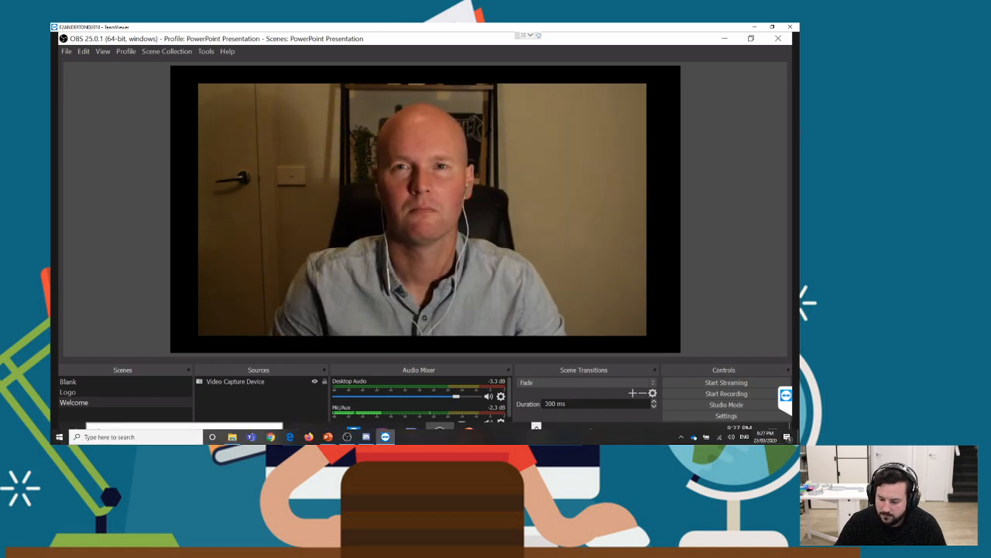
left_click(196, 439)
type("p")
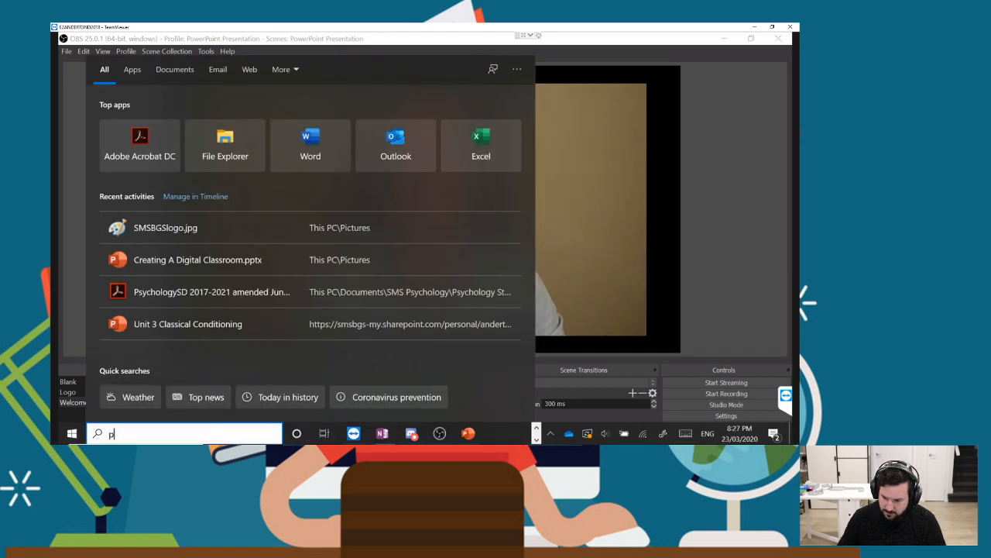
type("aint")
key("Return")
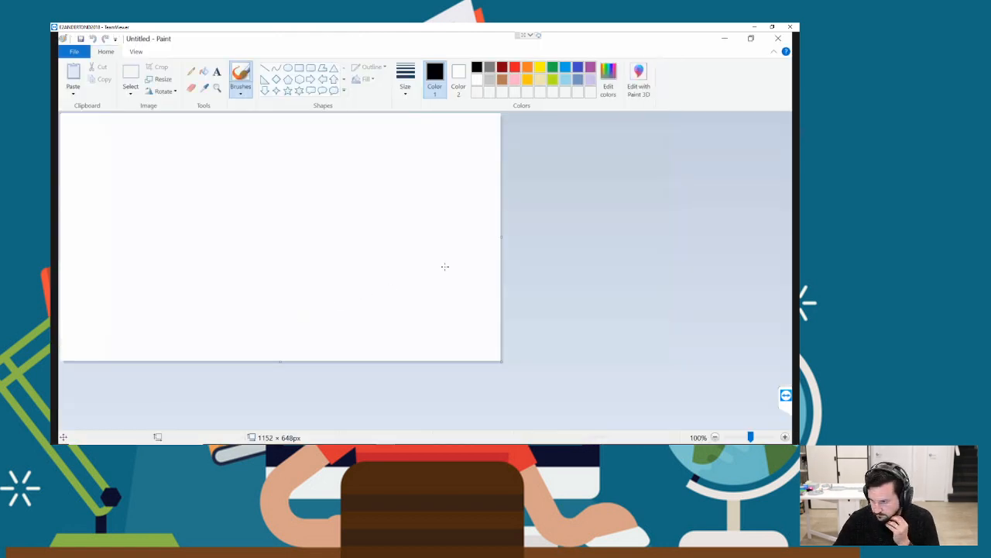
Tile Paint beside the Pictures folder window and open the SMSBGSlogo image in Paint
key("super+Left")
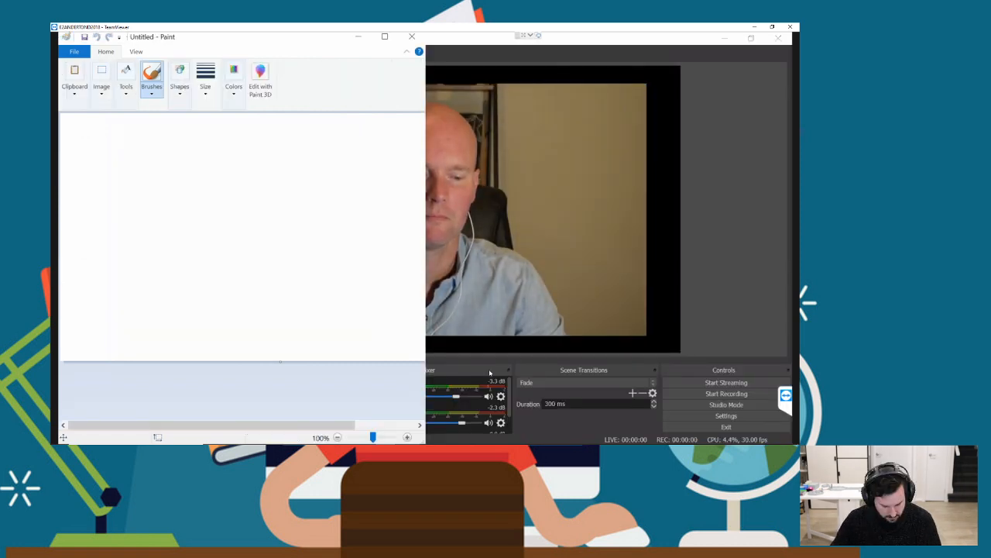
key("alt+Tab")
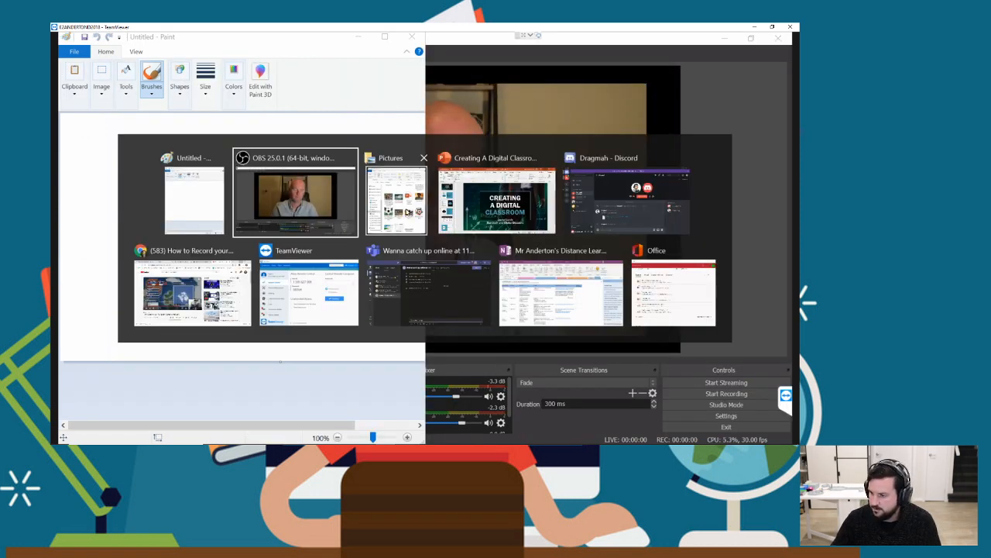
left_click(413, 220)
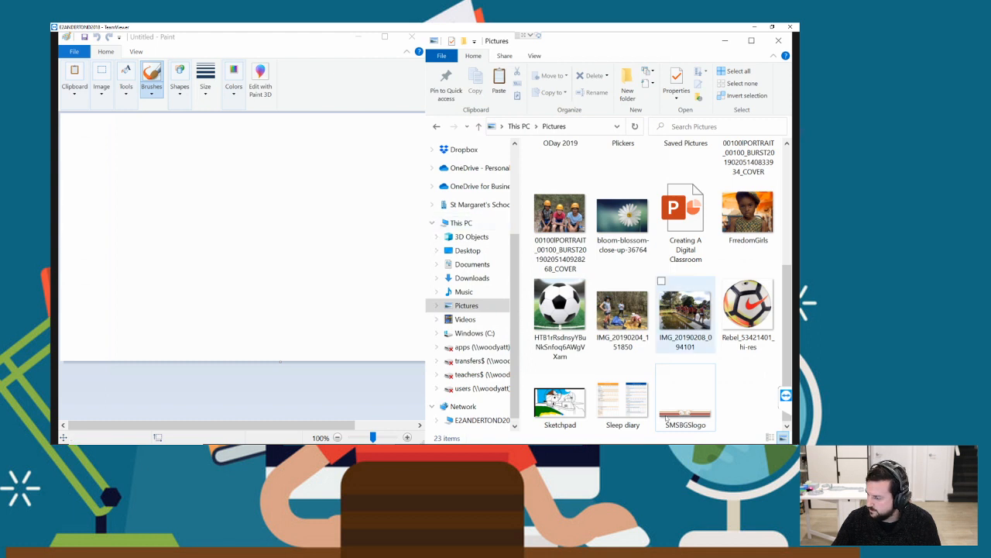
left_click_drag(685, 399, 338, 271)
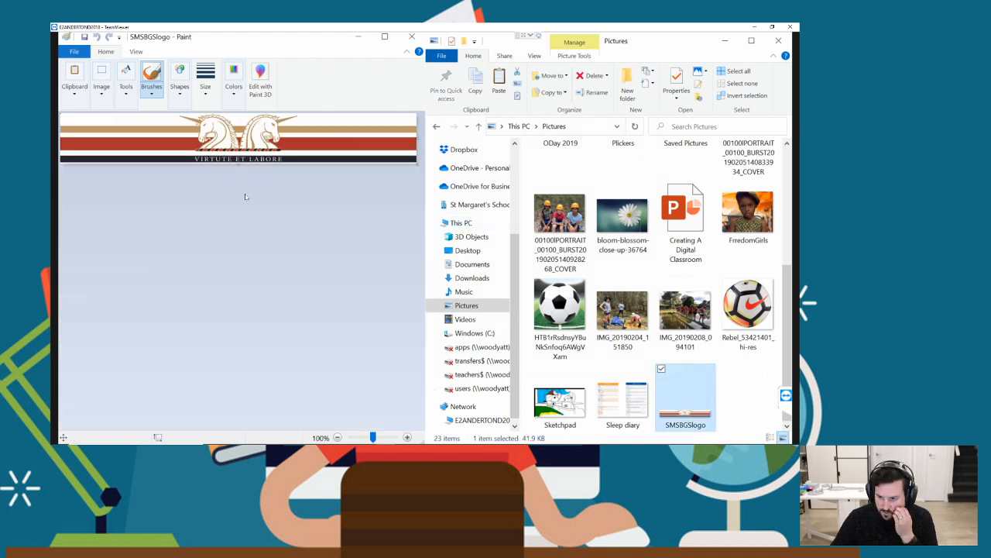
Extend the canvas downward to about 932 × 747 px and fill the blank area with red sampled from the logo stripe
mouse_move(239, 164)
left_mouse_down()
mouse_move(229, 262)
mouse_move(242, 399)
left_mouse_up()
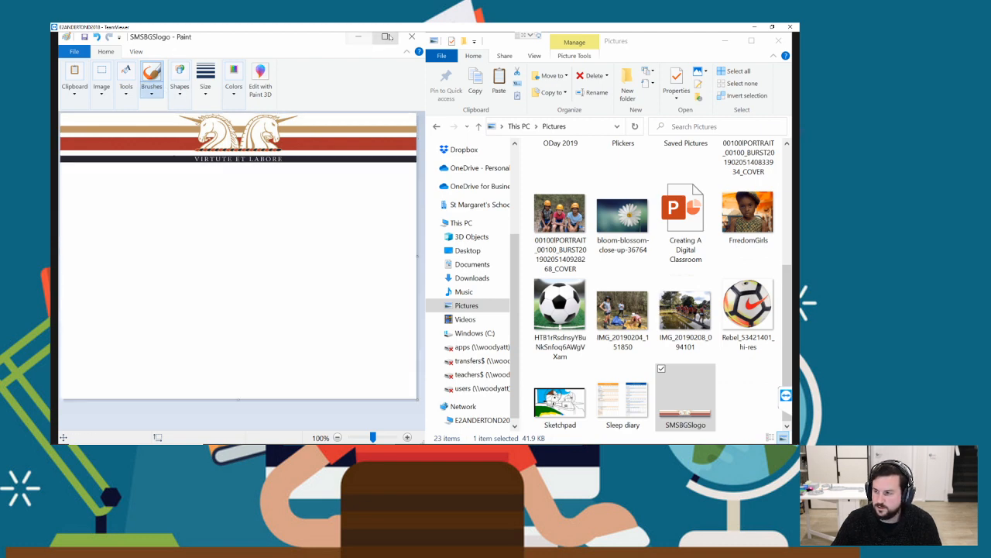
left_click(384, 36)
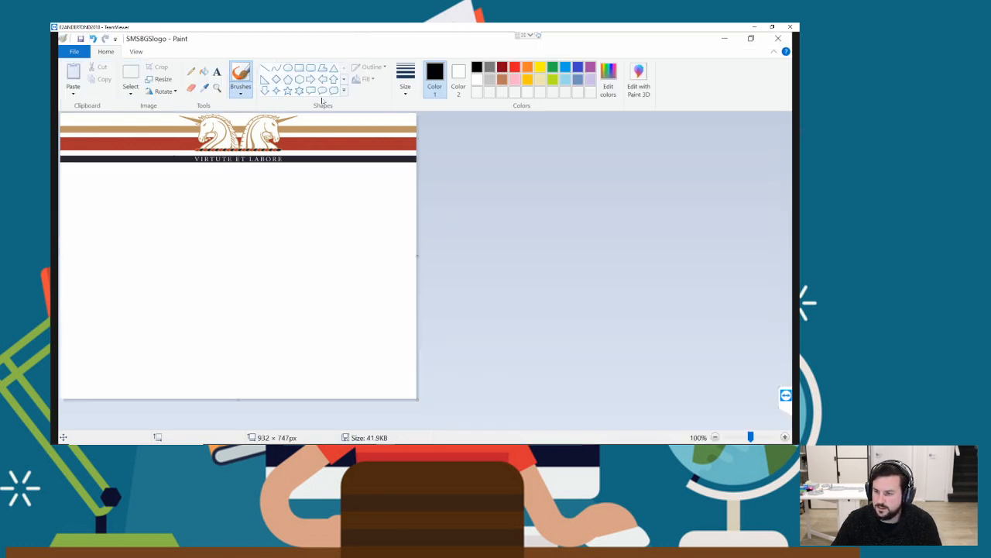
left_click(204, 87)
left_click(326, 135)
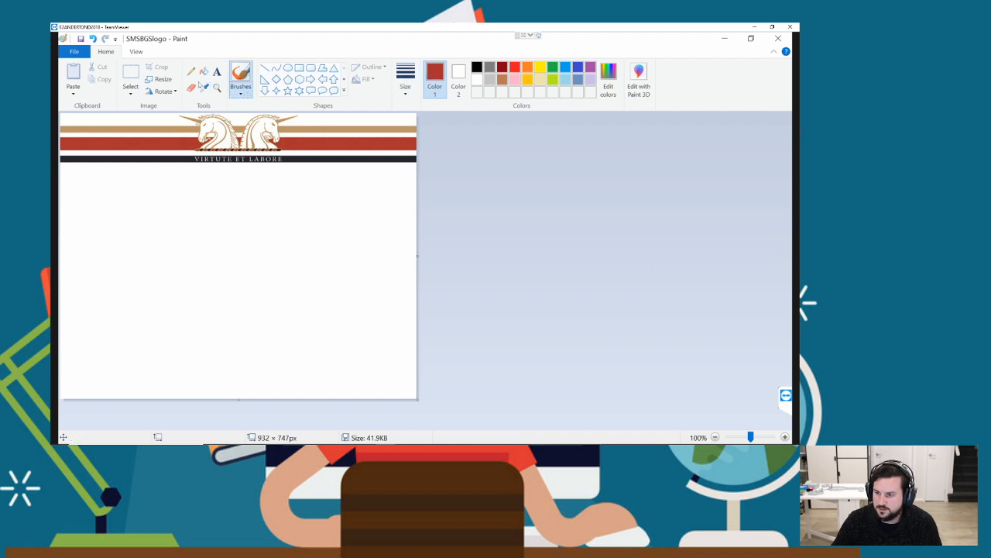
left_click(204, 71)
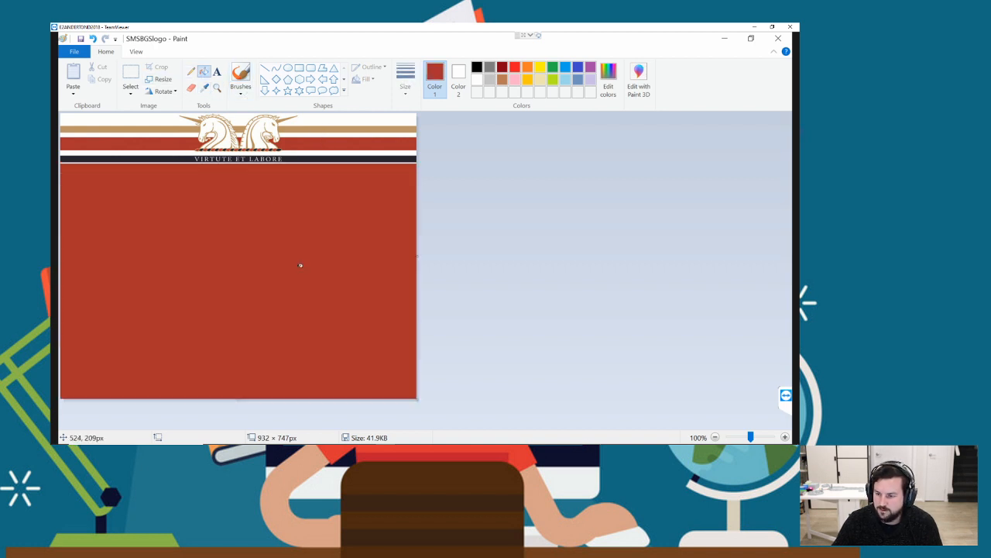
left_click(301, 266)
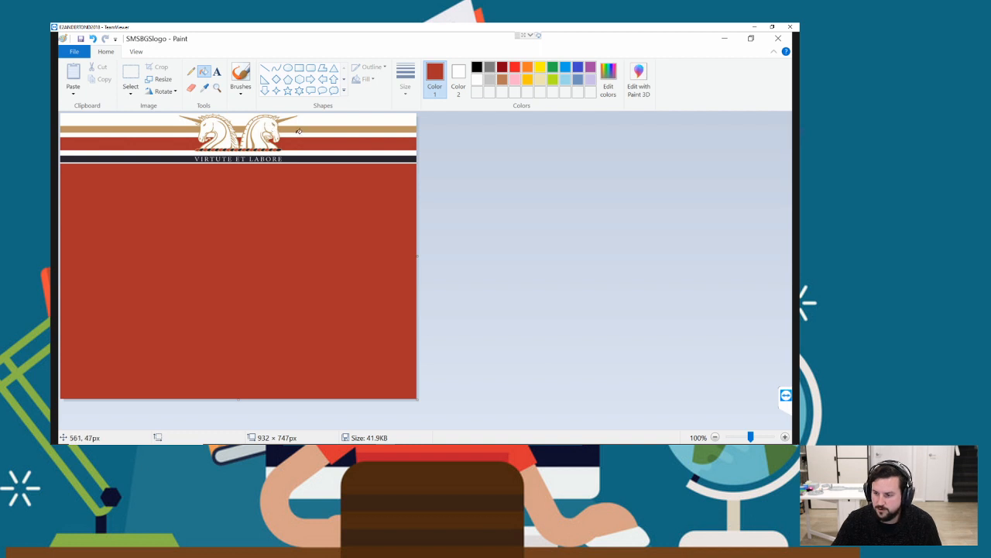
Select and delete the logo banner above the red area, including the remnants along its left edge
left_click(130, 74)
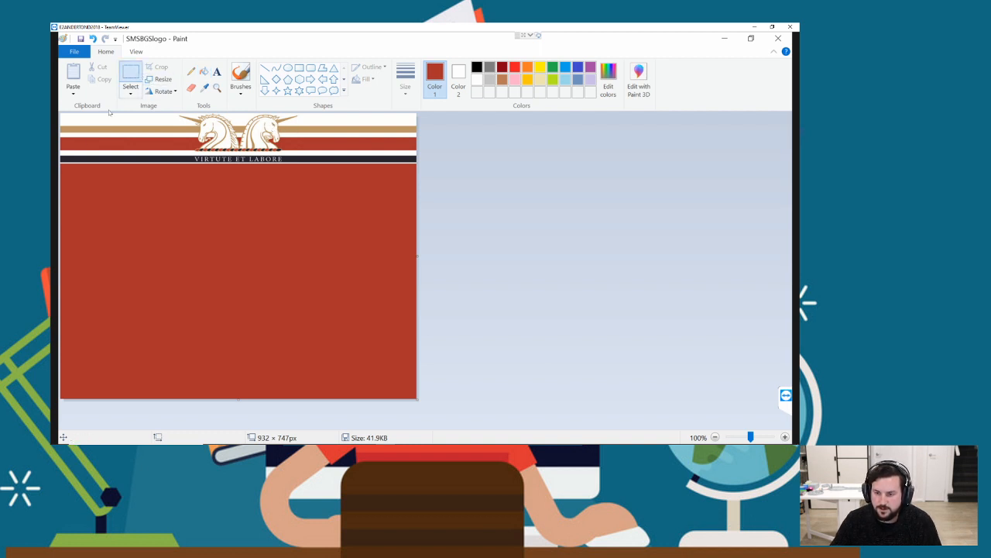
left_click_drag(62, 171, 422, 112)
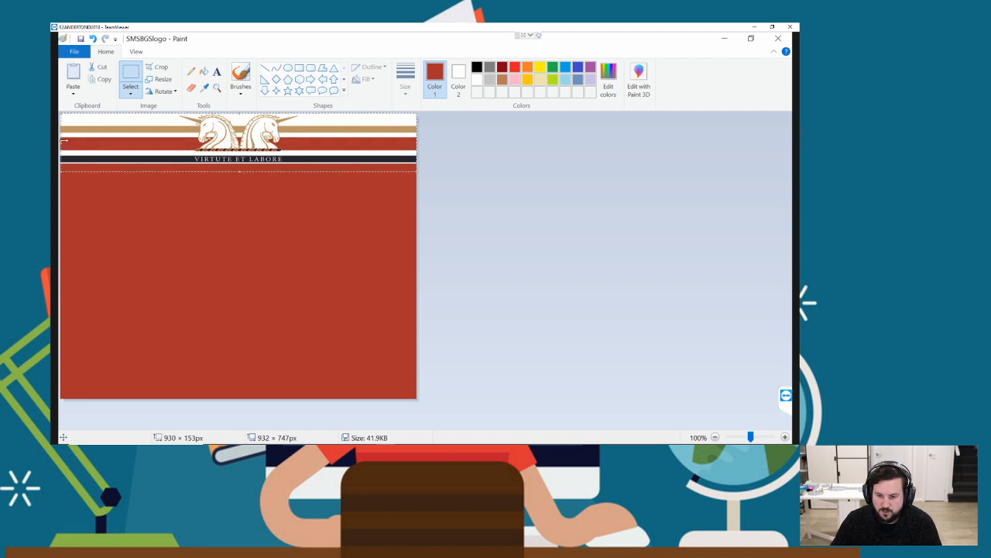
left_click_drag(64, 140, 62, 141)
key("Delete")
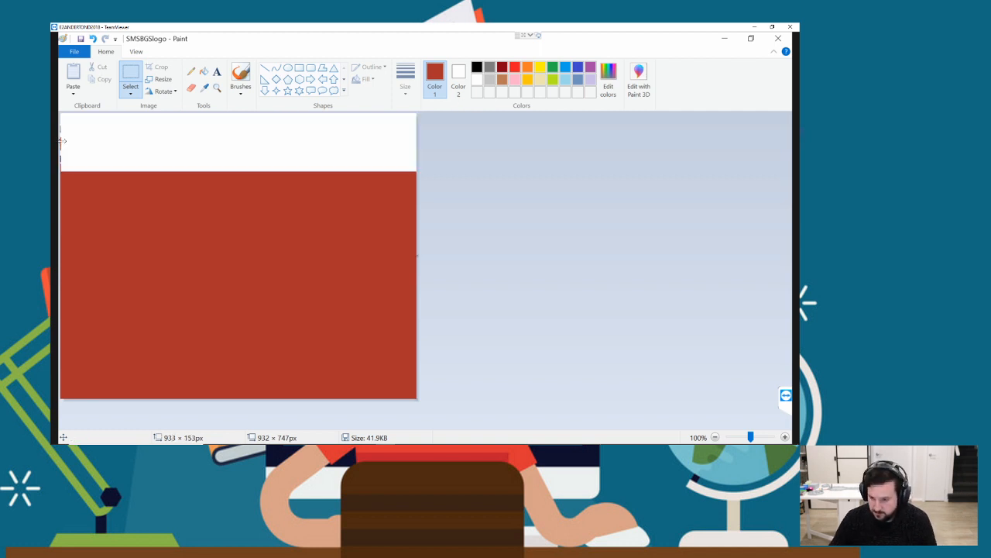
left_click_drag(61, 163, 68, 172)
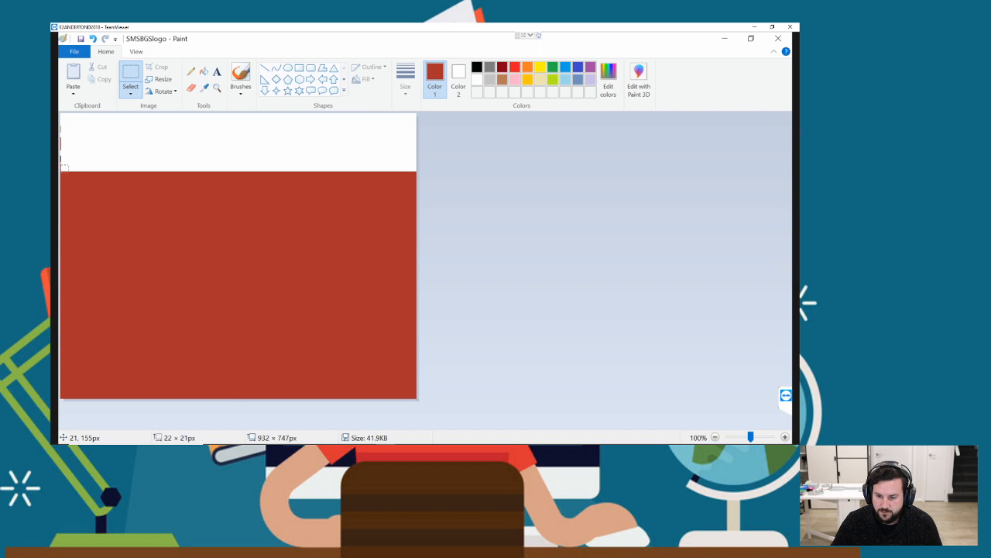
left_click_drag(61, 106, 60, 113)
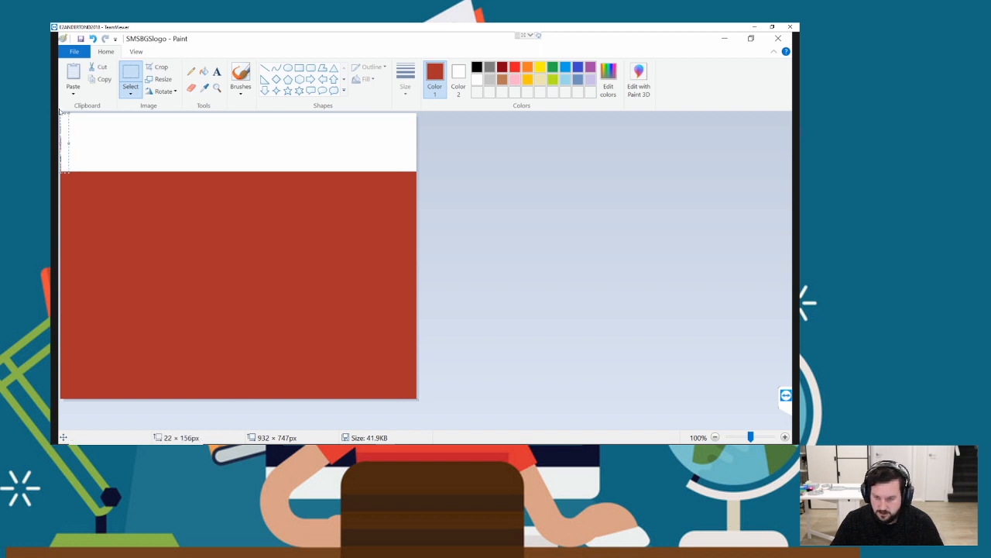
key("Delete")
Fill the remaining white band with the same red and save the image as SMSBGSlogo
left_click(204, 130)
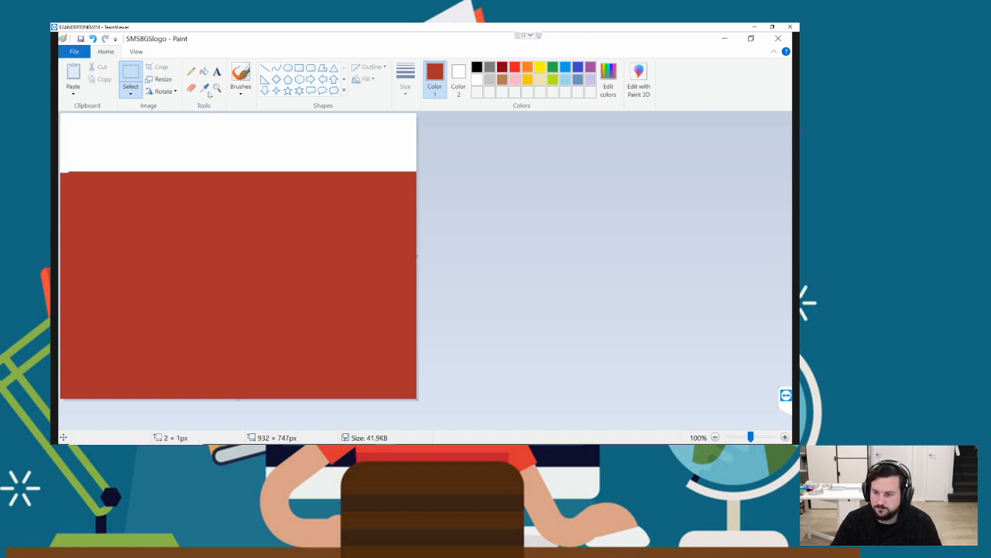
left_click(205, 72)
left_click(208, 128)
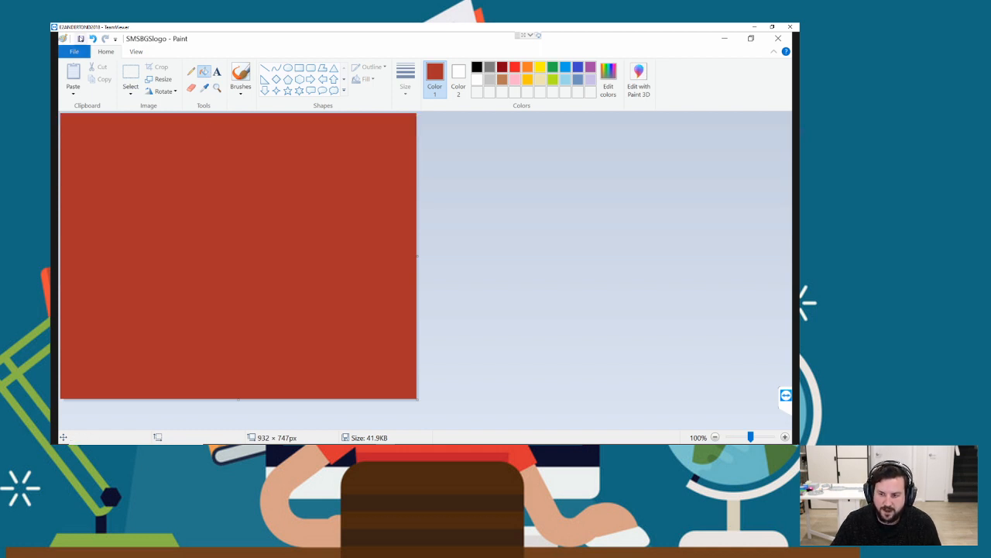
left_click(80, 38)
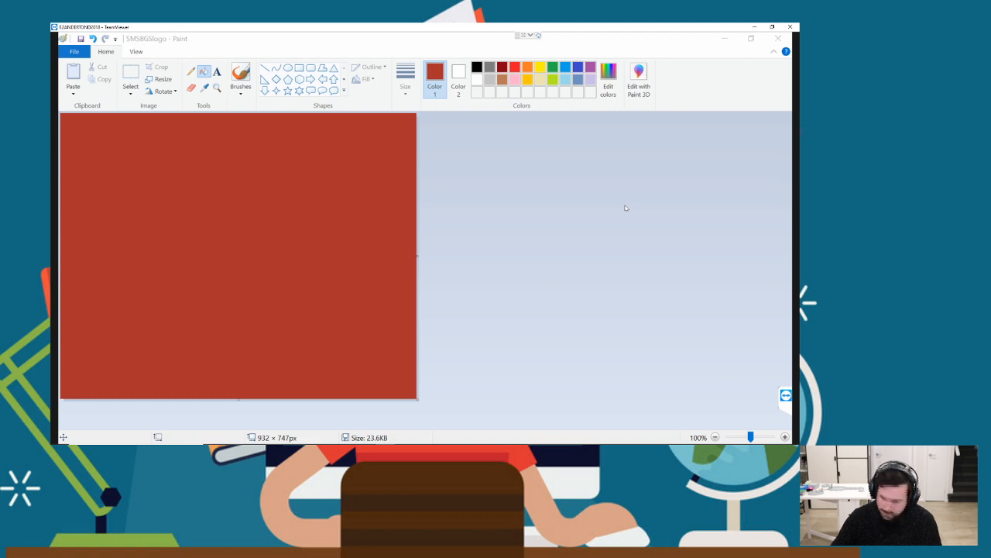
Check the saved SMSBGSlogo image by opening it from the Pictures folder, then close the image viewer
key("alt+Tab")
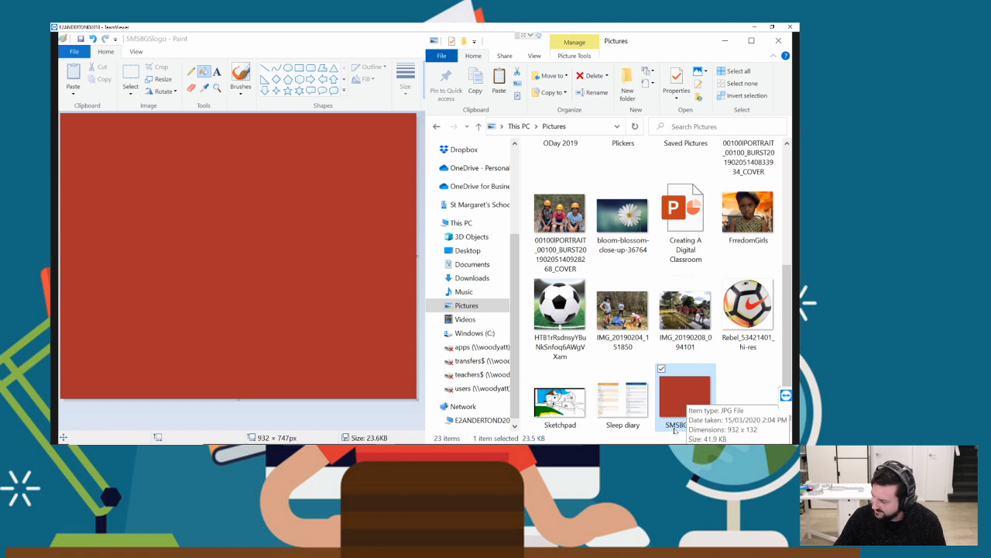
double_click(675, 431)
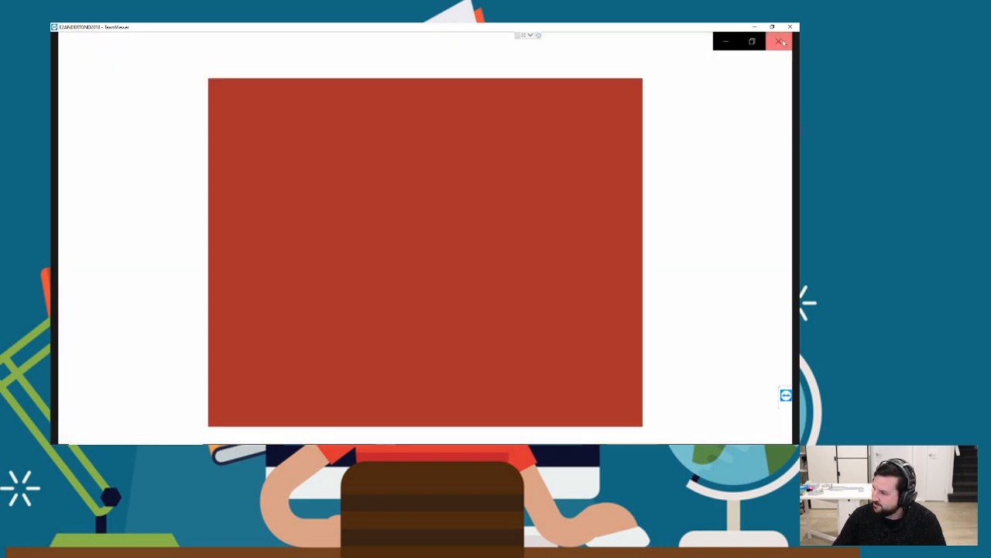
left_click(778, 41)
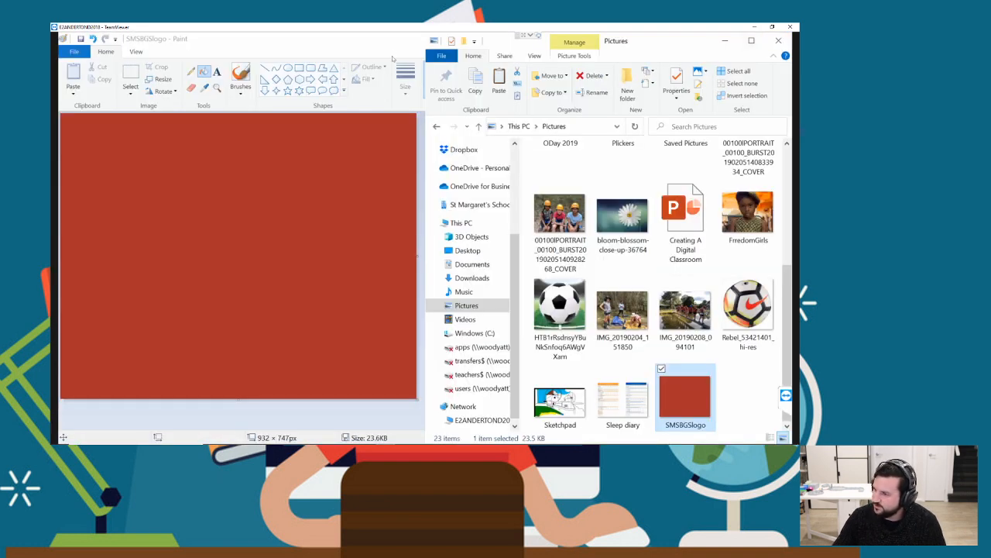
Close Paint and switch back to OBS
left_click(398, 46)
left_click(779, 37)
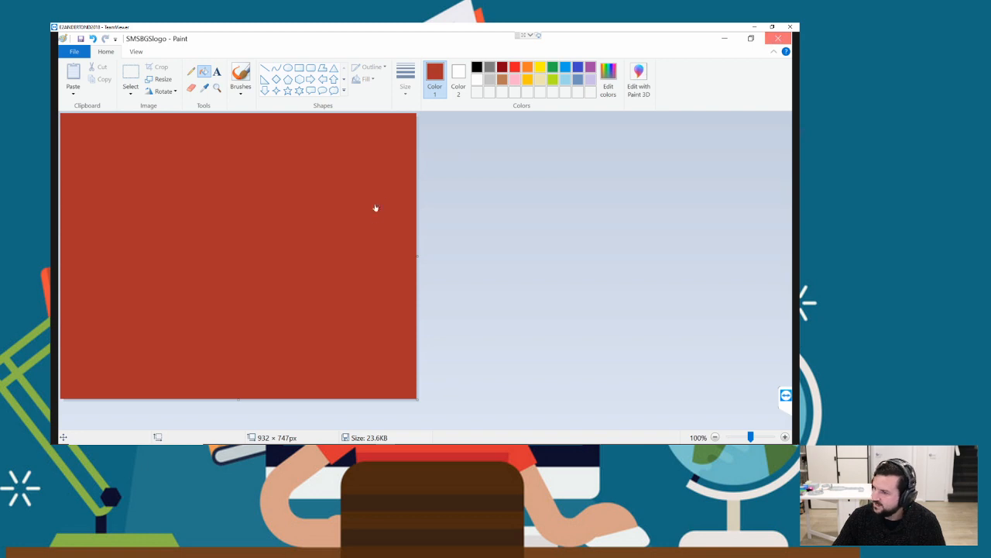
left_click(151, 345)
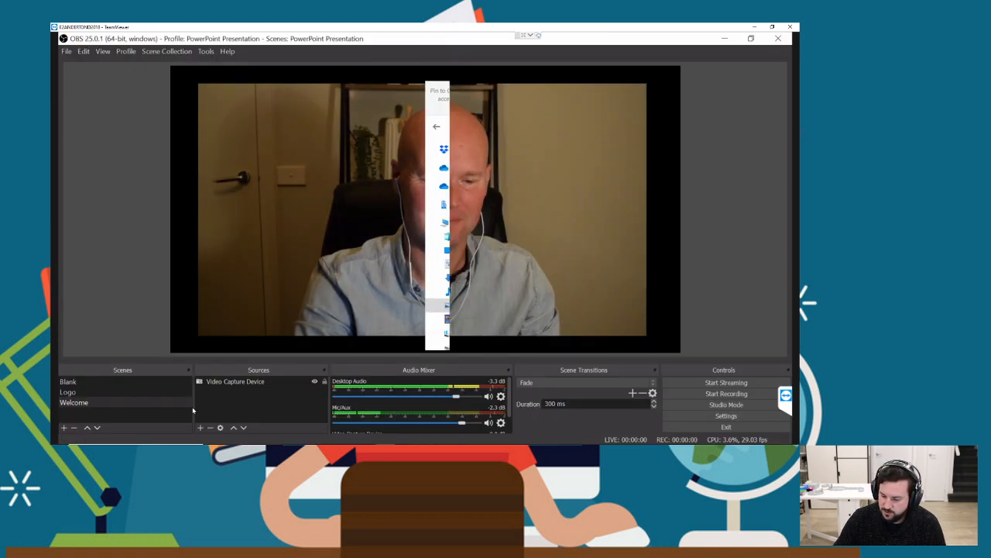
Add a new image source named Red Background to the Welcome scene
left_click(202, 428)
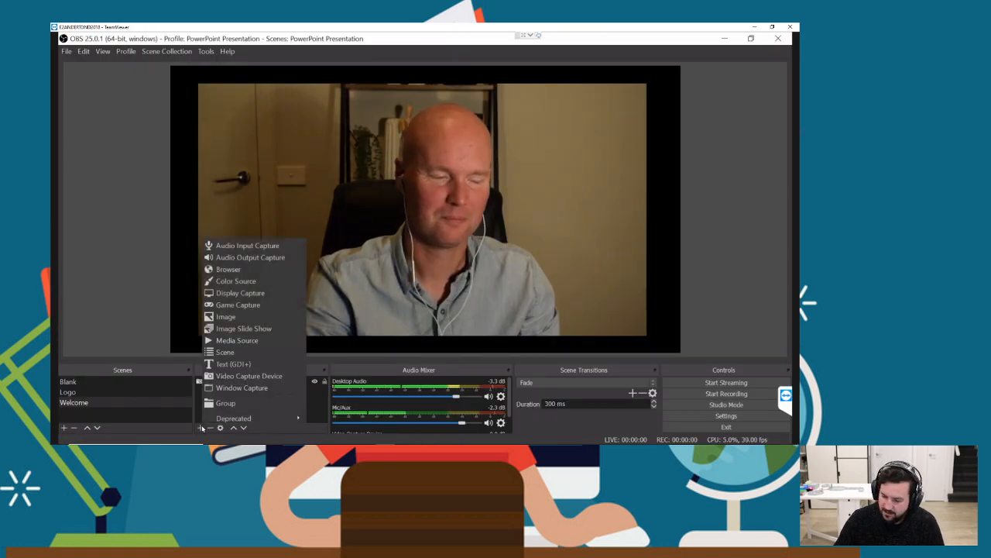
left_click(228, 317)
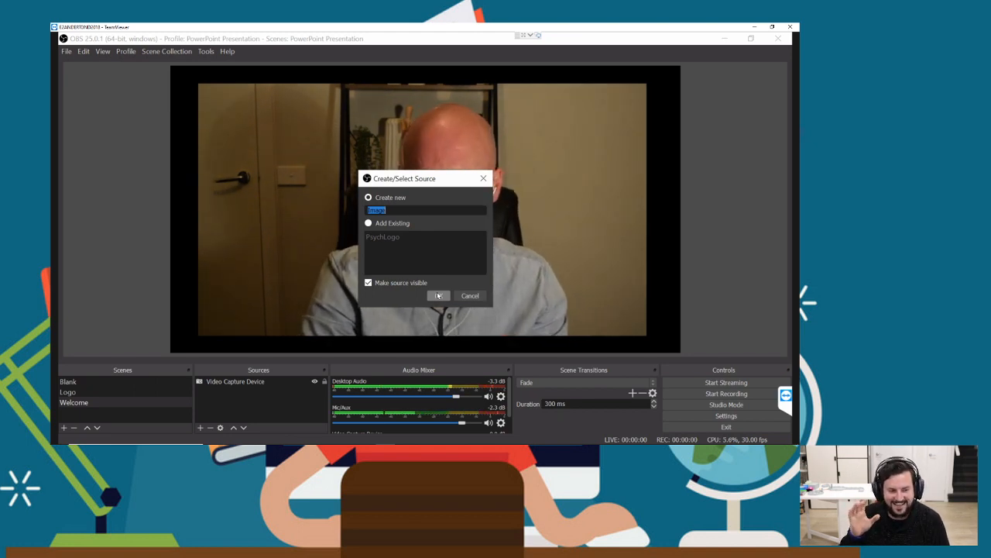
type("R")
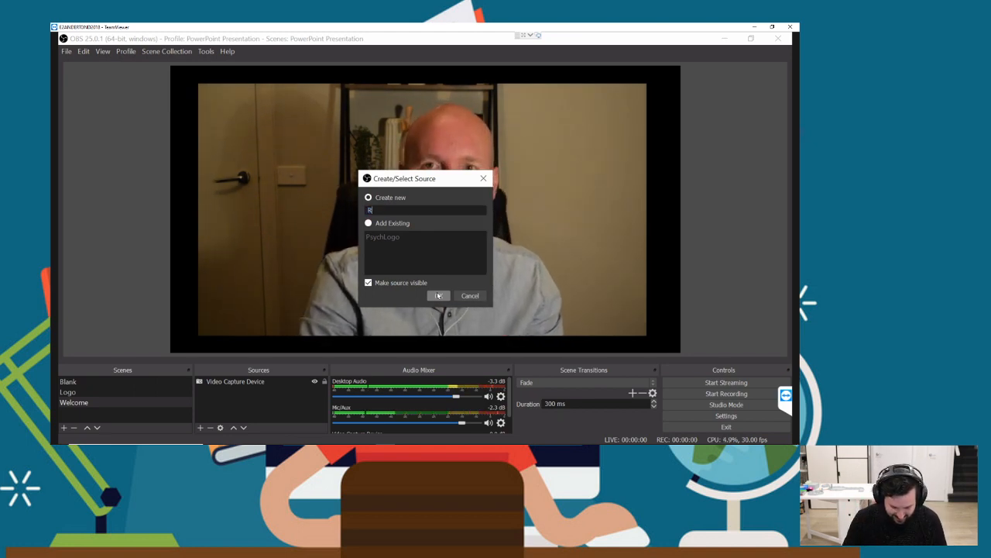
type("ed")
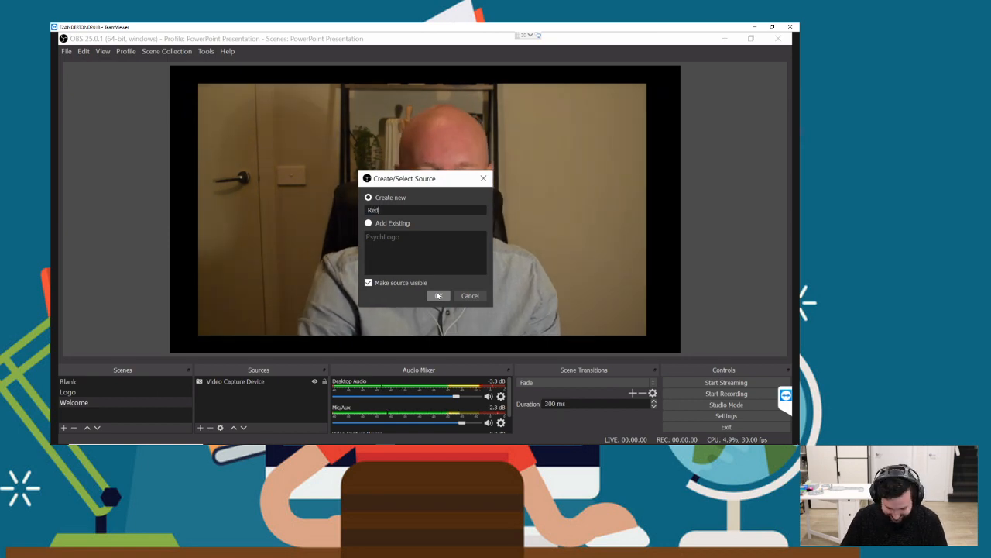
type(" Backg")
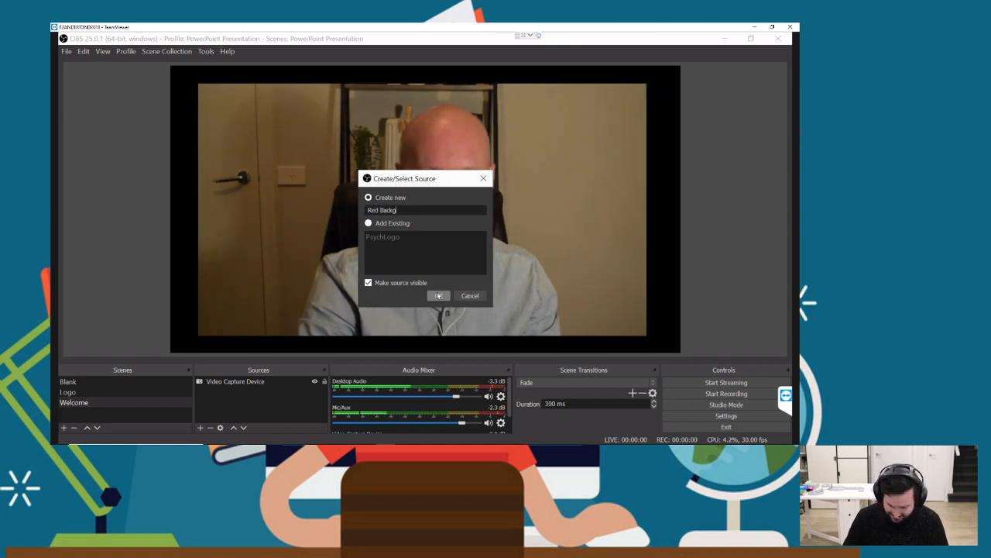
type("round")
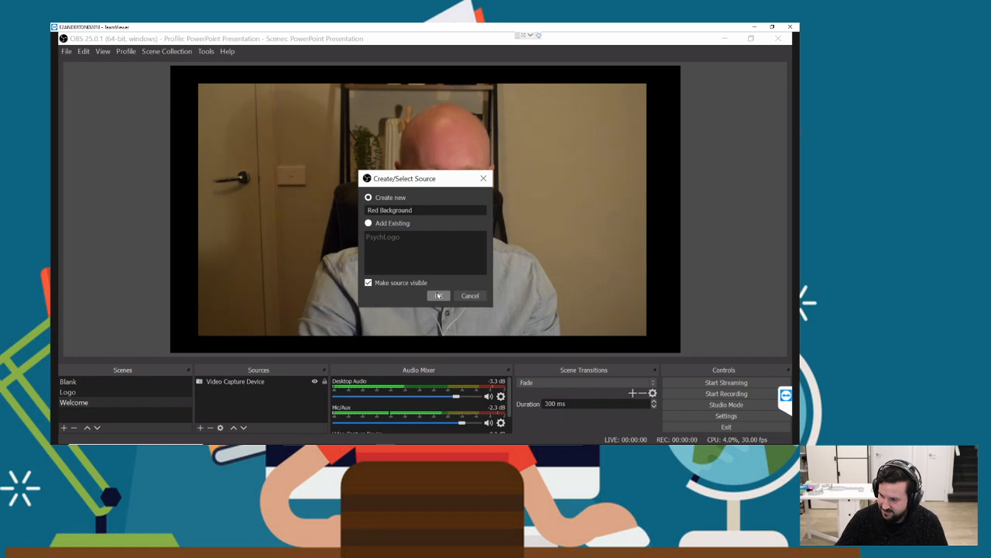
left_click(438, 295)
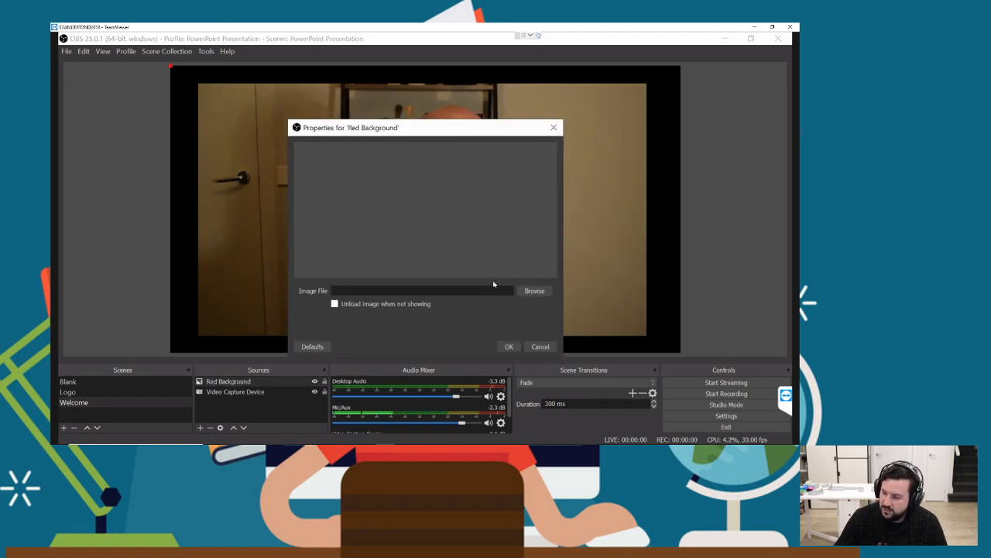
Load the SMSBGSlogo image from the Pictures folder into the Red Background source and confirm its properties
left_click(533, 292)
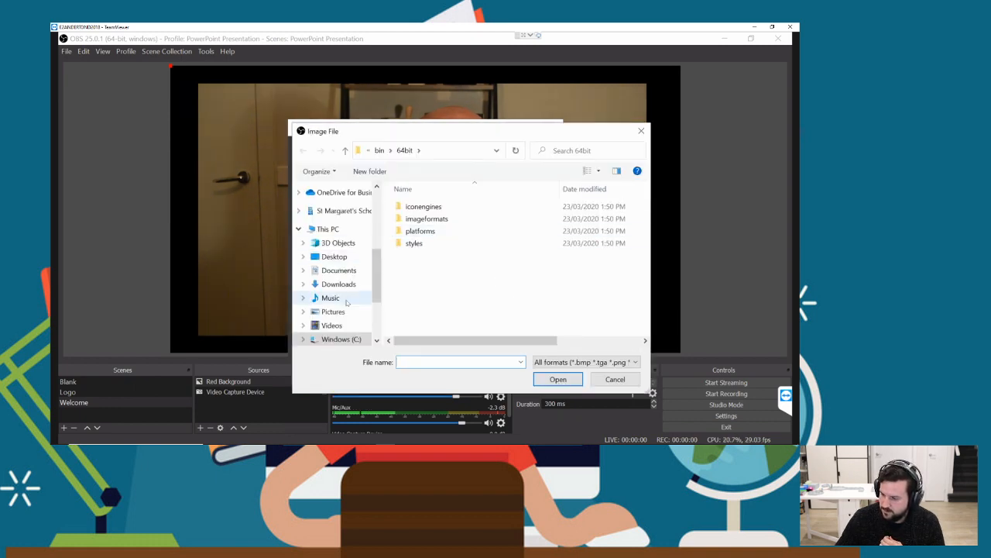
left_click(340, 326)
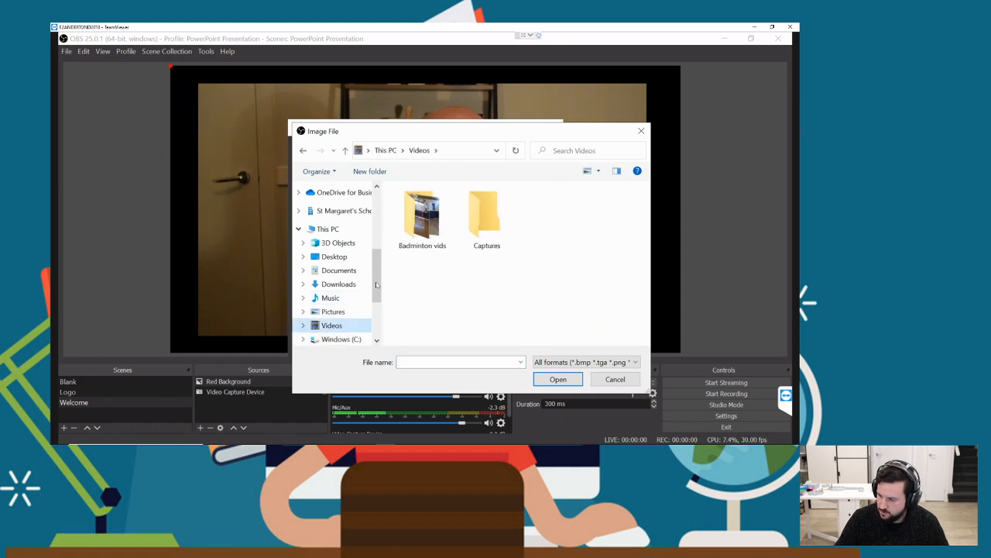
key("alt+Tab")
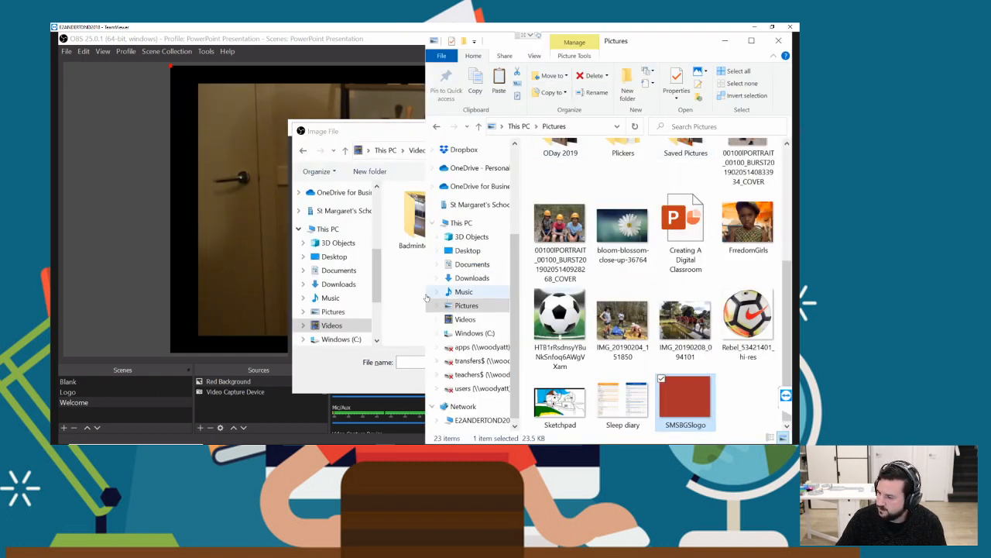
left_click(399, 300)
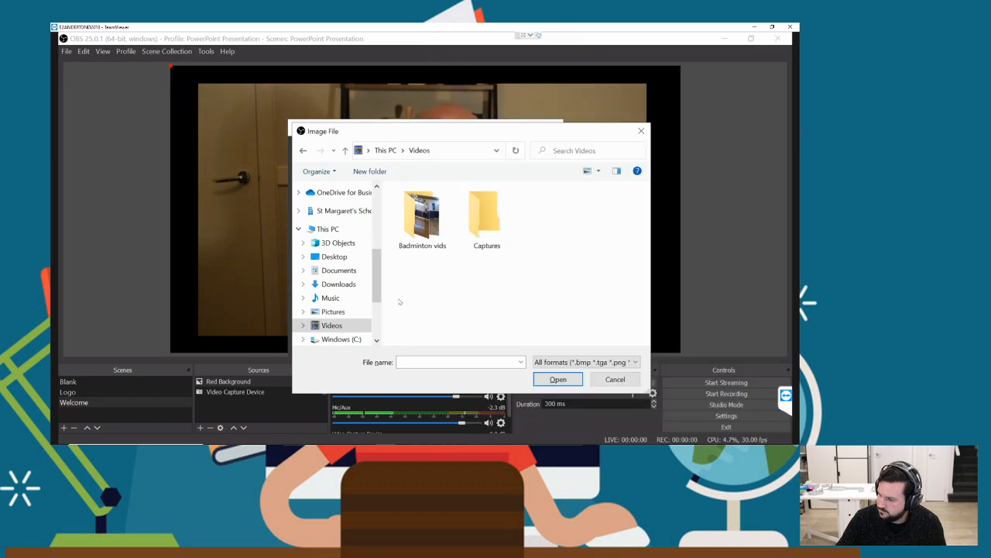
left_click(350, 312)
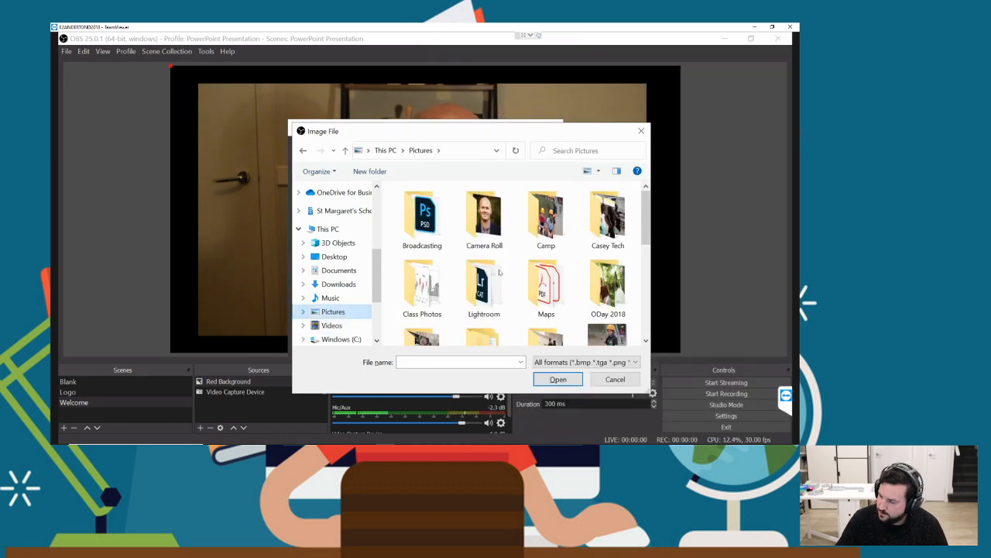
scroll(501, 272, "down", 5)
left_click(422, 310)
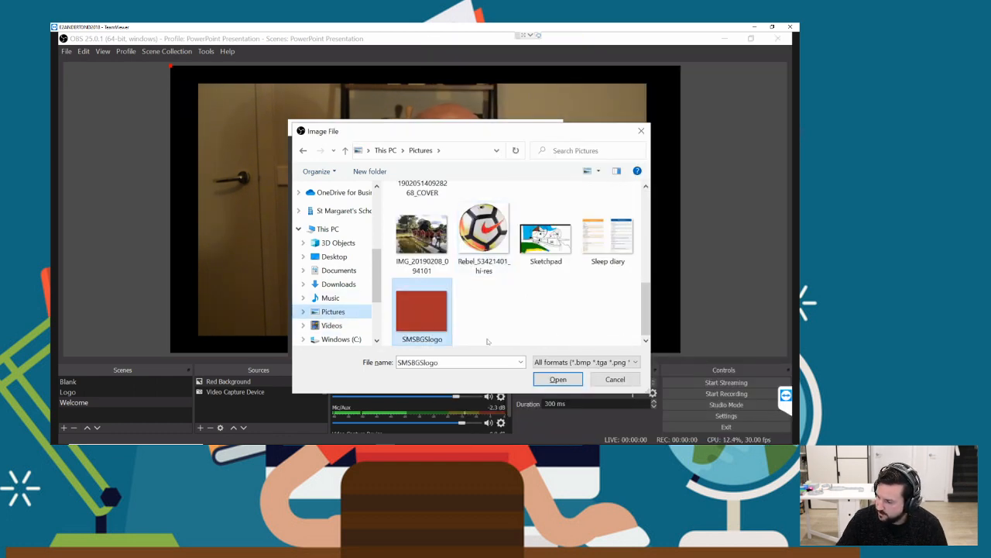
left_click(558, 380)
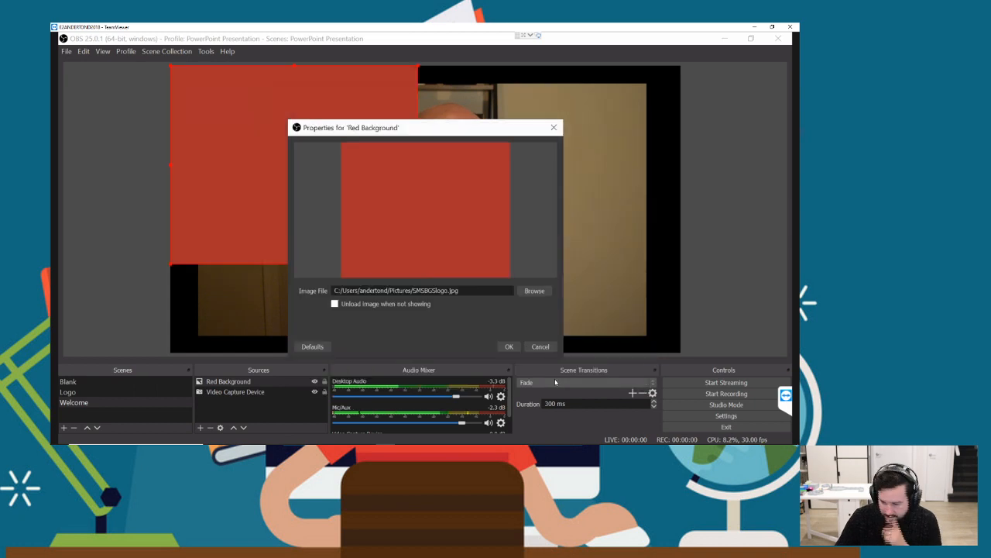
left_click(511, 346)
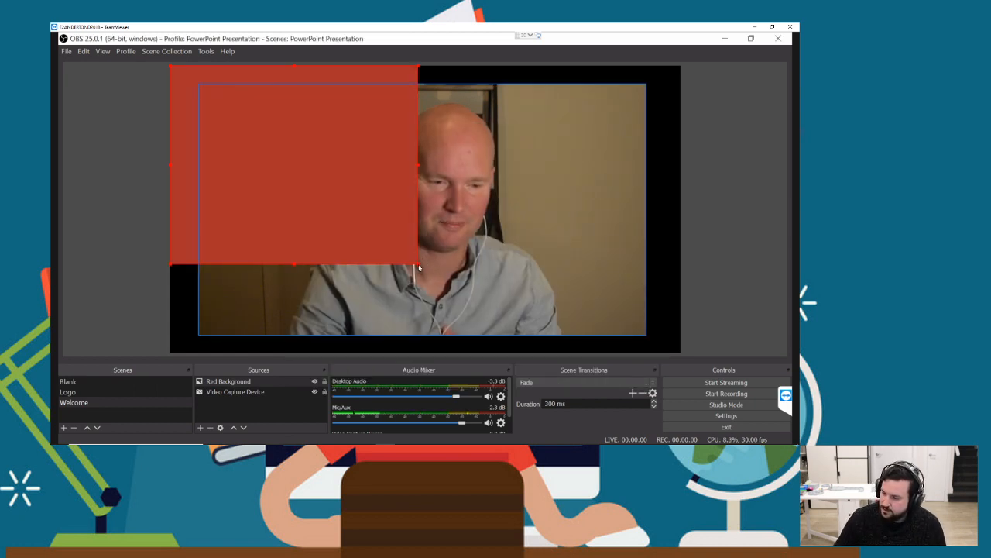
Stretch the red image to fill the whole canvas and move Red Background beneath the Video Capture Device source
left_click_drag(425, 269, 683, 385)
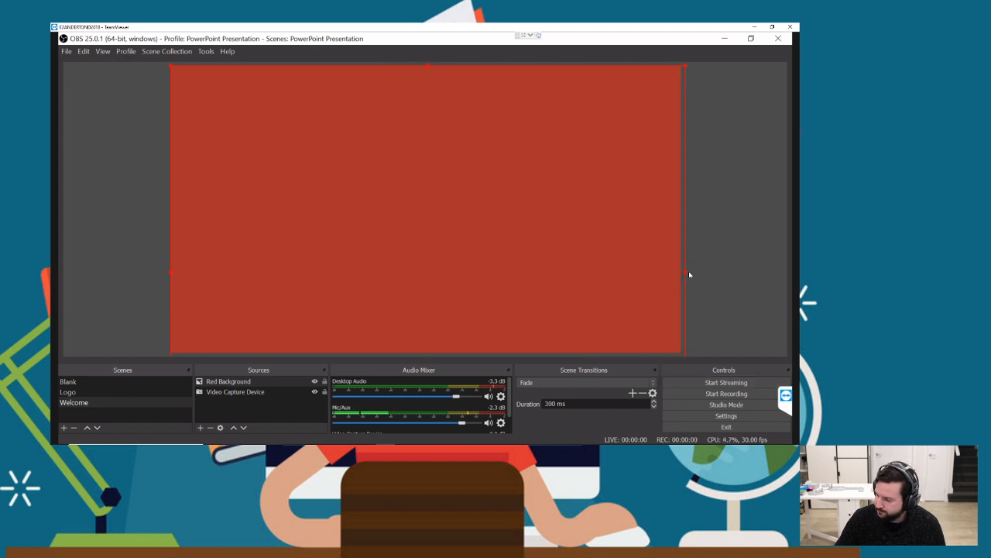
left_click_drag(683, 271, 682, 271)
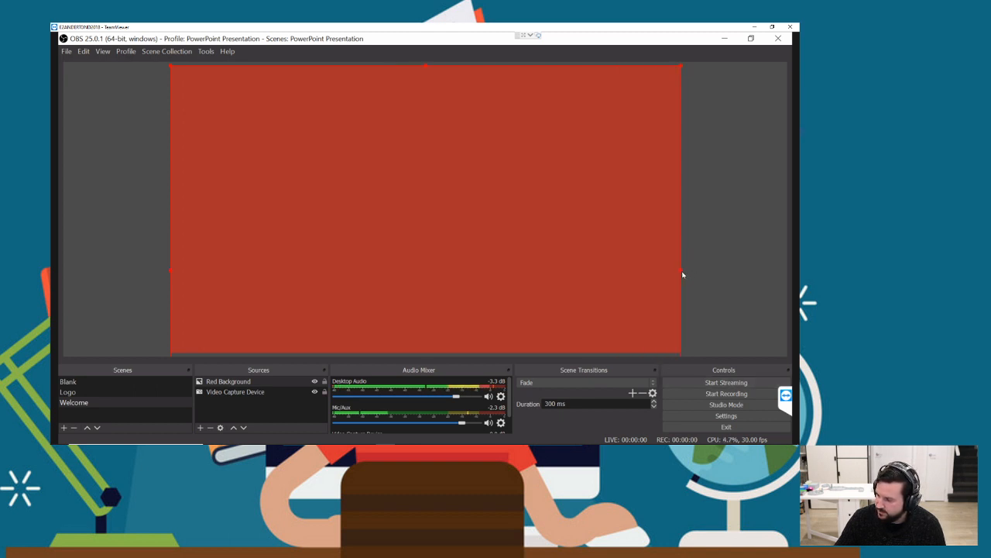
left_click(701, 270)
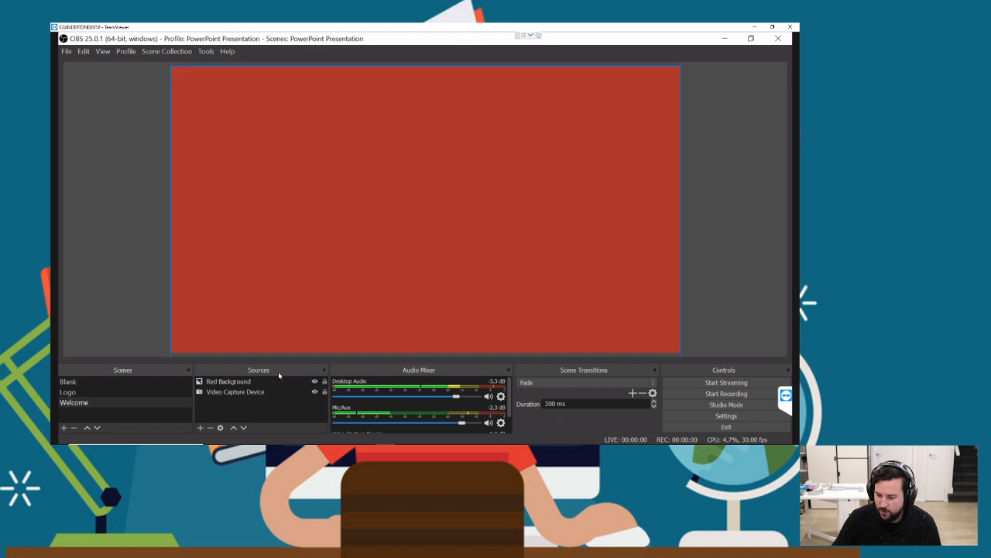
left_click_drag(223, 382, 226, 400)
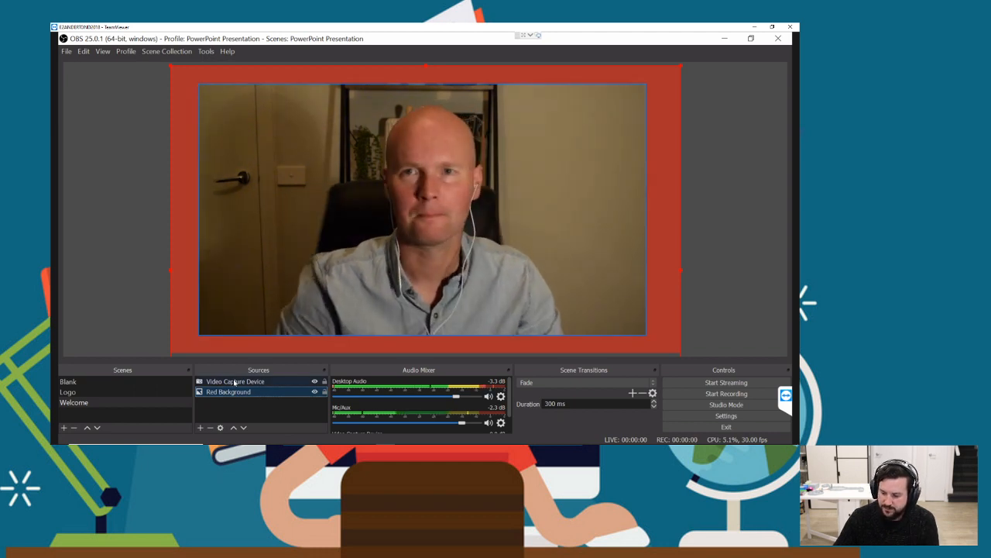
Shrink the camera picture and place it near the upper middle of the canvas, leaving a wider red band below it
left_click(235, 382)
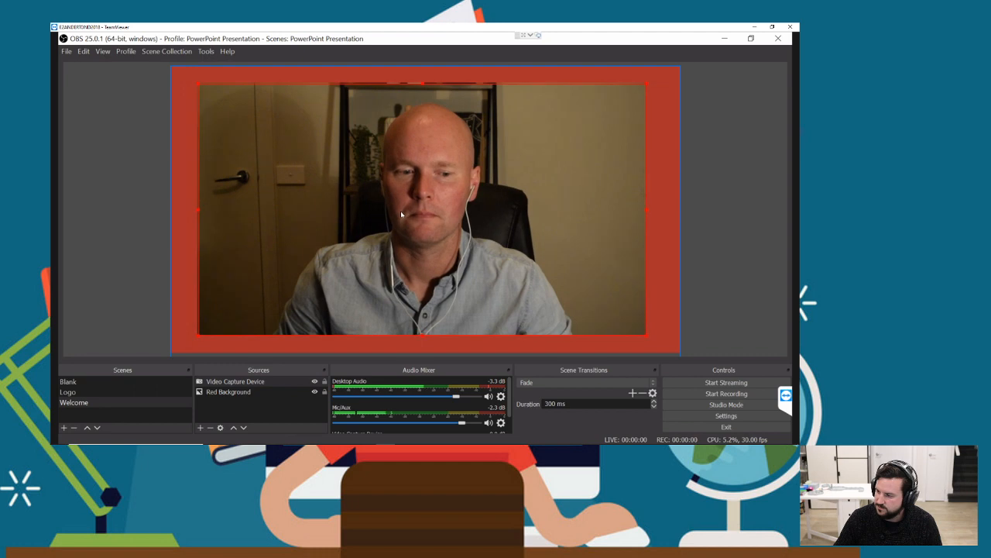
left_click_drag(400, 210, 405, 214)
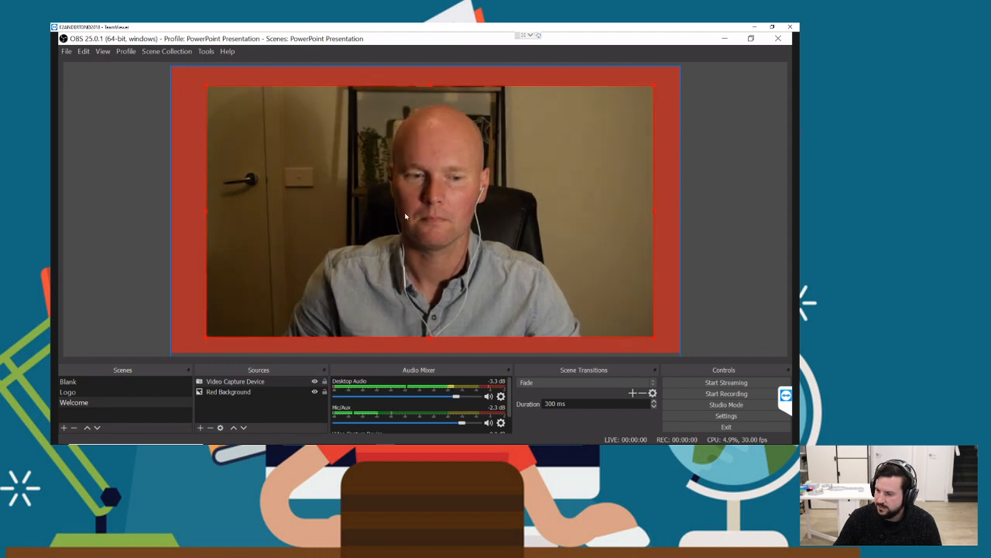
left_click(752, 244)
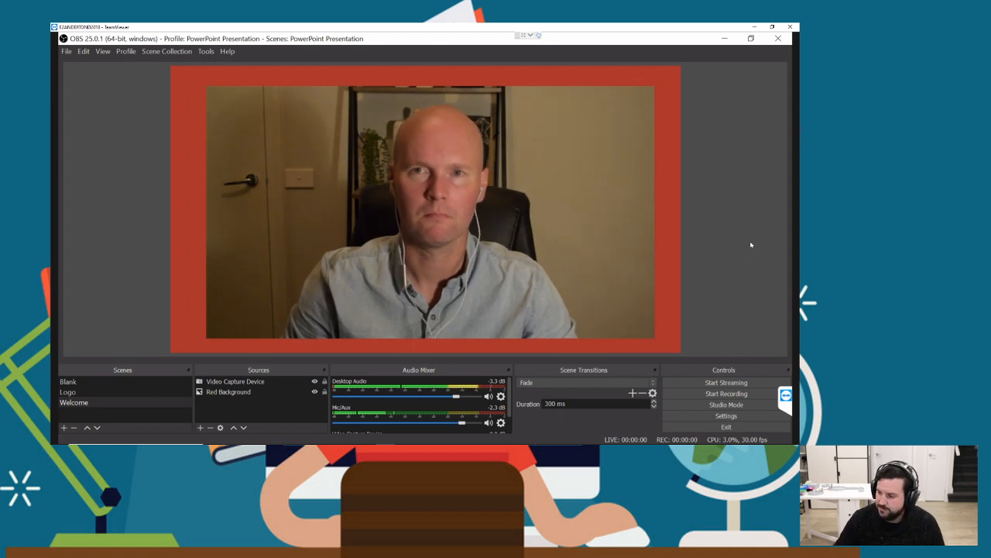
left_click(634, 328)
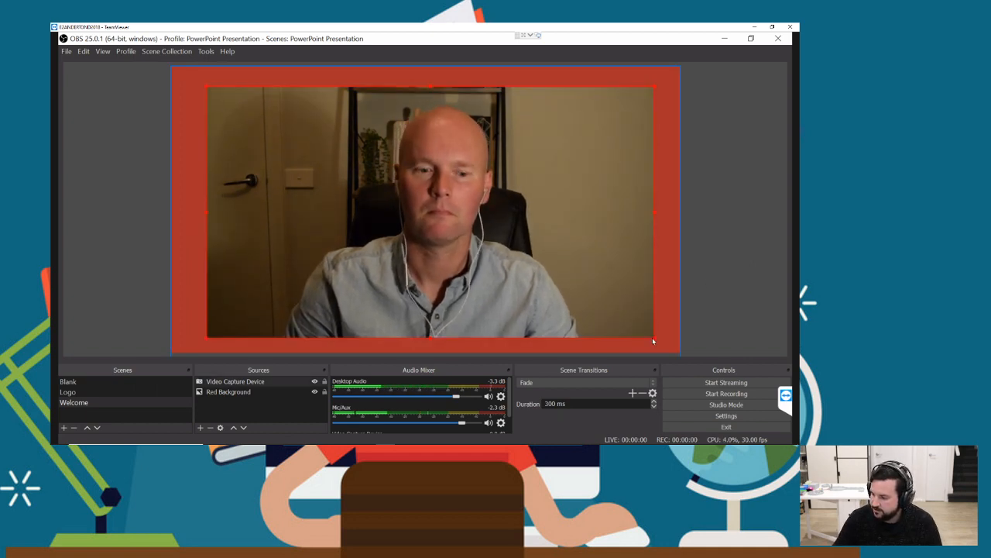
left_click_drag(650, 337, 621, 316)
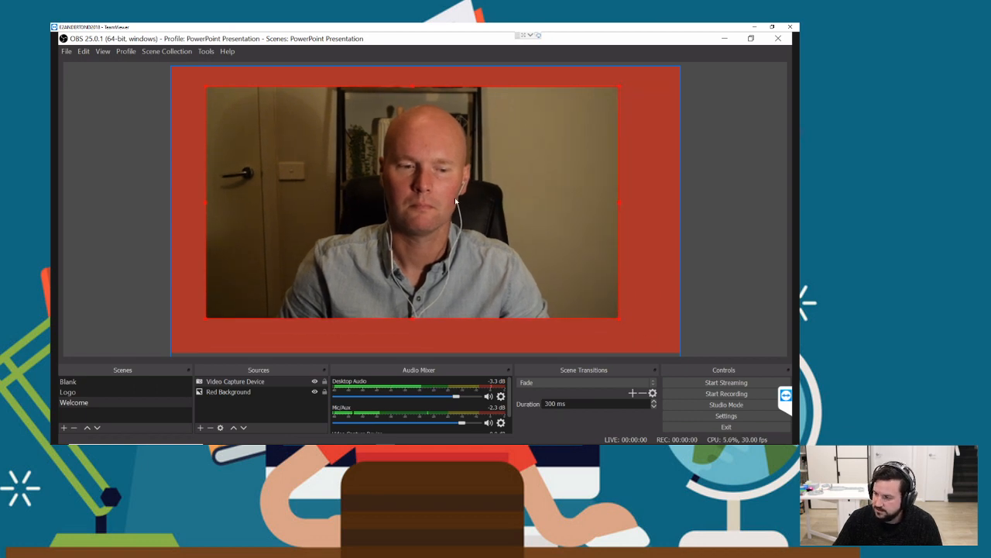
left_click_drag(455, 202, 473, 192)
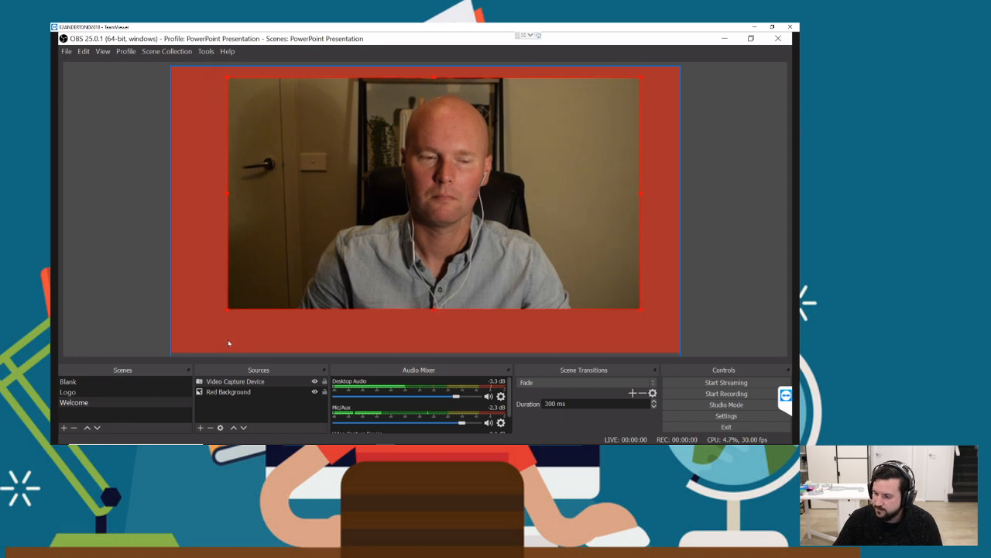
left_click(119, 310)
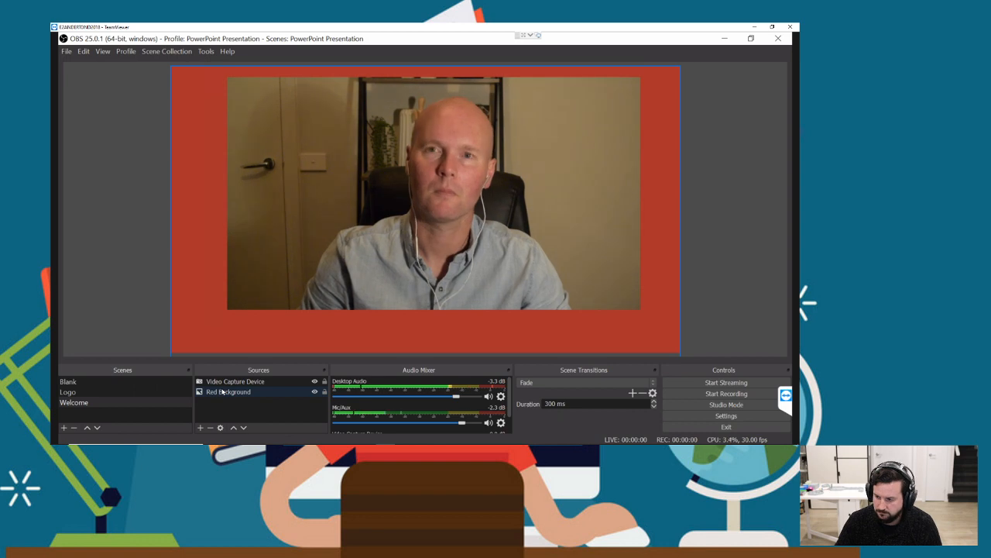
left_click(166, 398)
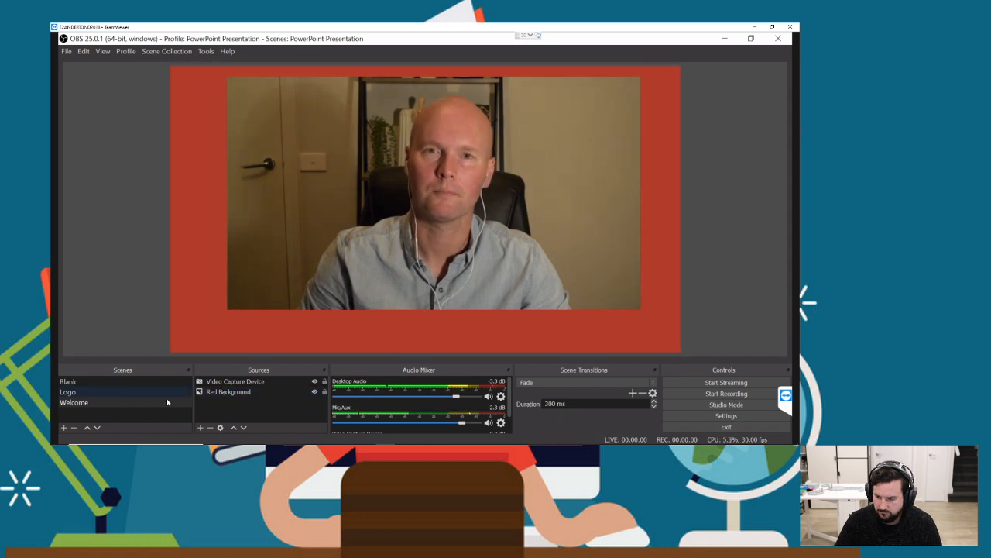
right_click(85, 403)
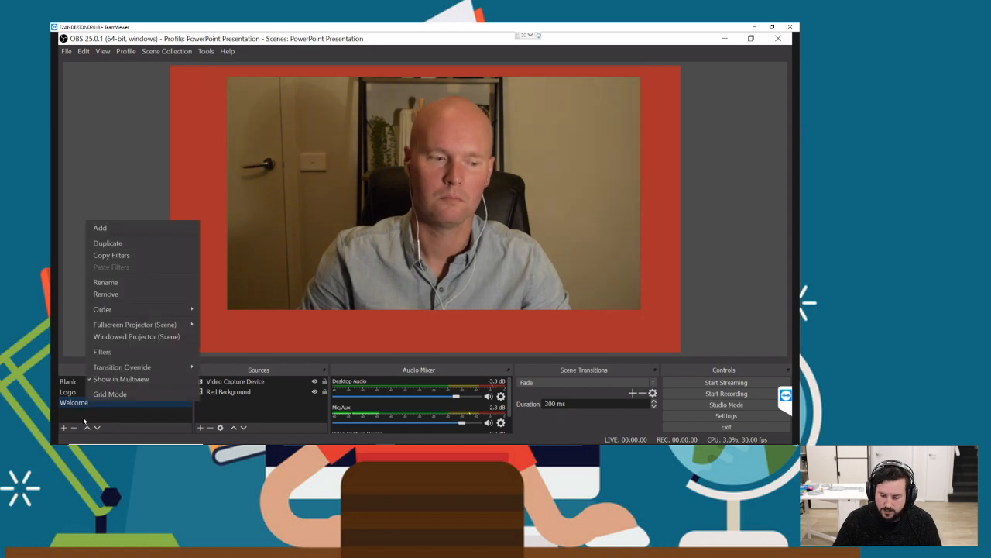
left_click(63, 429)
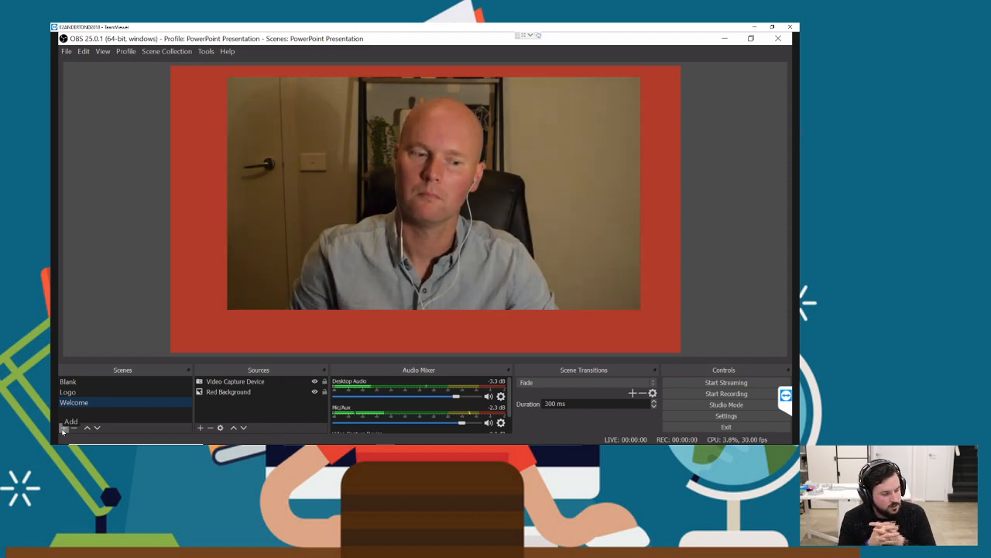
left_click(64, 428)
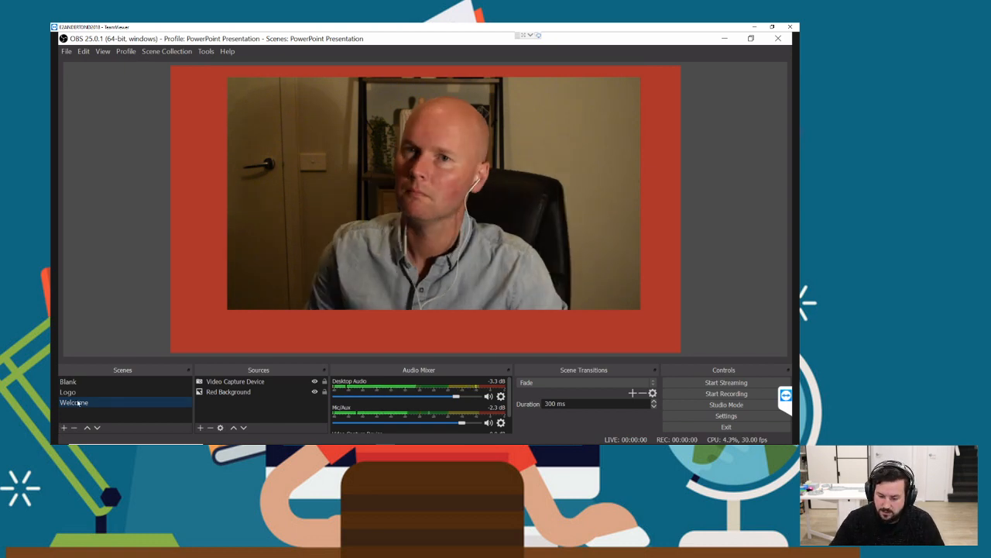
right_click(78, 405)
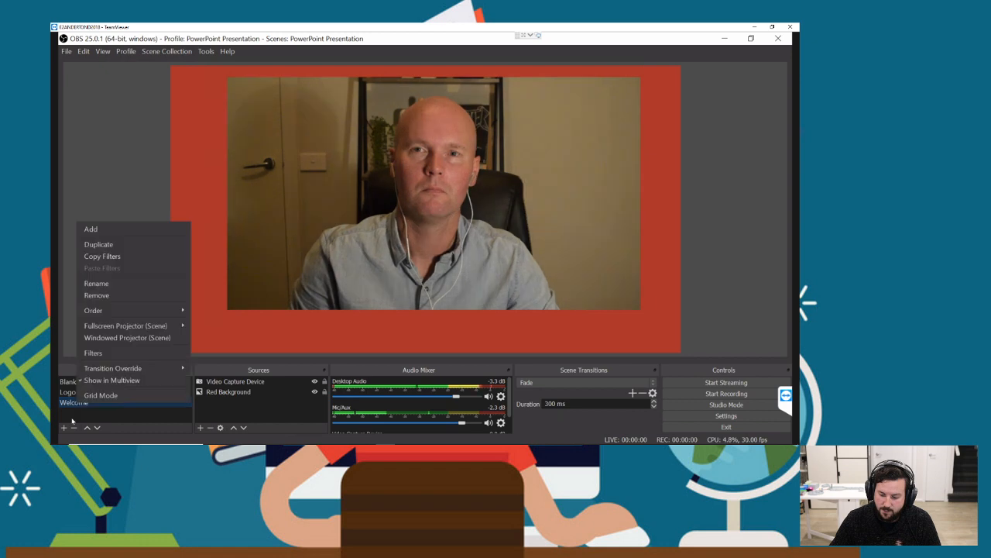
left_click(65, 428)
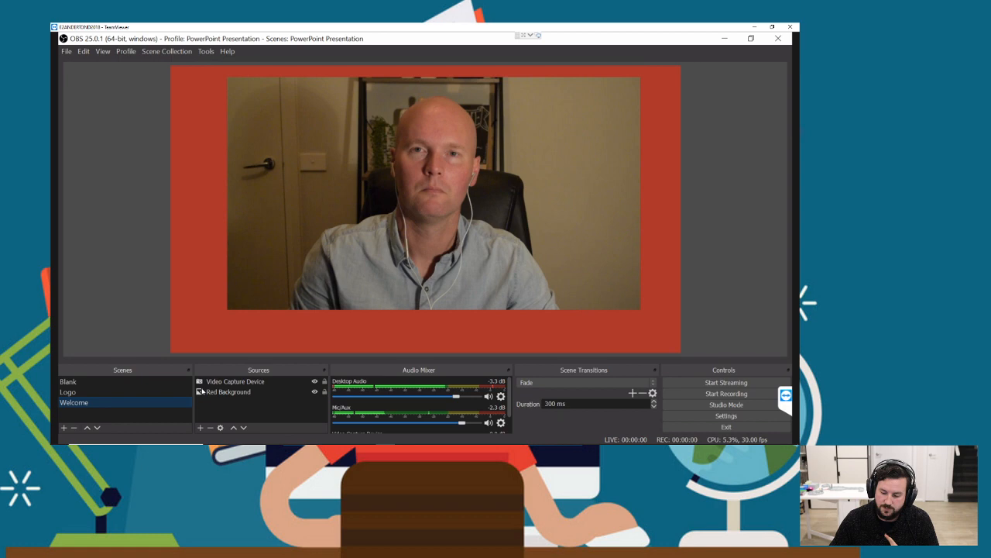
Duplicate the Welcome scene and name the copy "Screen Capture- with Camera"
right_click(72, 405)
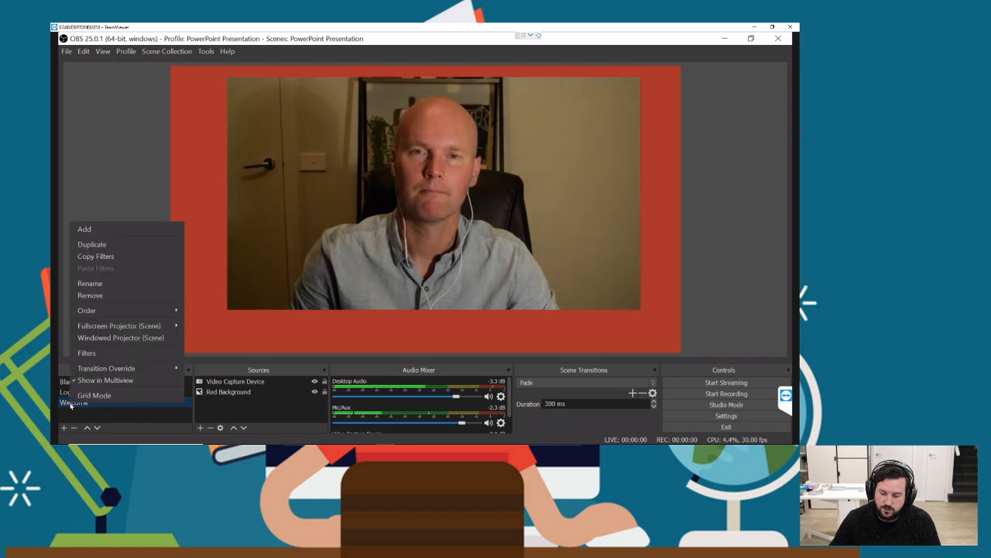
left_click(97, 244)
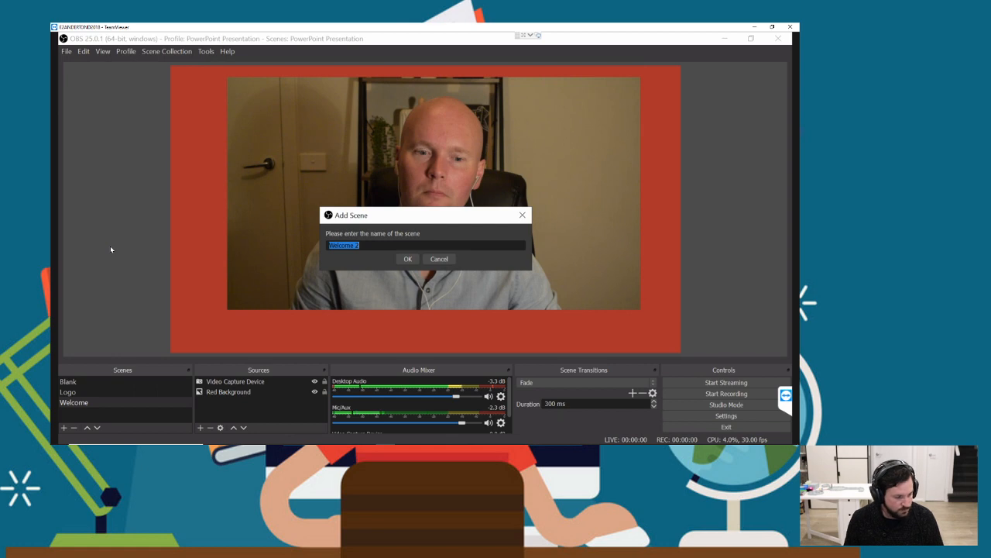
type("Screen")
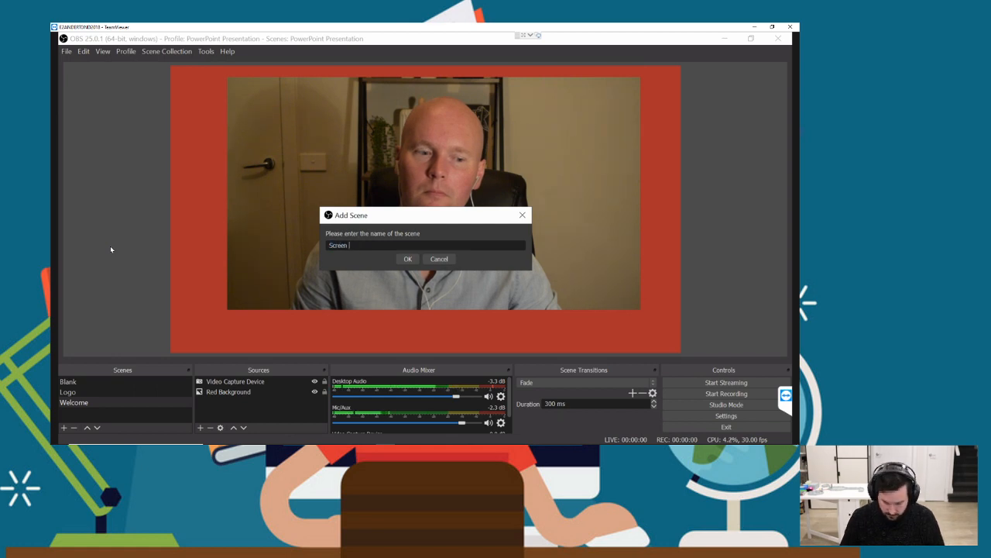
type(" Capture")
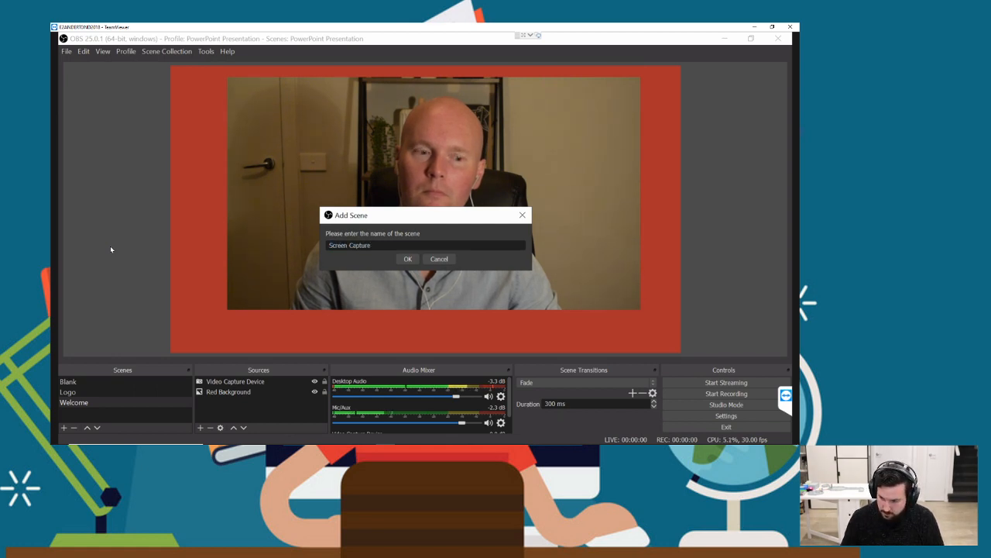
type("- wi")
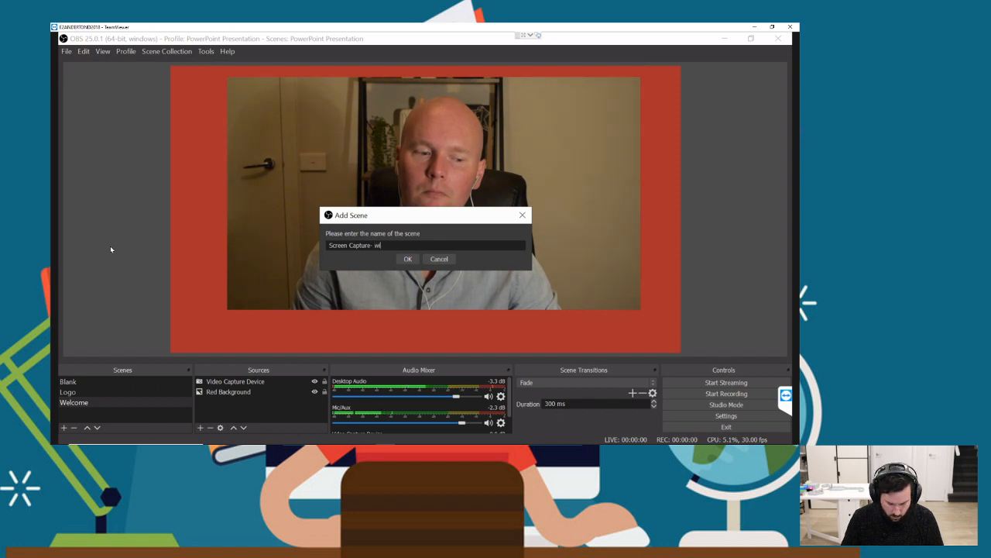
type("th Camera")
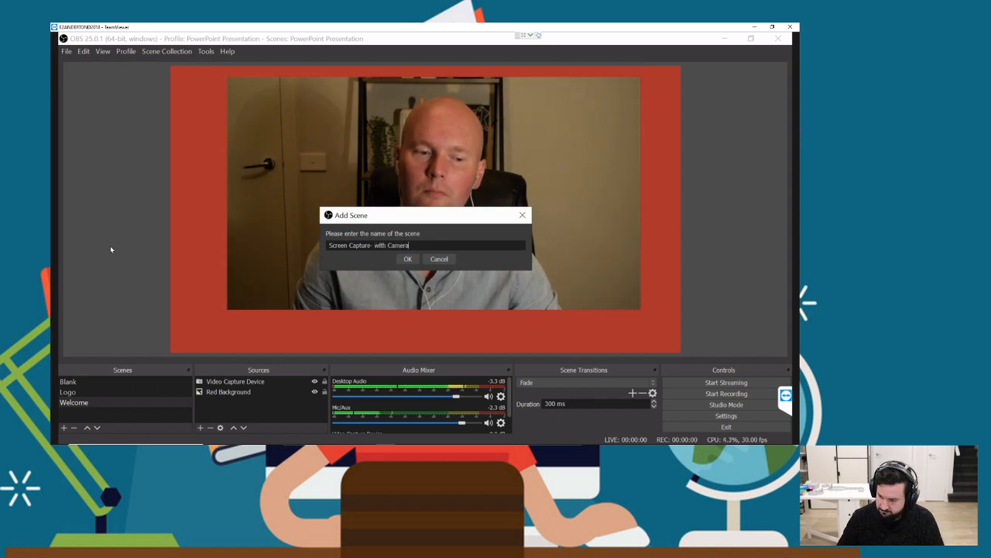
key("Return")
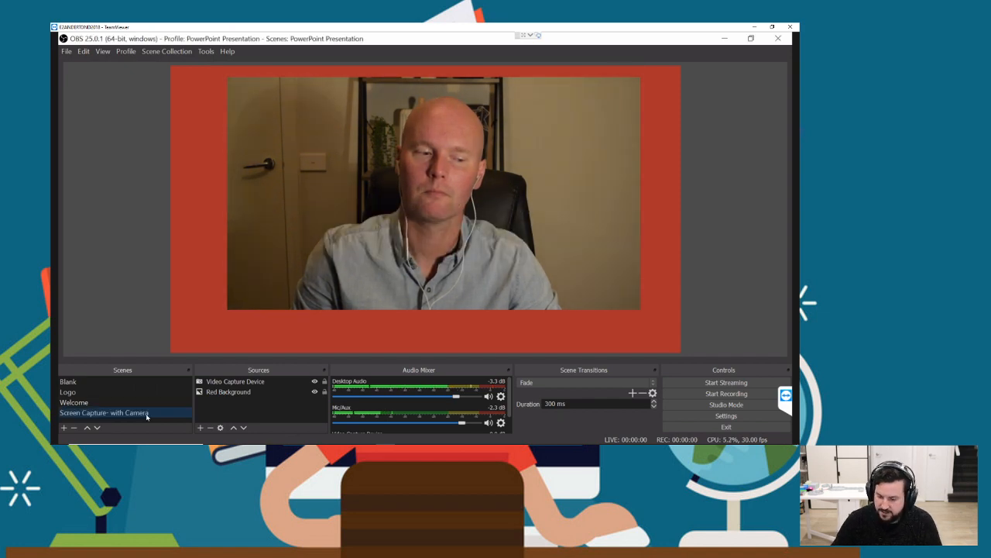
In the duplicated scene, shrink the Video Capture Device picture to a small thumbnail in the canvas's upper right corner
left_click(144, 406)
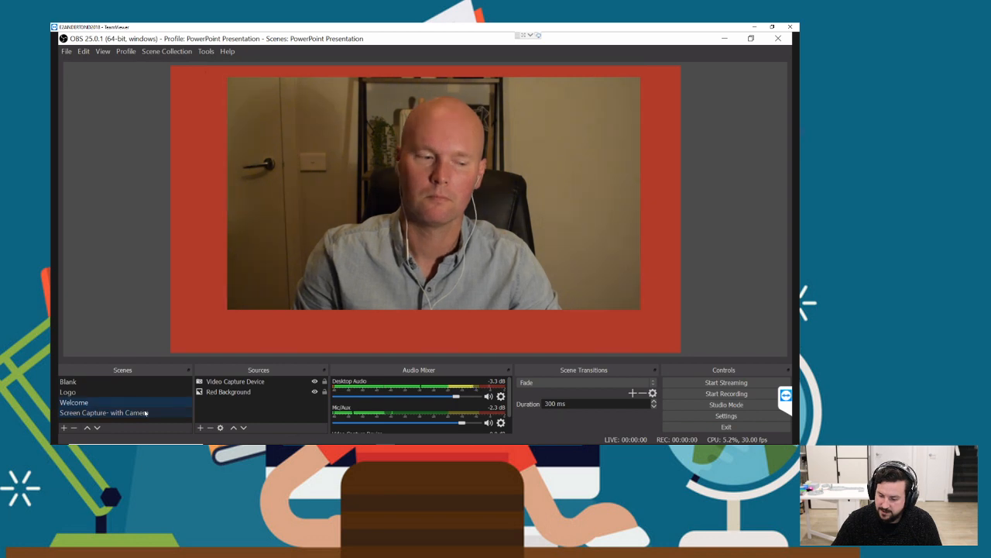
left_click(231, 381)
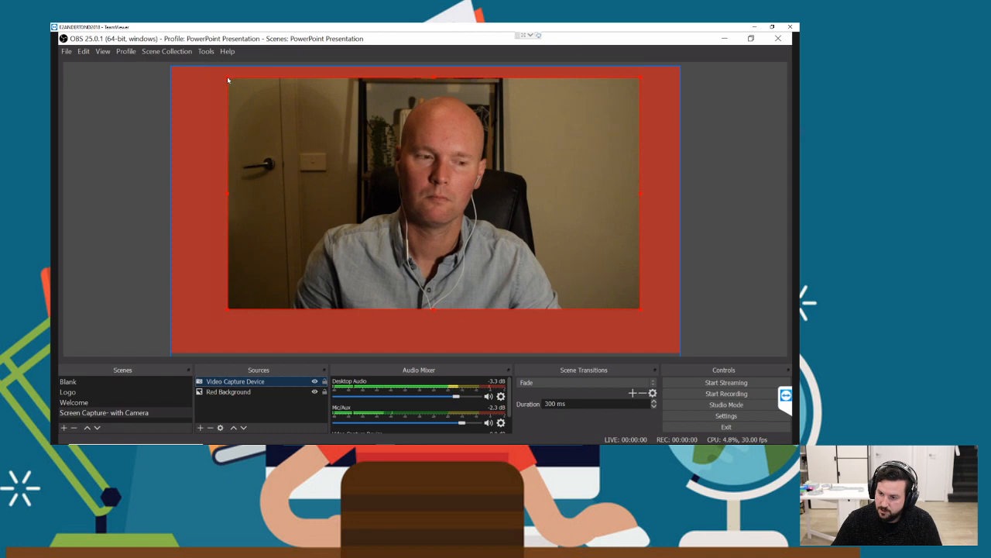
left_click_drag(228, 79, 617, 97)
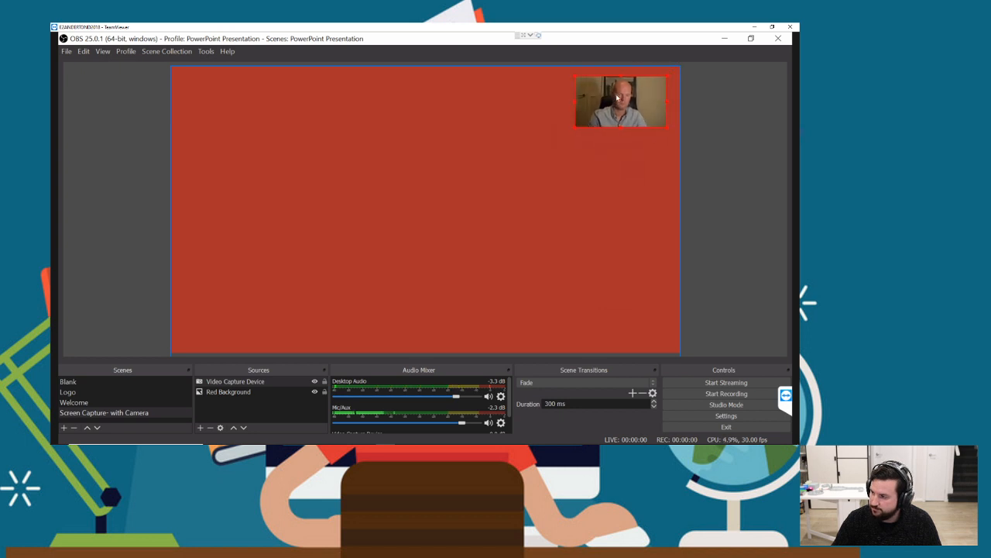
left_click(737, 188)
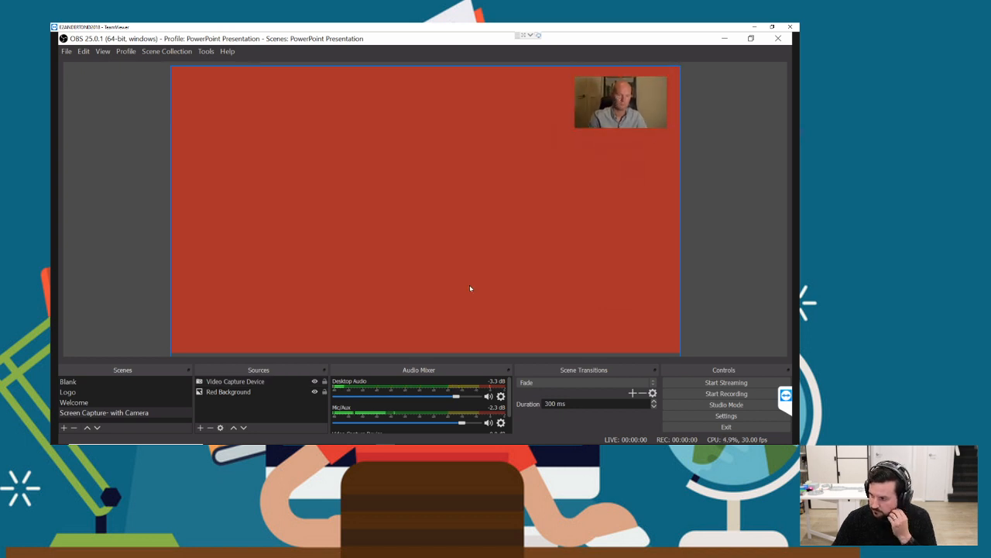
Add a new Display Capture source set to Display 2: 1920x1080 @ 1920,0, keeping its default name and Capture Cursor on
left_click(200, 427)
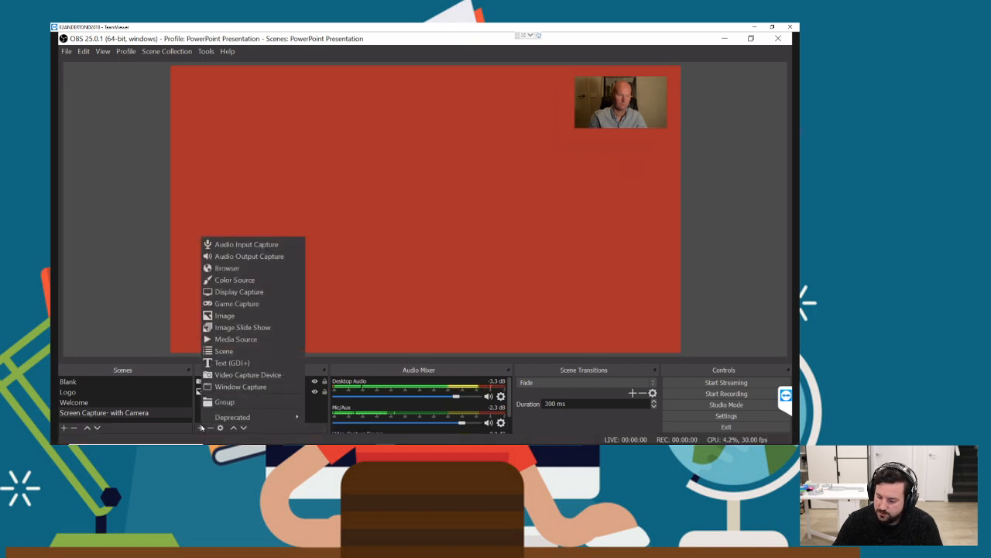
left_click(236, 292)
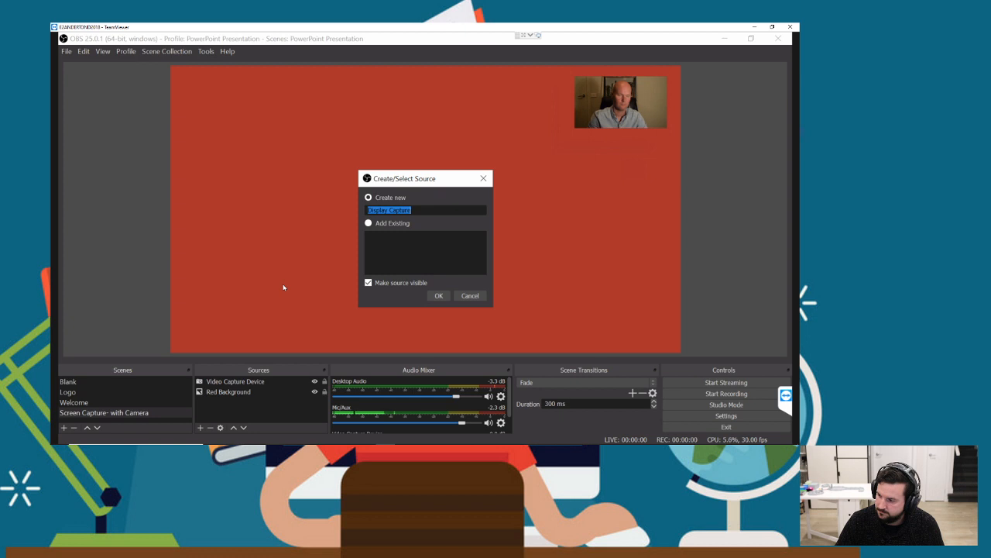
left_click(438, 295)
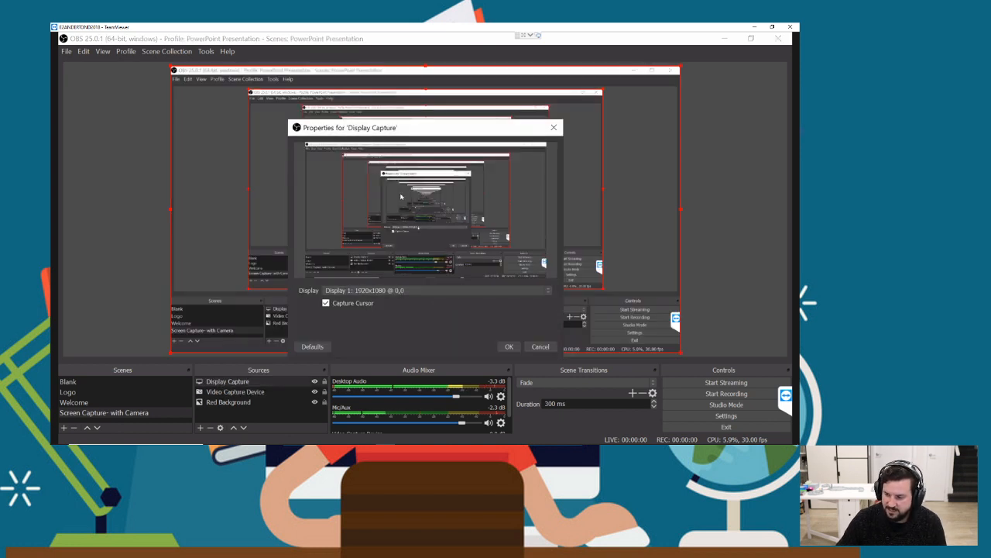
left_click_drag(430, 126, 388, 127)
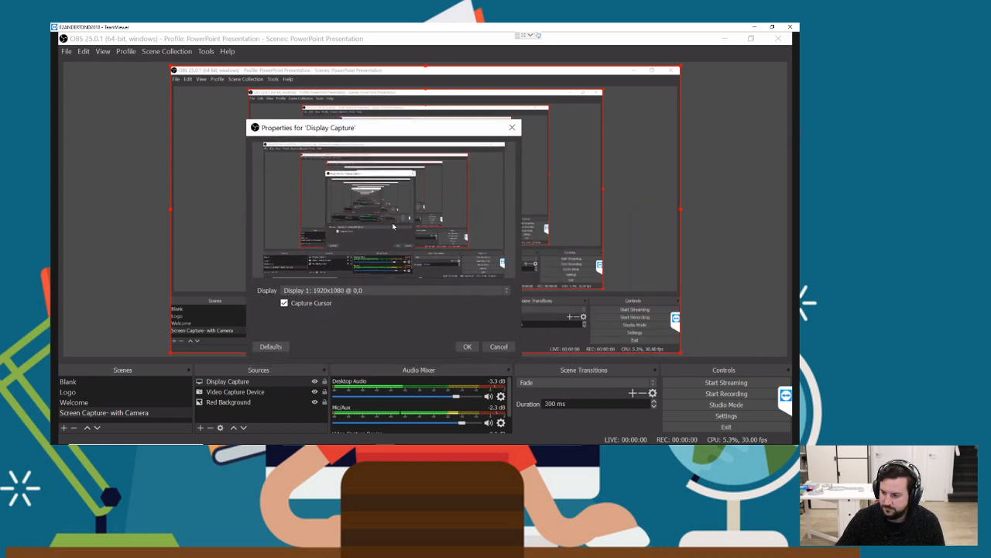
left_click(393, 289)
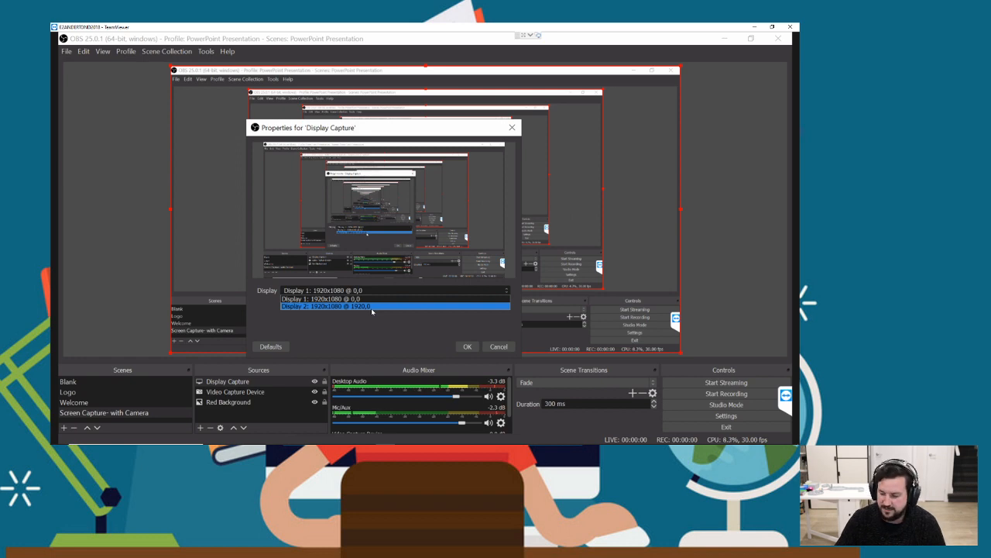
left_click(371, 307)
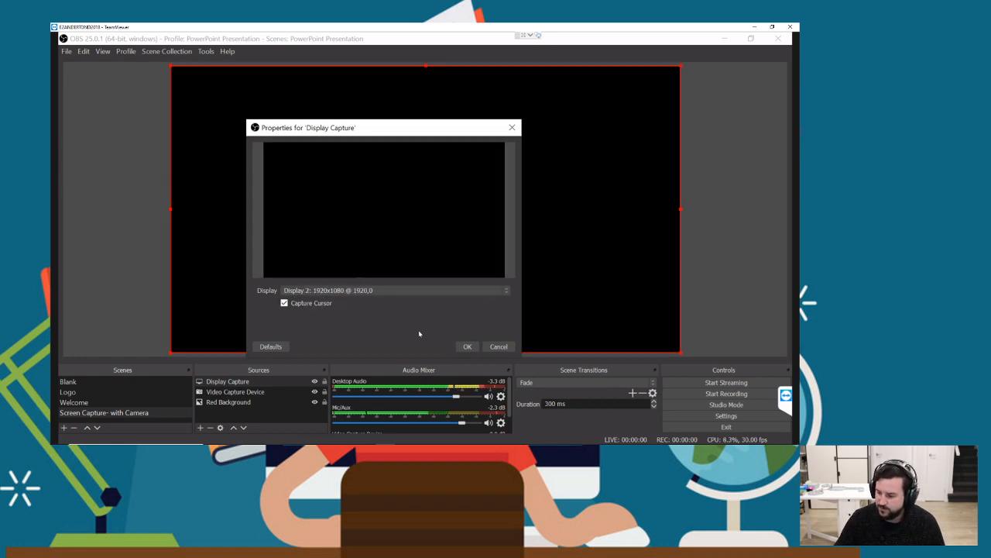
left_click(467, 346)
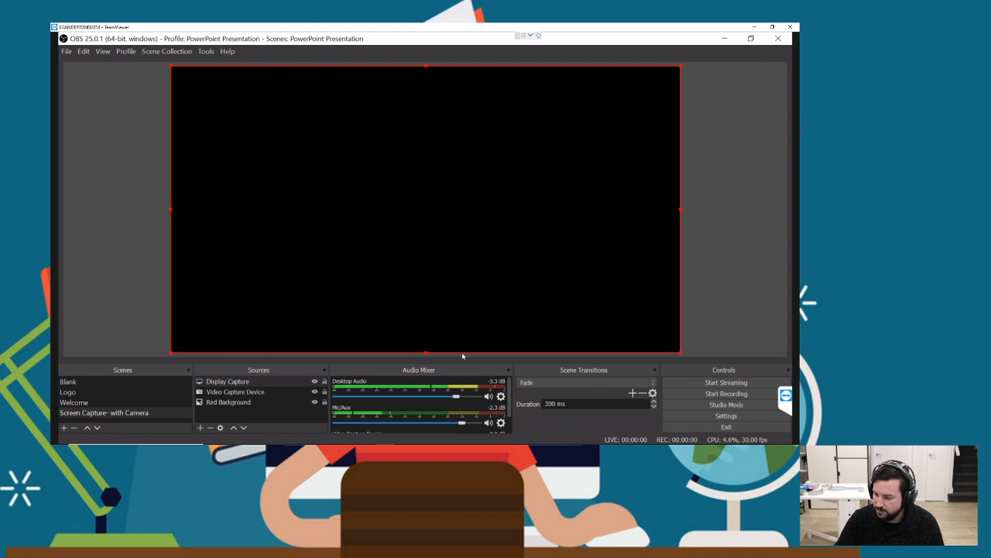
Switch the remote session to the second monitor to check what it shows, and return to the OBS window
left_click(539, 36)
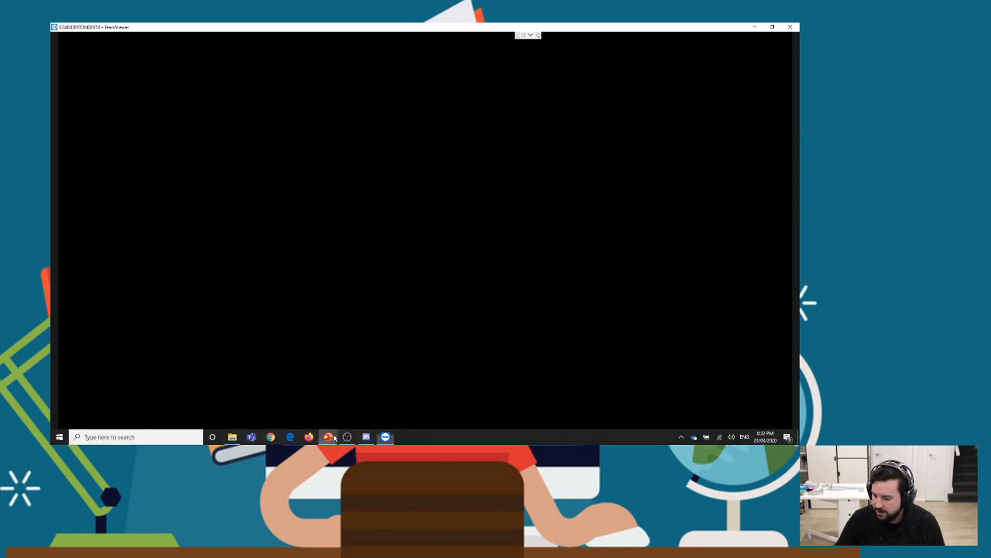
mouse_move(327, 436)
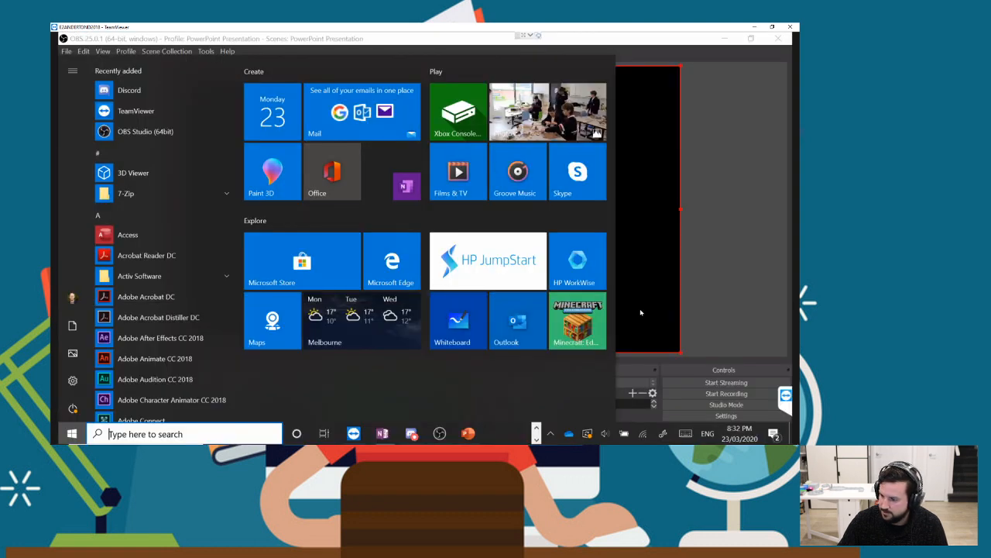
left_click(704, 324)
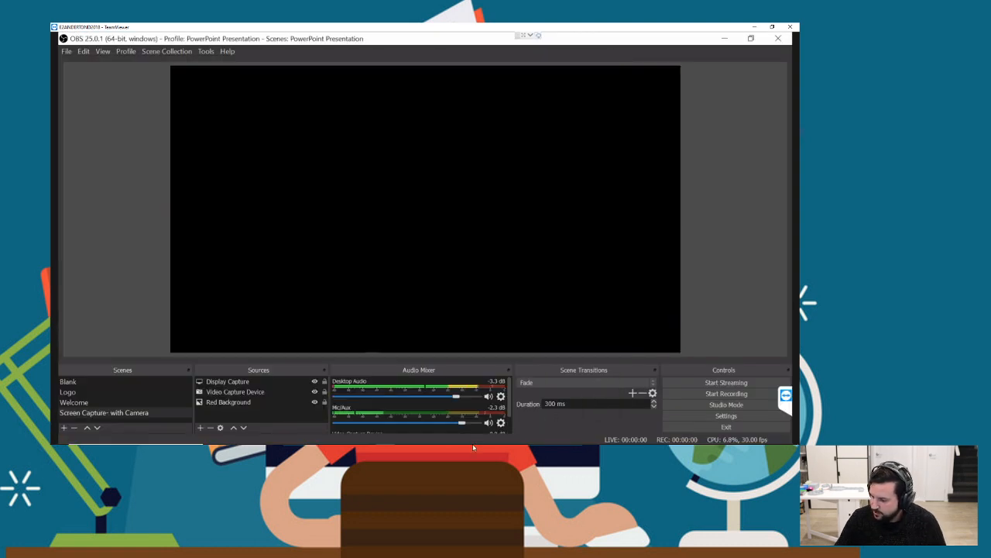
Open the Windows projection options and try the Second screen only mode
mouse_move(467, 435)
key("super+p")
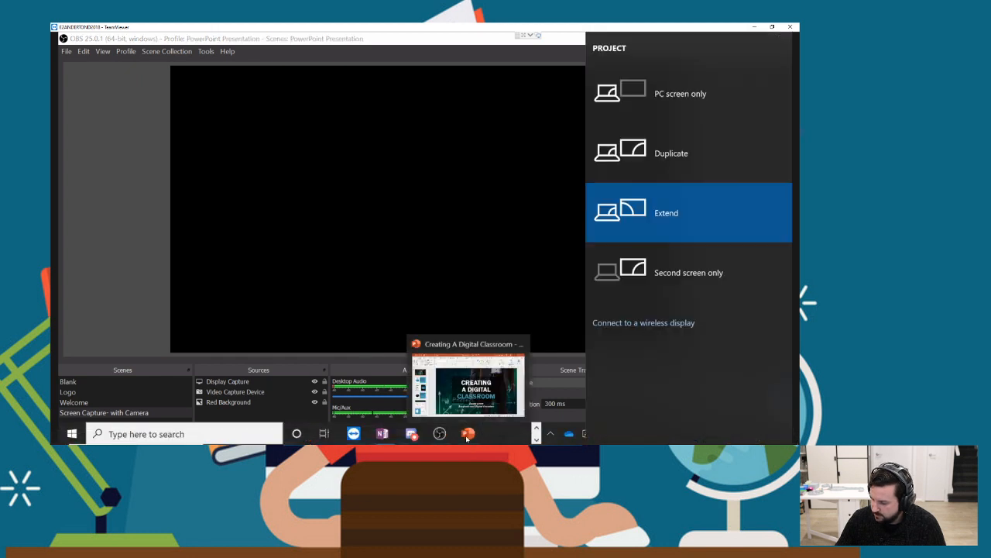
key("super+p")
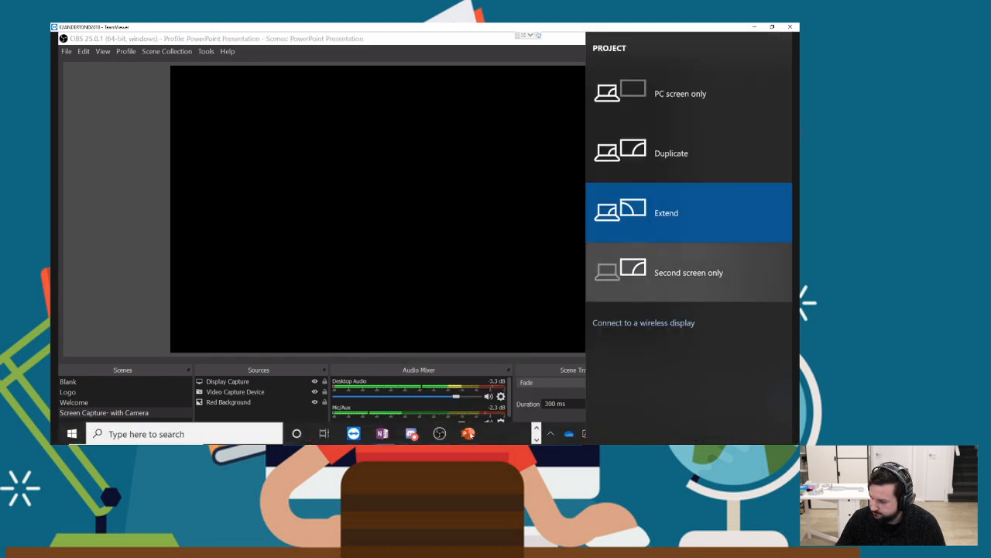
key("super+p")
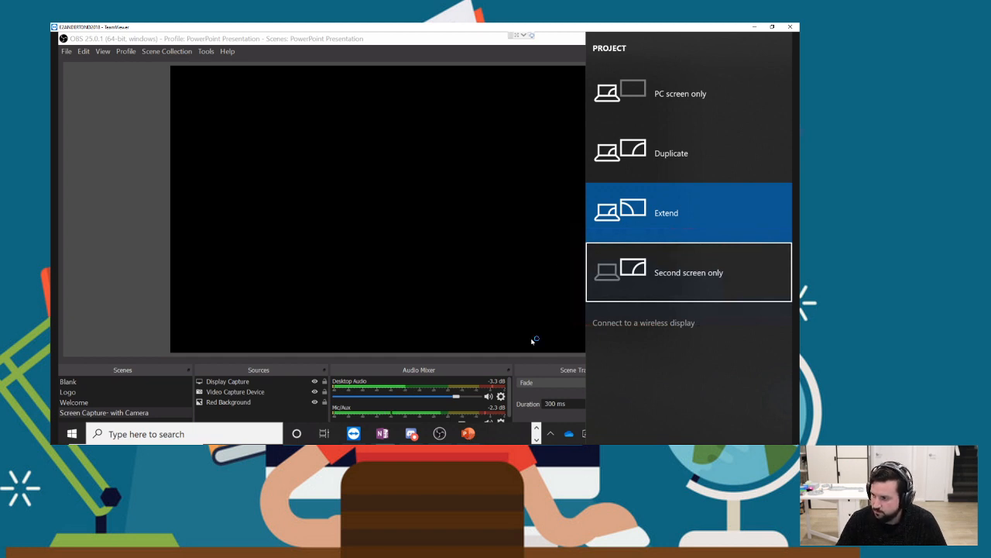
key("Return")
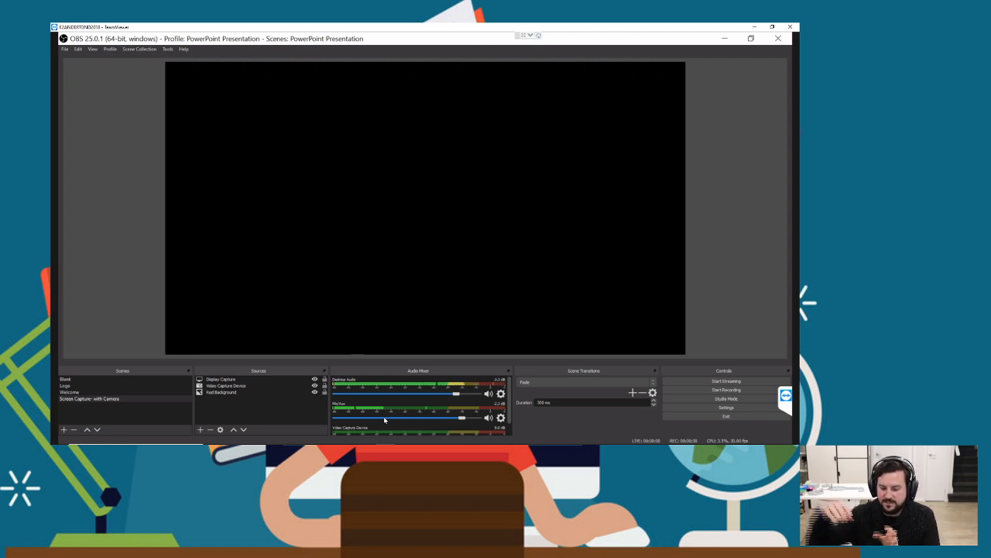
Switch to PowerPoint, start the Creating A Digital Classroom slide show, and minimize the editing window to return to OBS
mouse_move(424, 447)
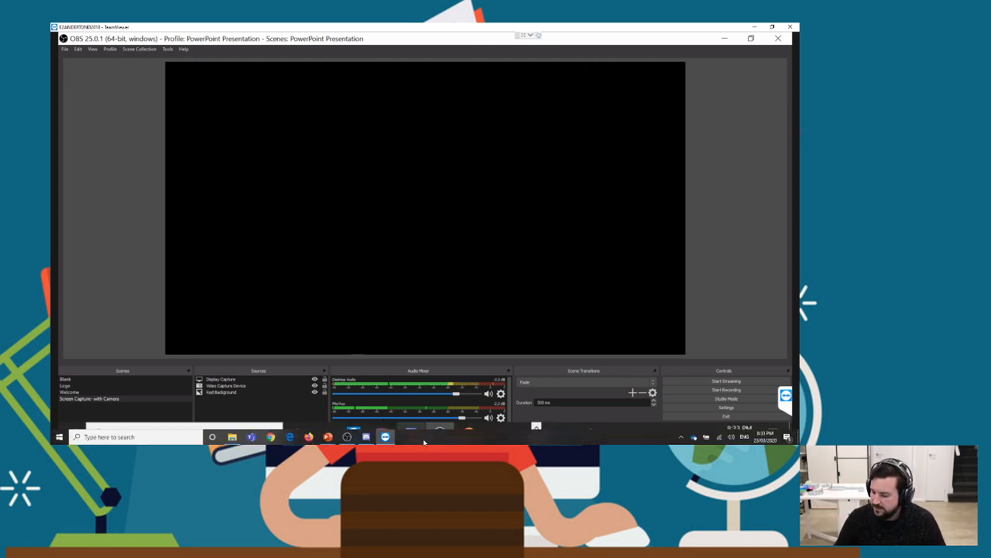
left_click(468, 433)
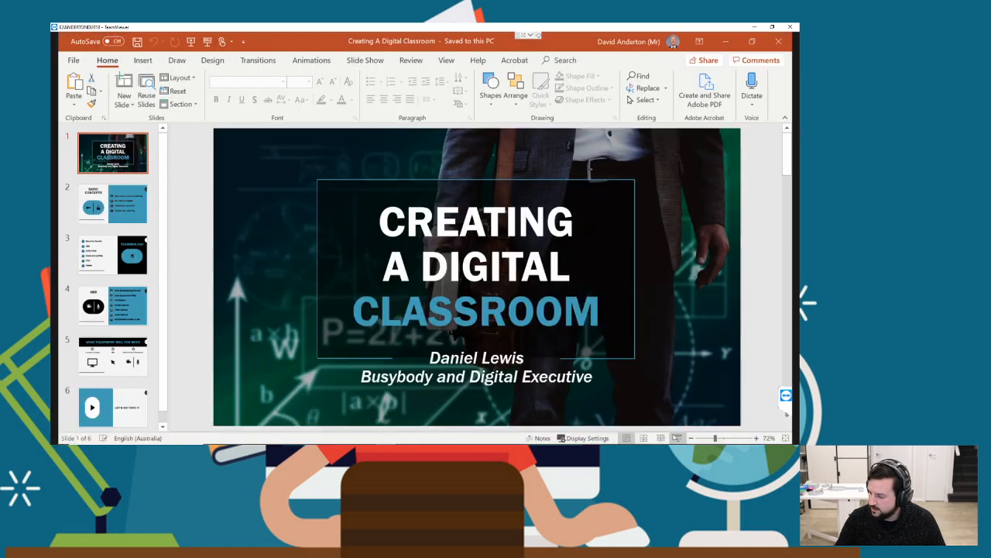
left_click(678, 439)
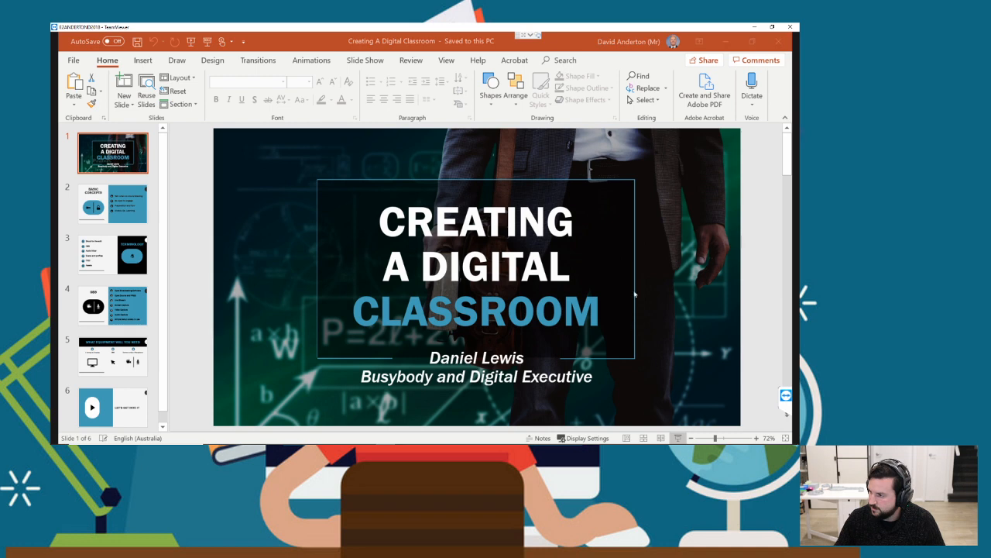
left_click(728, 42)
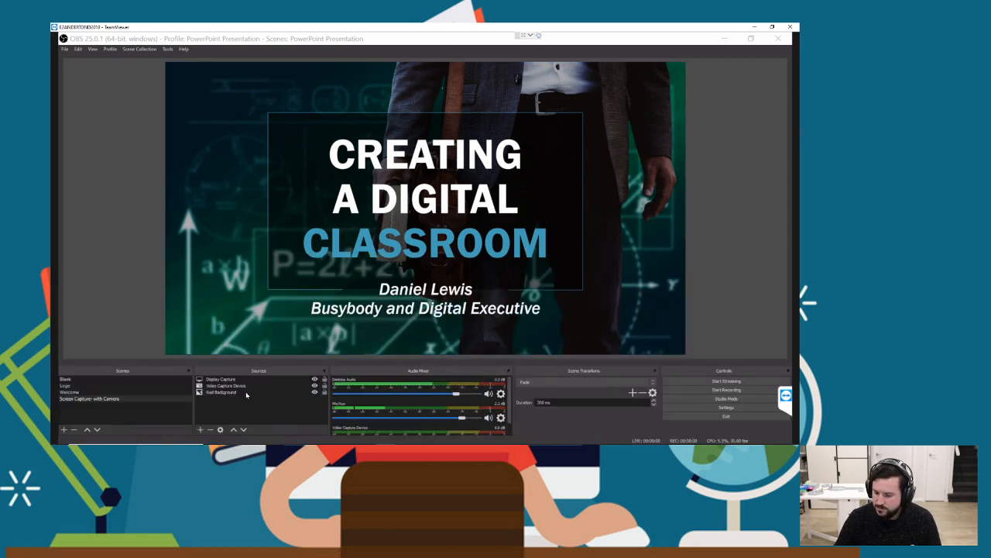
Shrink the Display Capture picture and place it in the canvas's lower left, leaving a red margin and the camera thumbnail uncovered
left_click(310, 385)
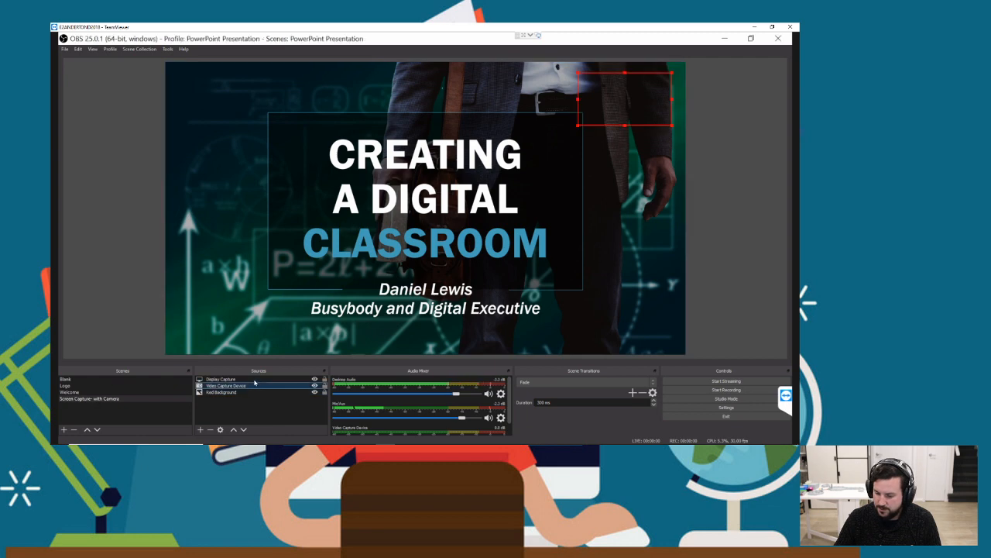
left_click(316, 380)
left_click(315, 380)
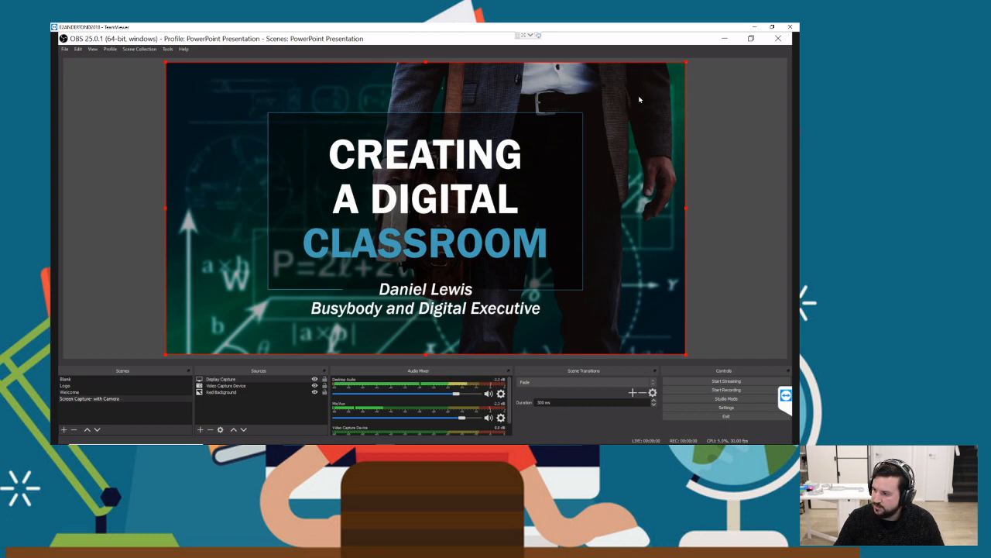
left_click_drag(639, 99, 565, 137)
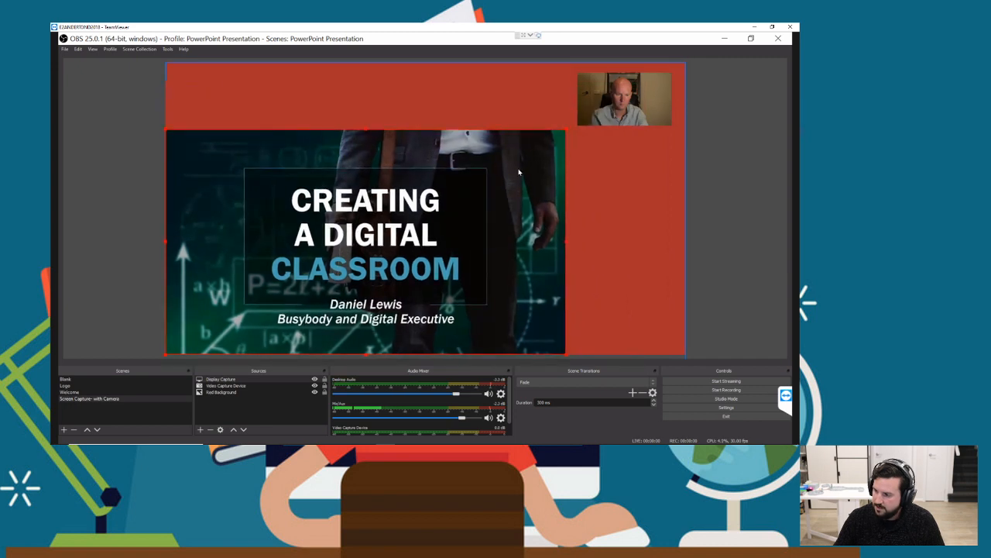
left_click_drag(521, 171, 531, 165)
left_click(716, 169)
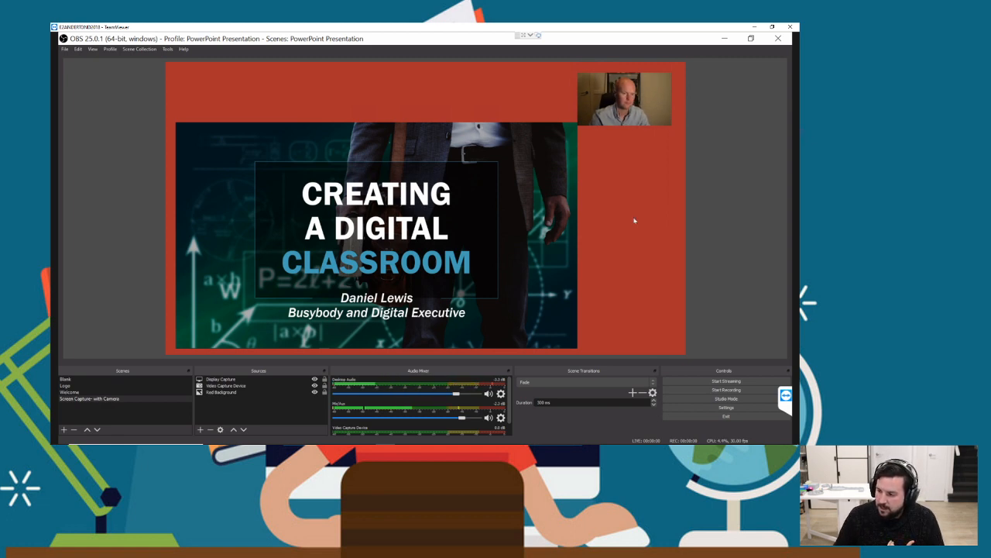
left_click(431, 258)
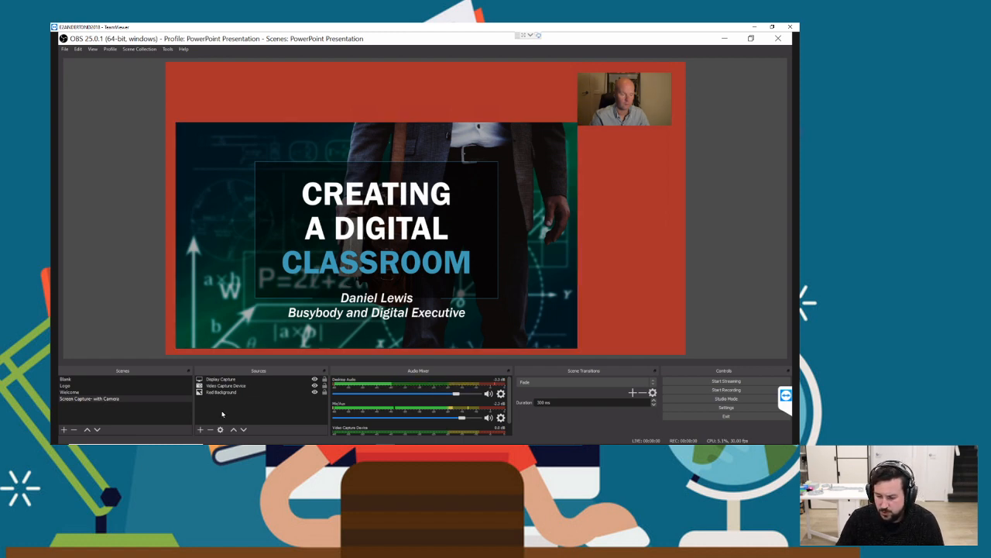
Add a Window Capture source for the Creating A Digital Classroom slide show and shrink it toward the canvas's lower left, uncovering the camera picture
left_click(200, 430)
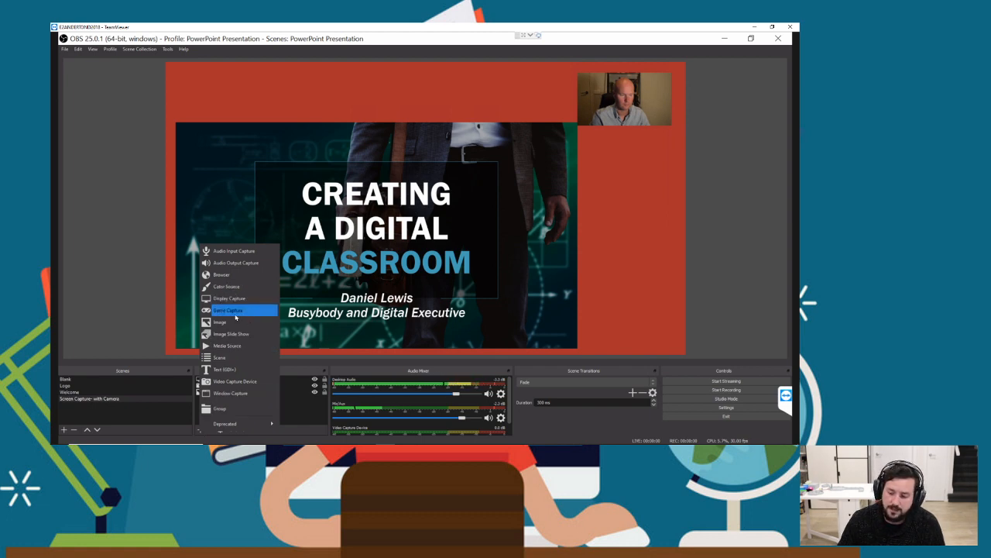
left_click(239, 394)
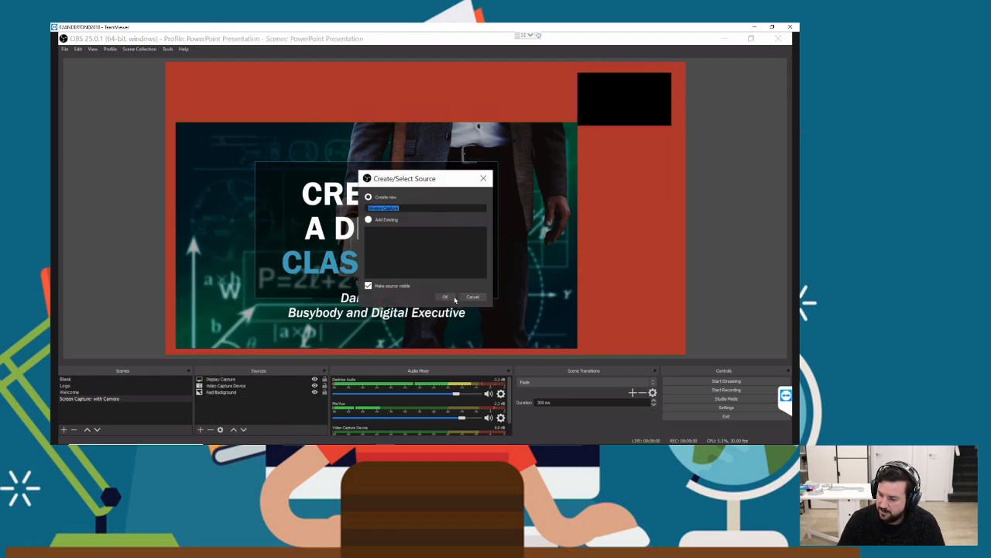
left_click(452, 299)
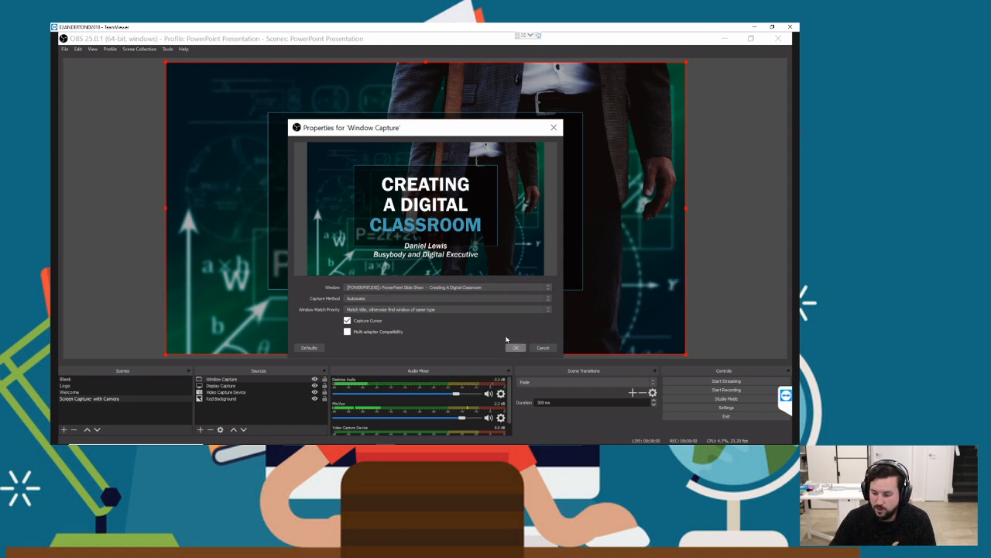
left_click(434, 287)
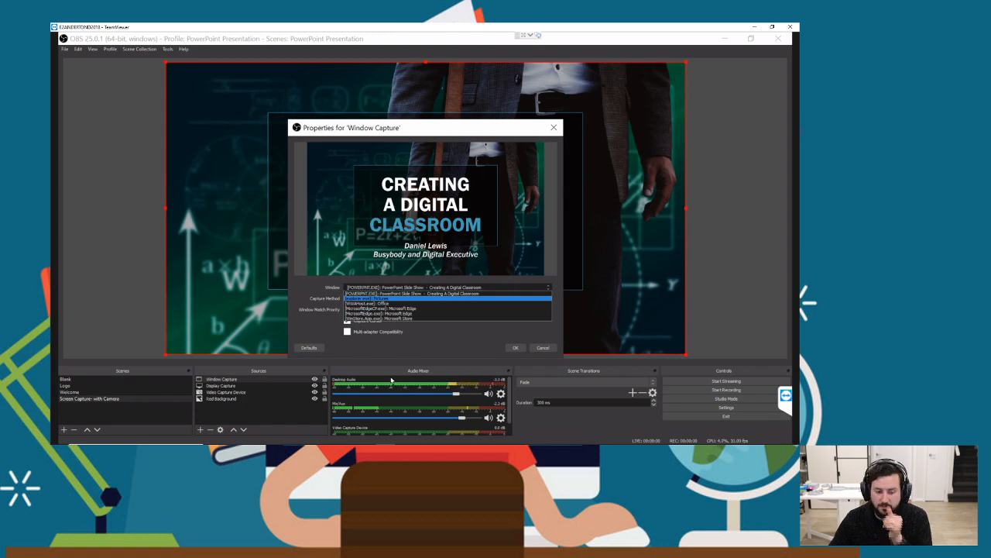
left_click(506, 349)
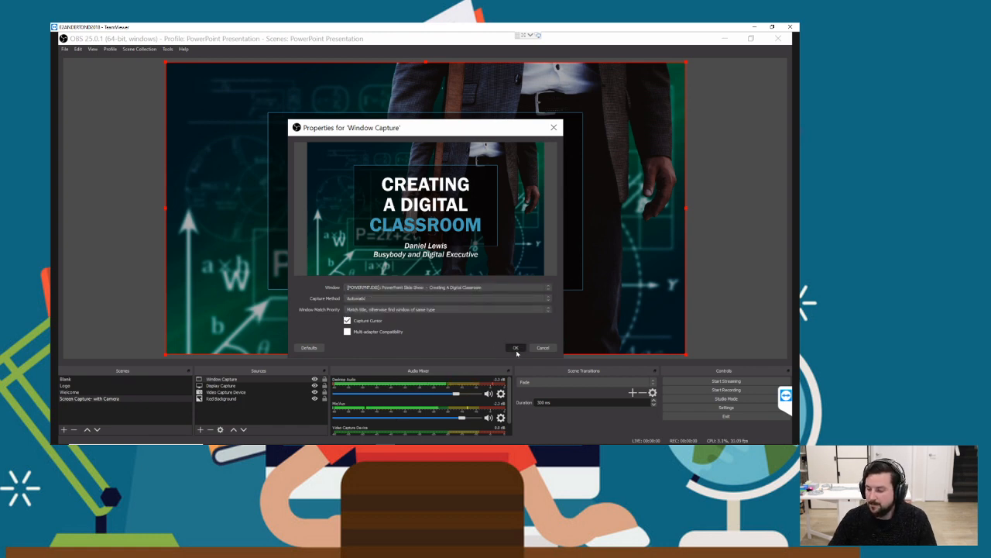
left_click(514, 347)
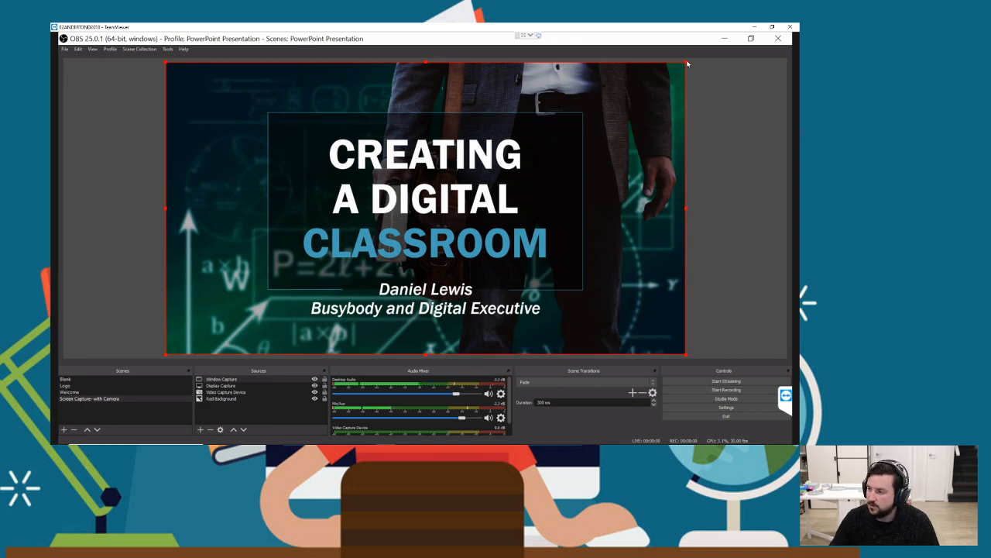
left_click_drag(627, 89, 560, 125)
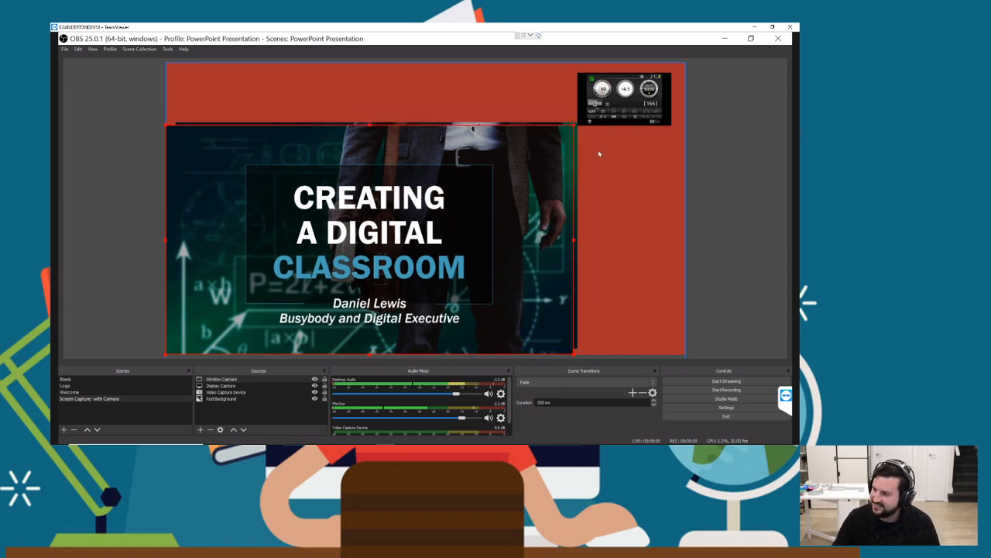
Switch the Video Capture Device to HP HD Camera, then enlarge its picture and fit it into the canvas's upper right corner
left_click(623, 107)
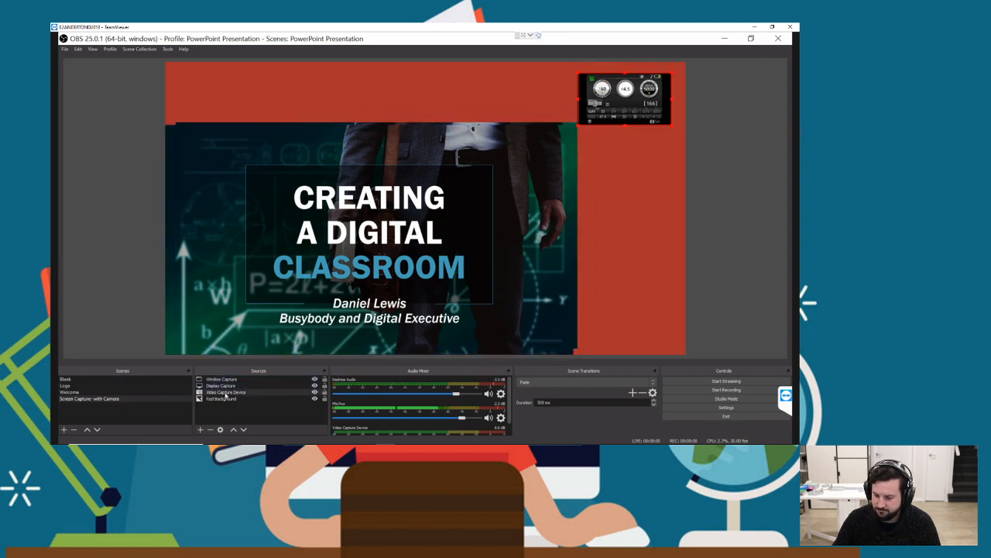
right_click(226, 394)
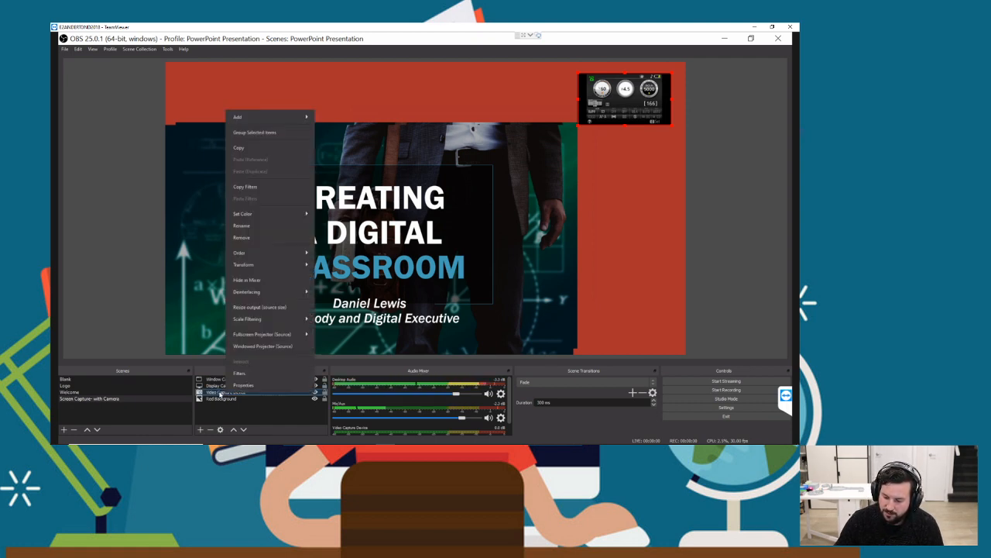
left_click(243, 385)
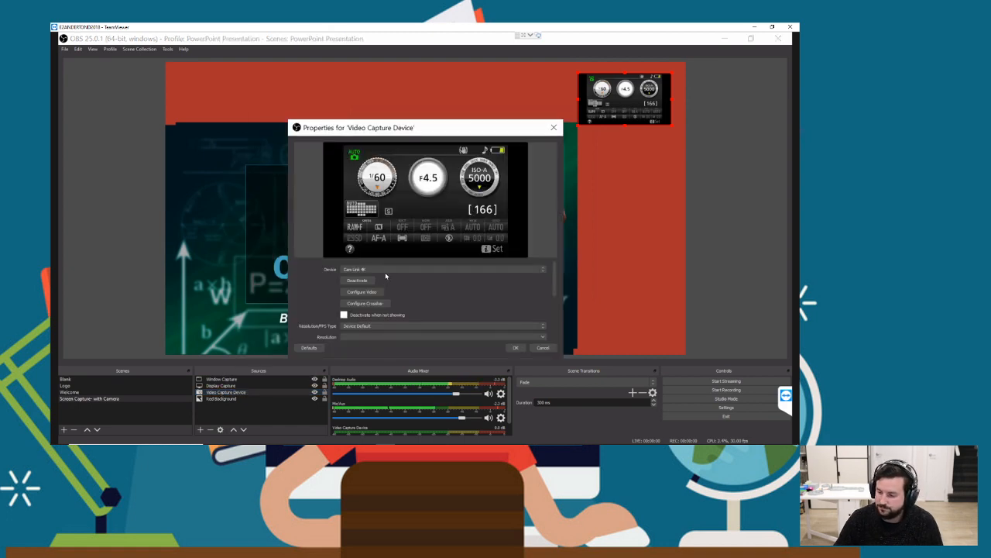
left_click(385, 270)
left_click(362, 278)
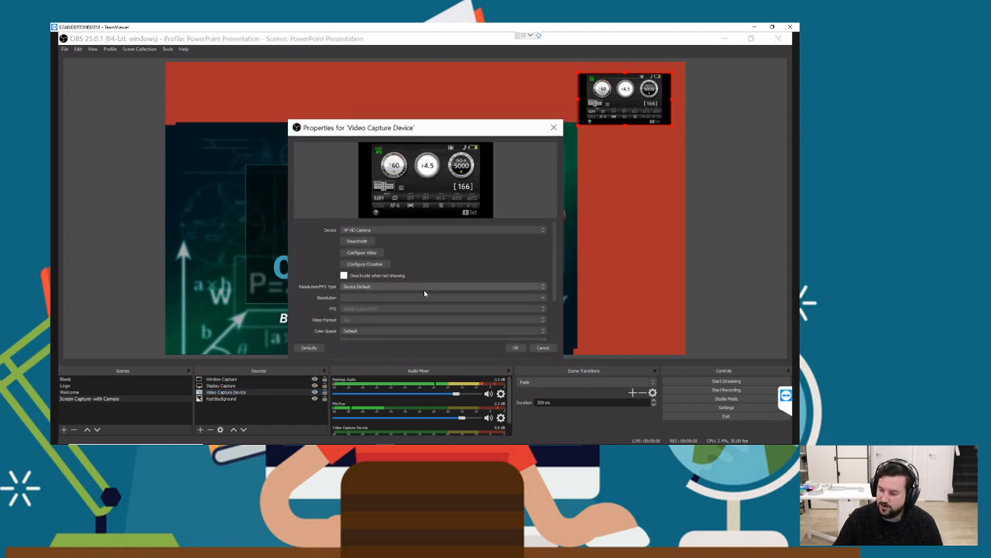
left_click(515, 347)
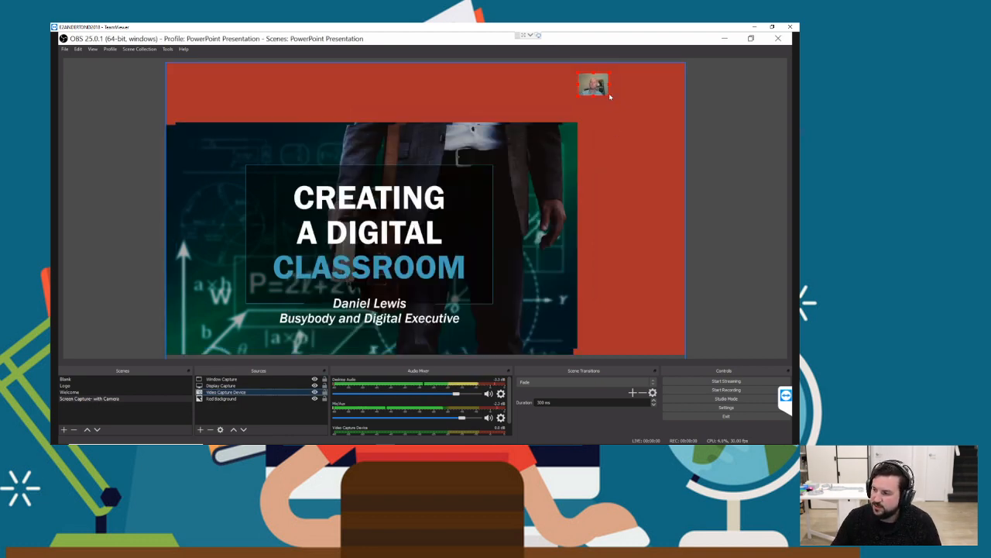
left_click_drag(609, 97, 679, 147)
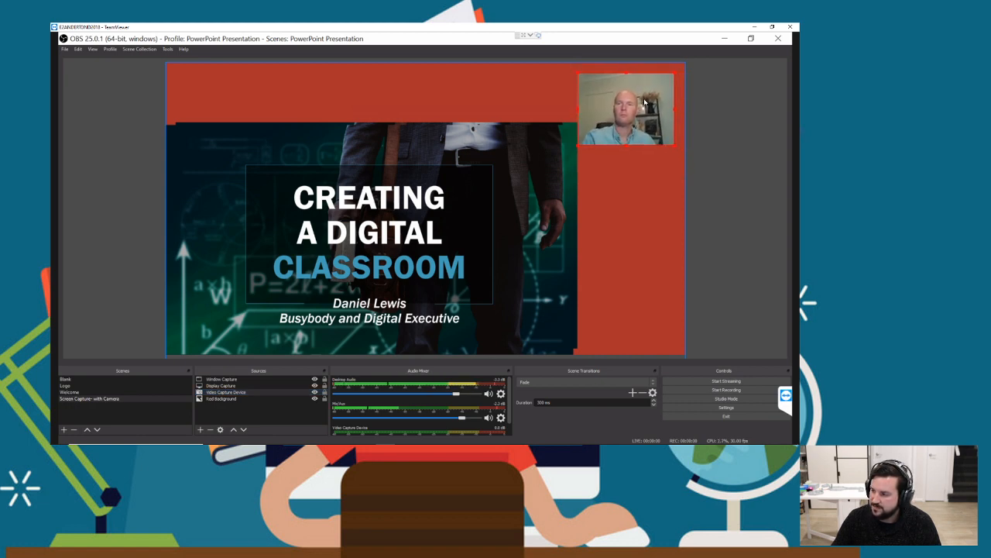
left_click_drag(610, 140, 610, 134)
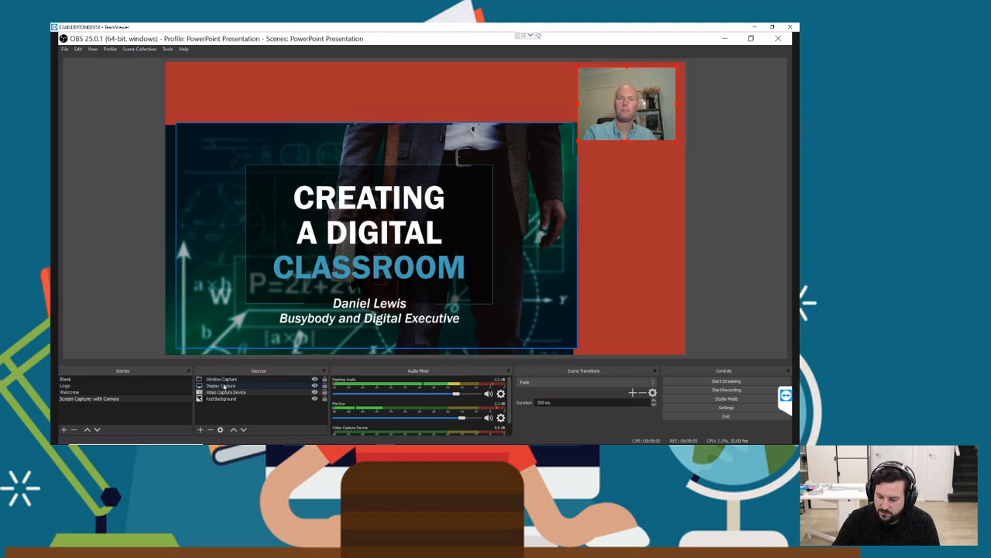
Remove the Display Capture source from the Screen Capture- with Camera scene
left_click(223, 385)
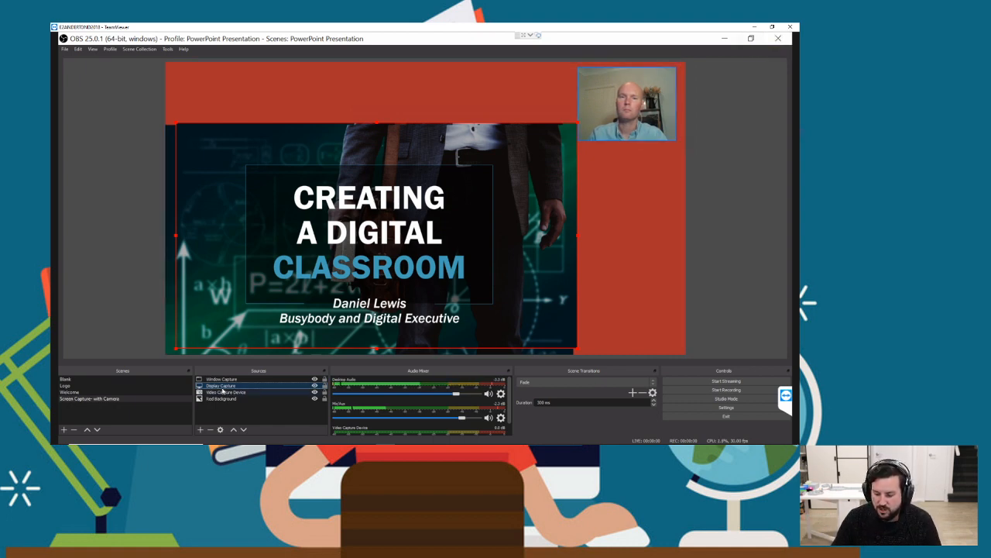
left_click(211, 429)
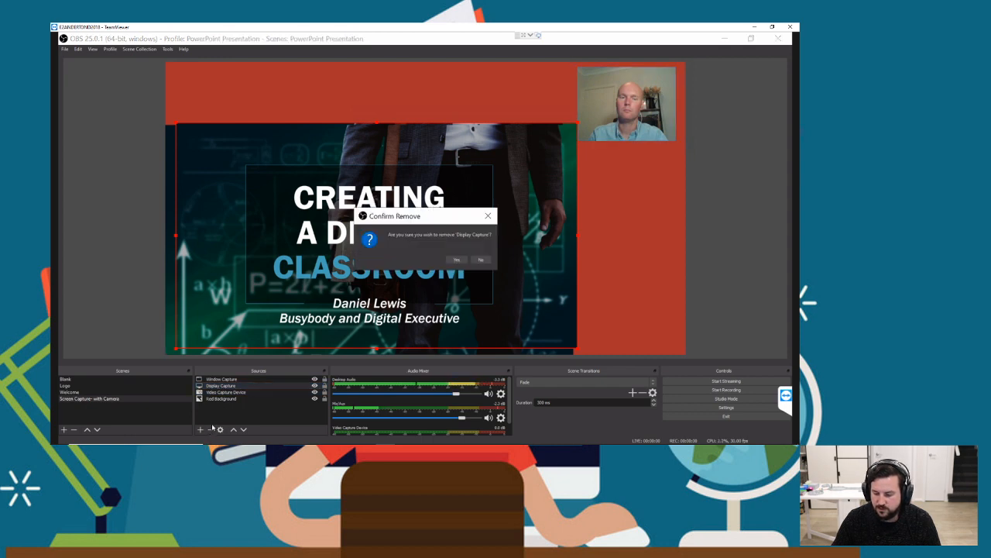
left_click(456, 260)
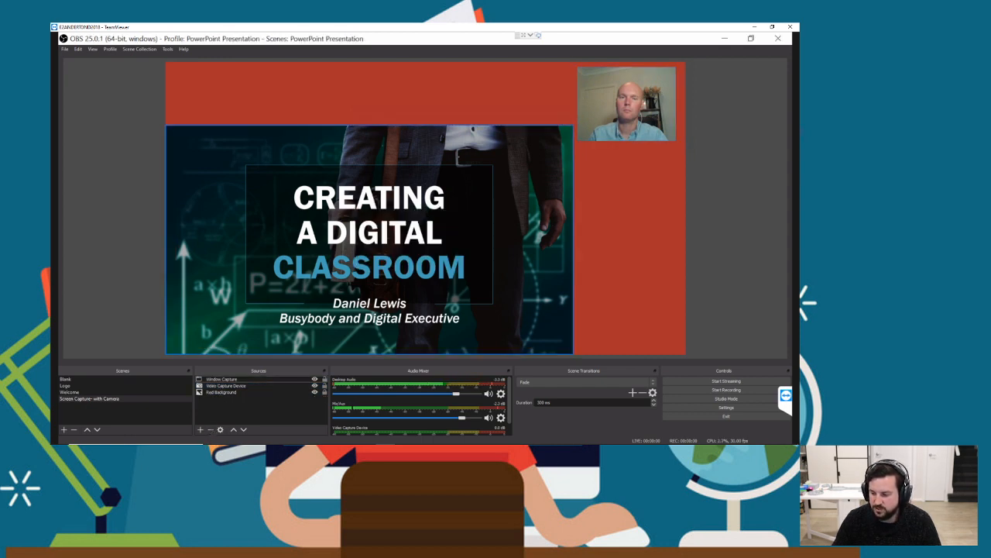
Move the Window Capture picture slightly up and right so a thin red margin surrounds it at the canvas's lower left
left_click(226, 379)
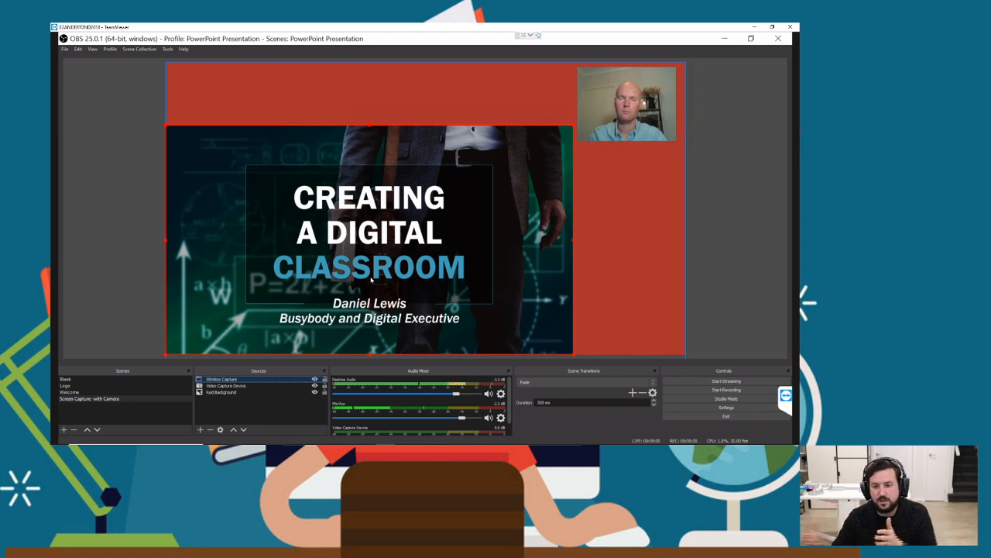
left_click(403, 226)
left_click_drag(406, 223, 410, 220)
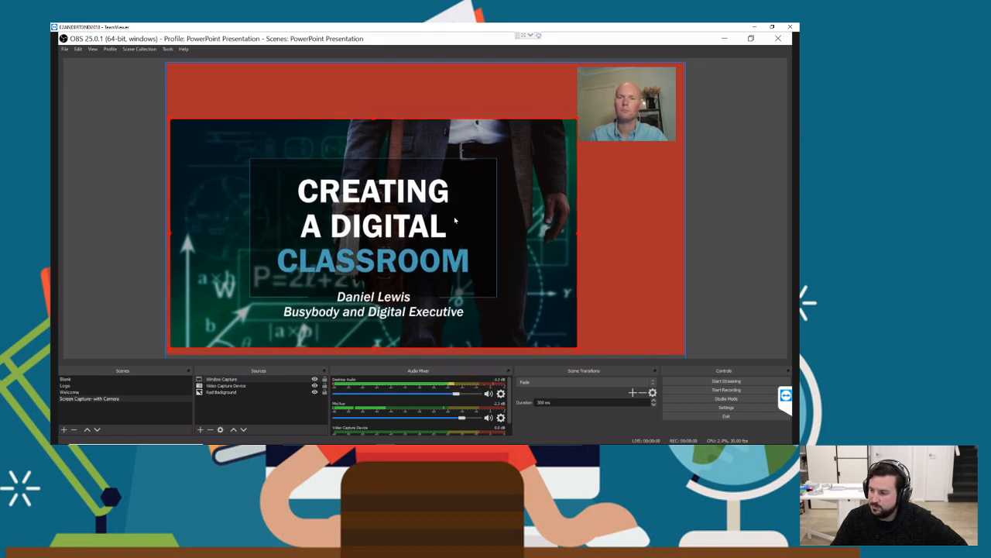
left_click(705, 227)
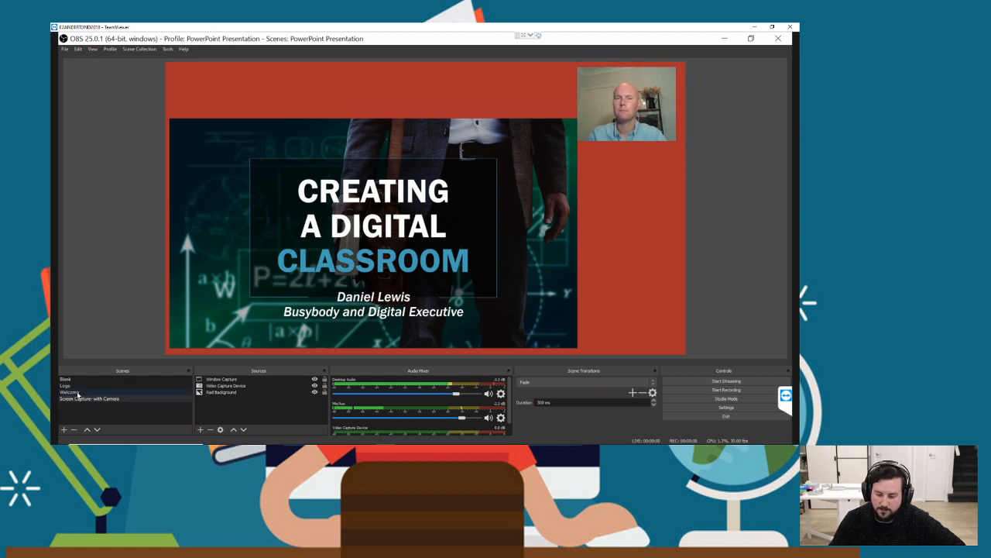
In the Welcome scene, enlarge the camera picture to nearly the full canvas height and shift it slightly toward the centre
left_click(77, 393)
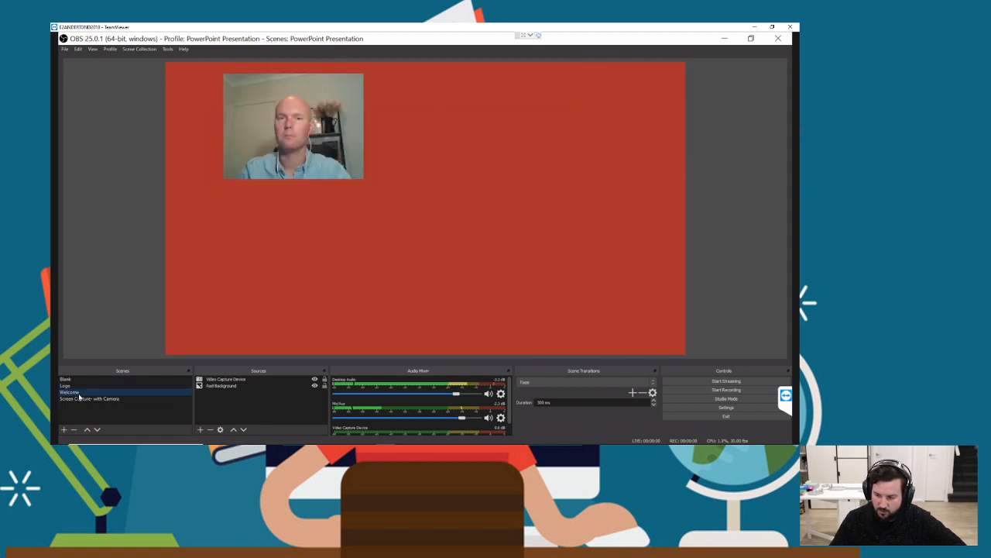
left_click(312, 166)
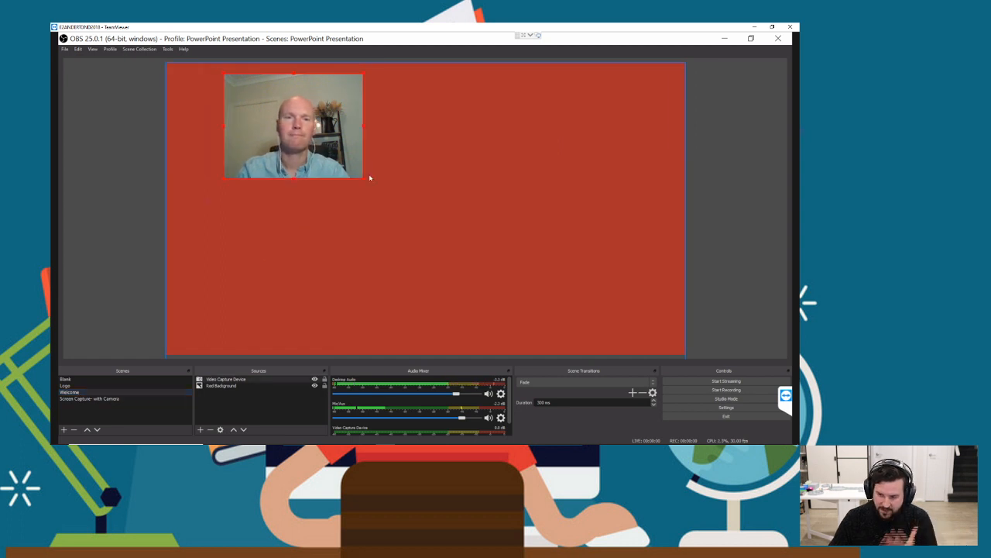
left_click_drag(365, 181, 581, 353)
left_click_drag(506, 242, 512, 241)
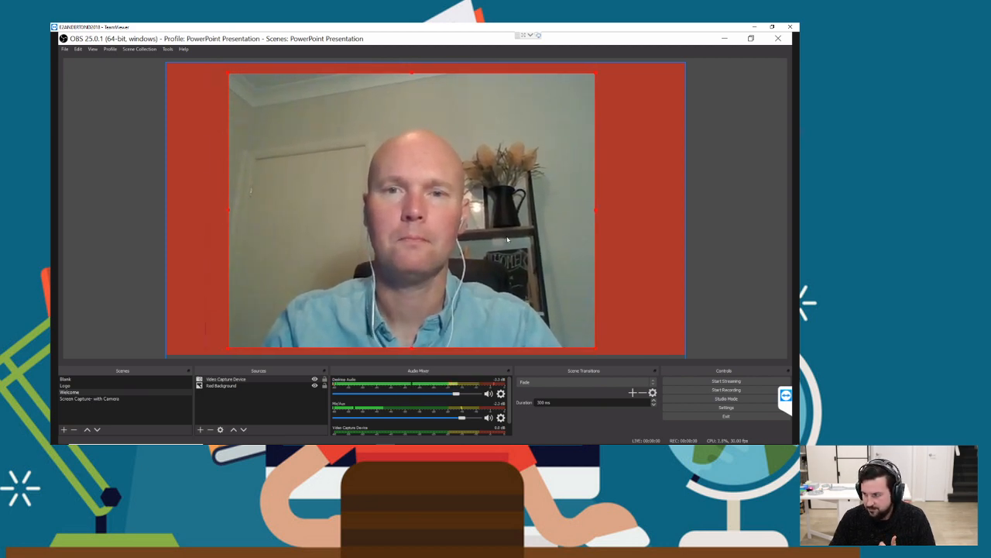
left_click(774, 229)
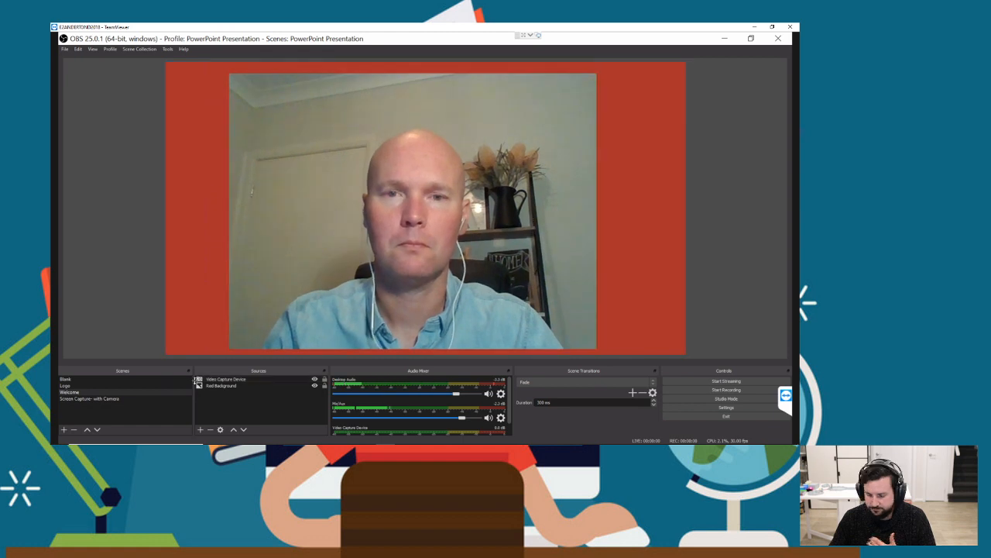
Duplicate the Screen Capture- with Camera scene under the name "Screen Capture- without Camera"
left_click(110, 399)
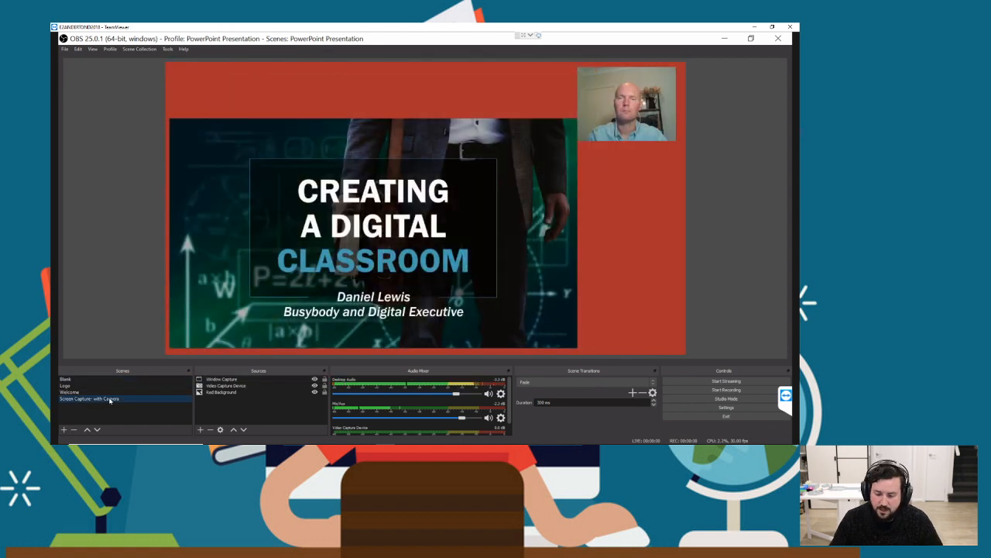
right_click(110, 400)
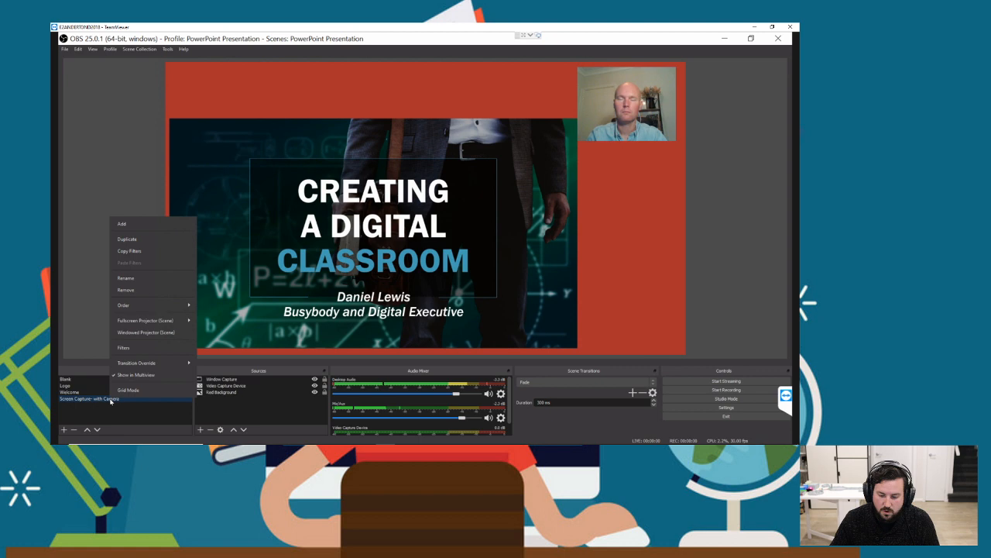
left_click(128, 238)
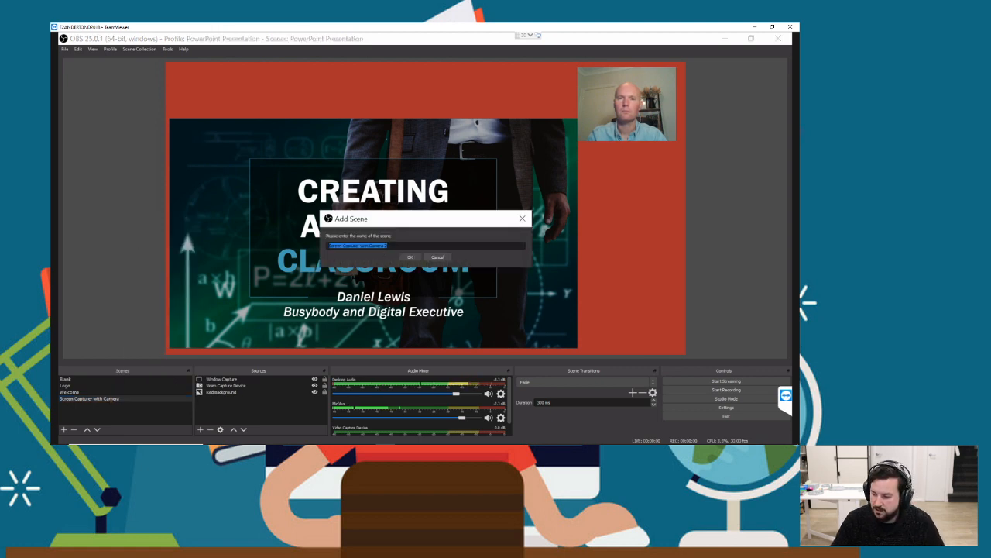
left_click(396, 246)
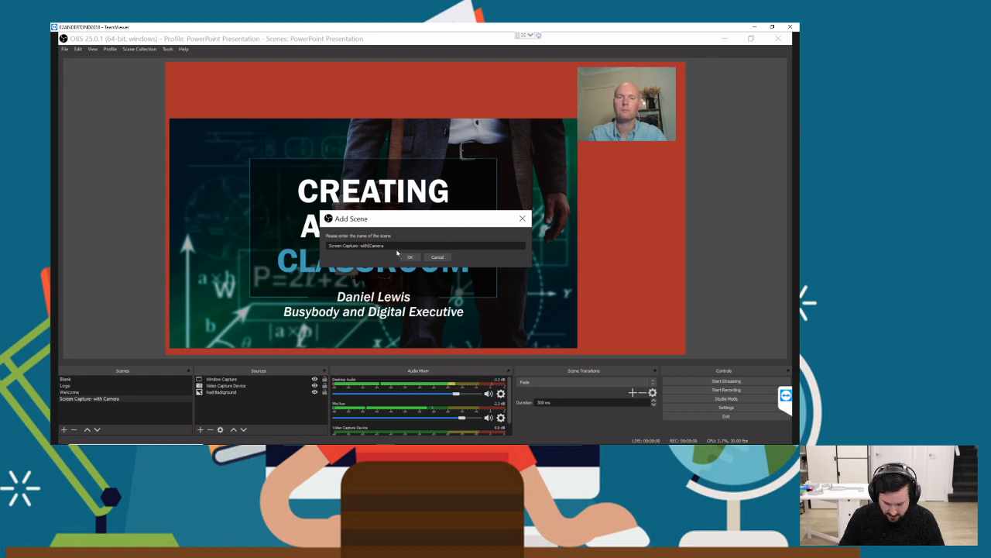
type("out")
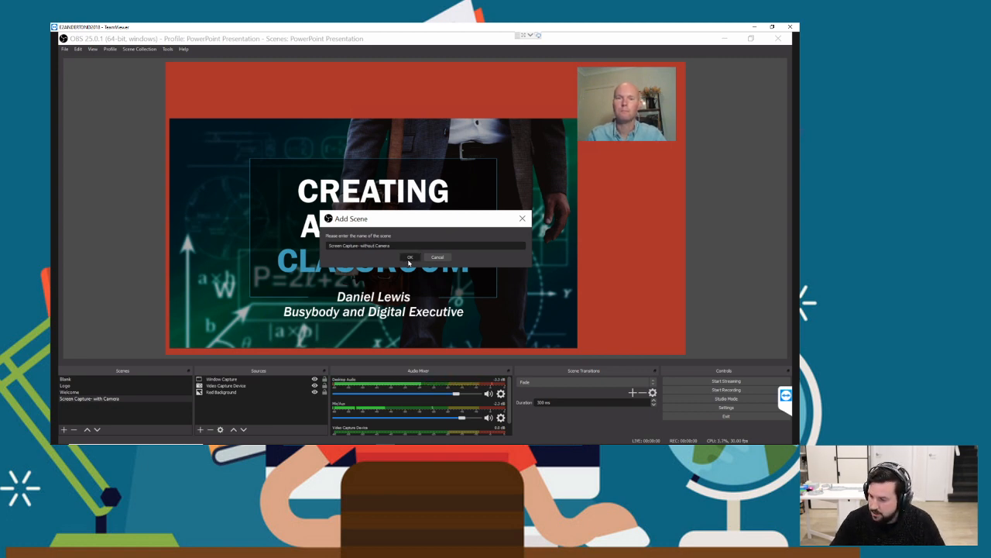
left_click(409, 257)
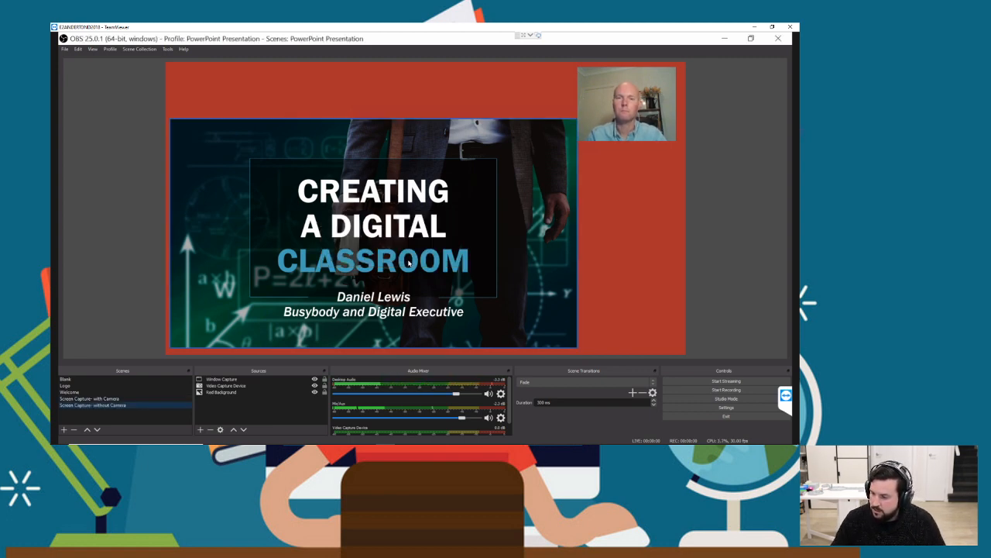
Remove the Video Capture Device source from the Screen Capture- without Camera scene
left_click(122, 399)
left_click(123, 405)
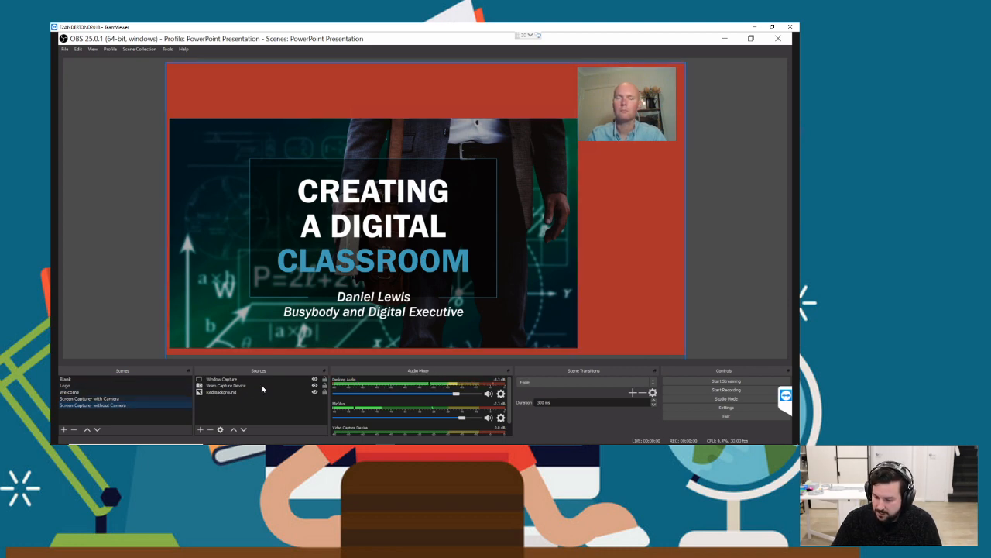
left_click(306, 385)
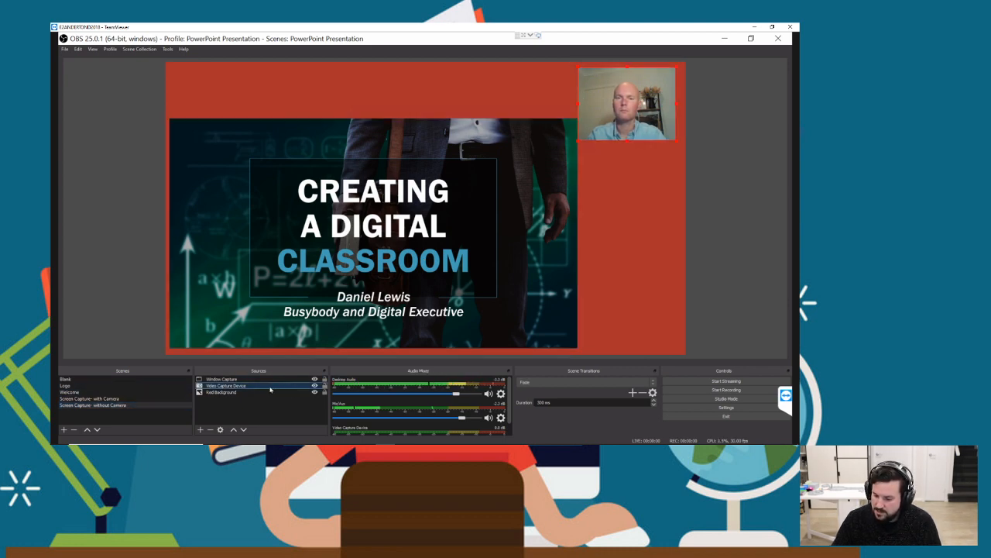
left_click(315, 385)
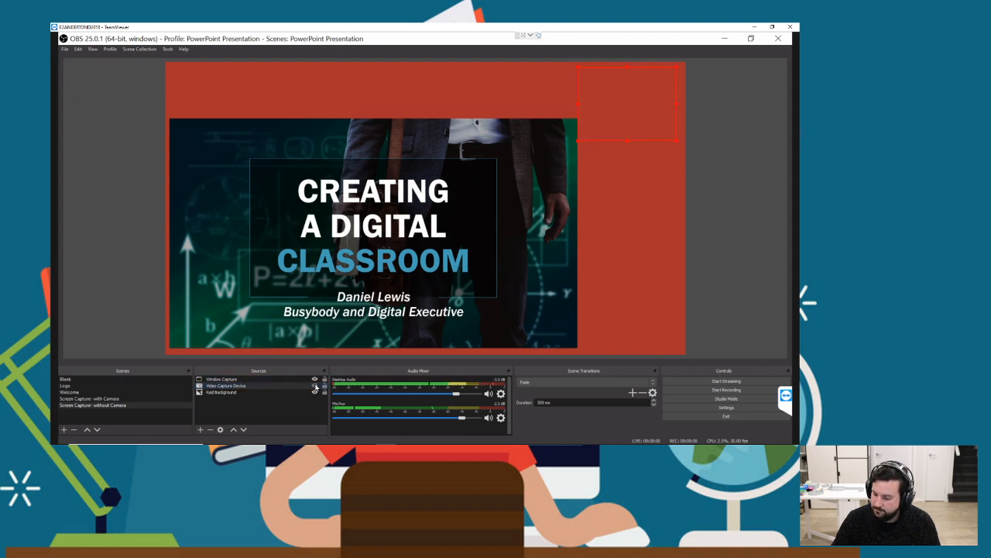
left_click(315, 385)
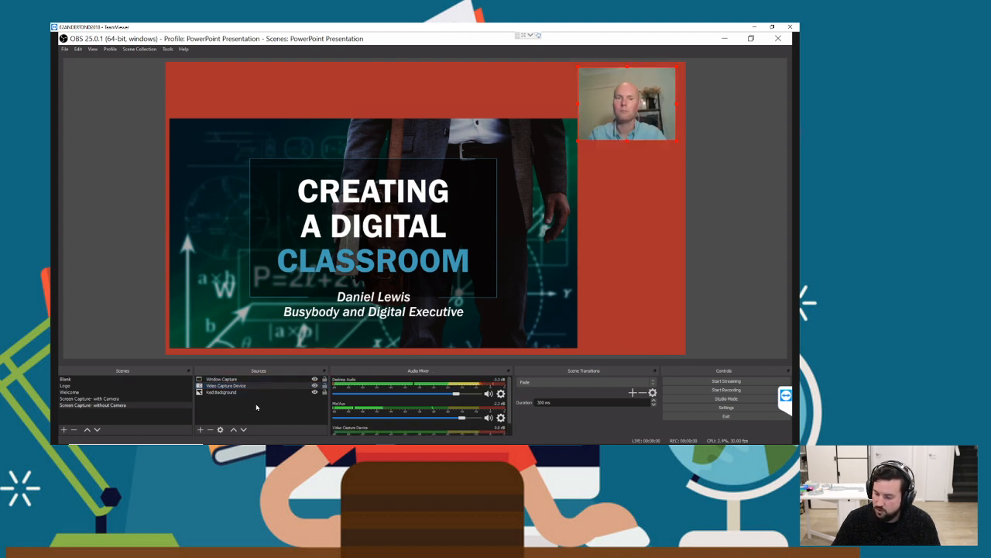
left_click(210, 429)
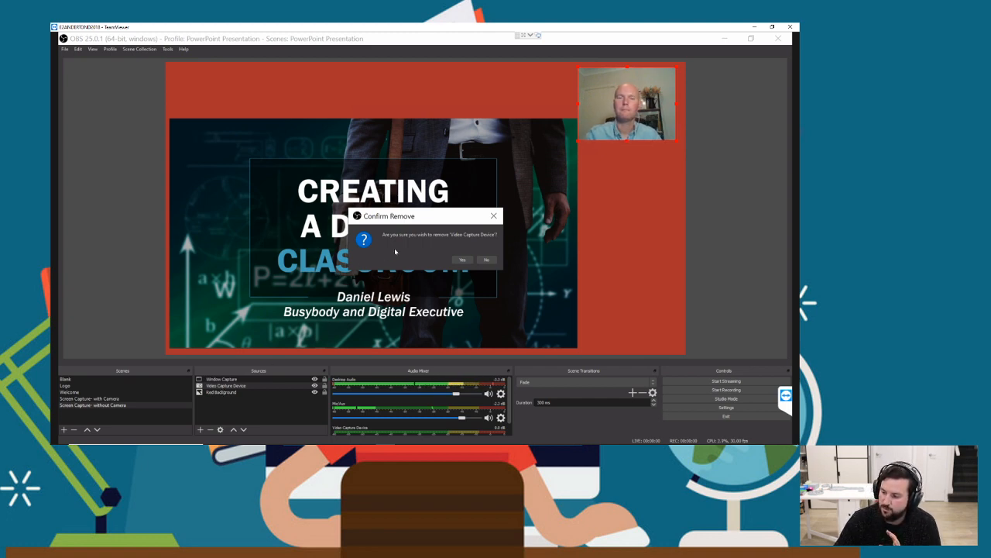
left_click(461, 260)
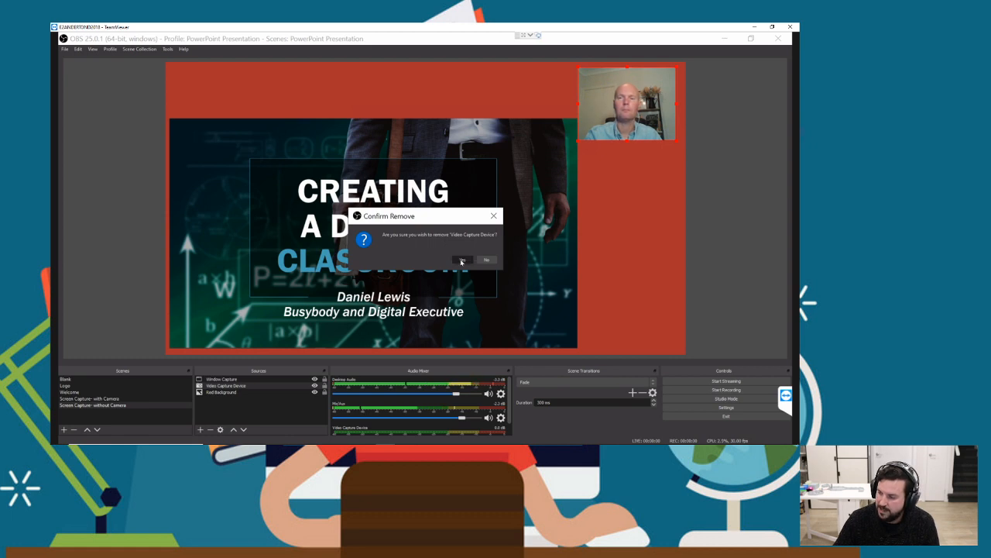
In the Screen Capture- without Camera scene, move the slide picture to the canvas's horizontal centre, just below its upper edge
left_click(106, 398)
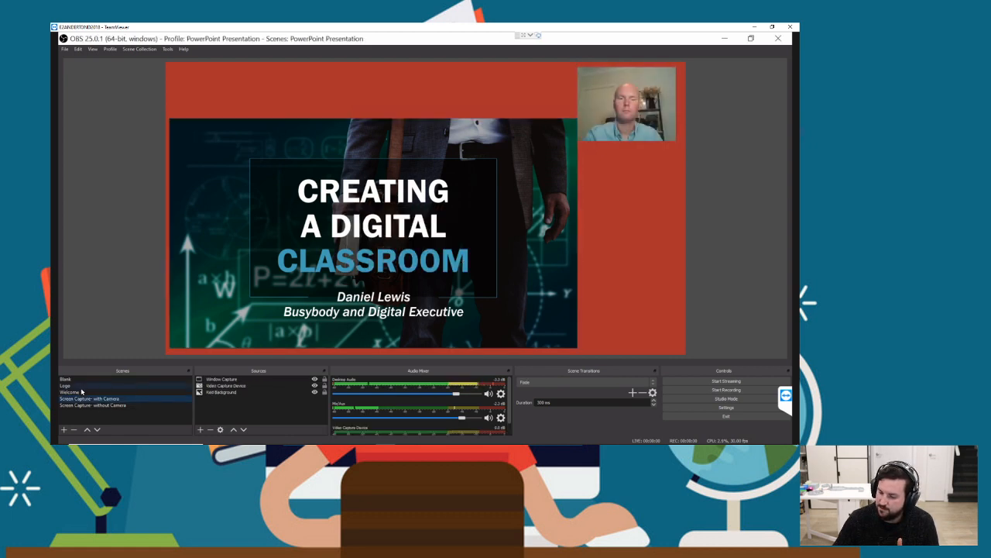
left_click(85, 393)
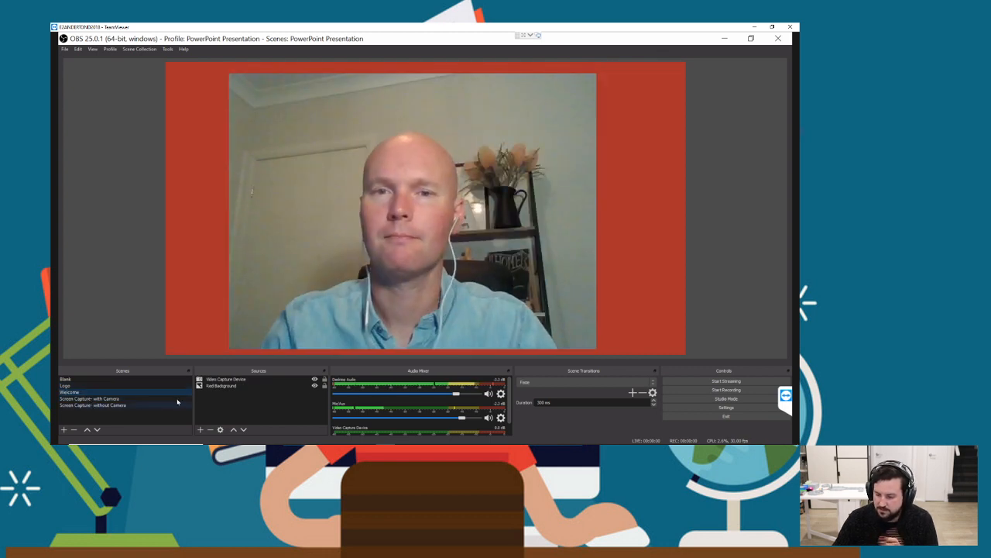
left_click(177, 402)
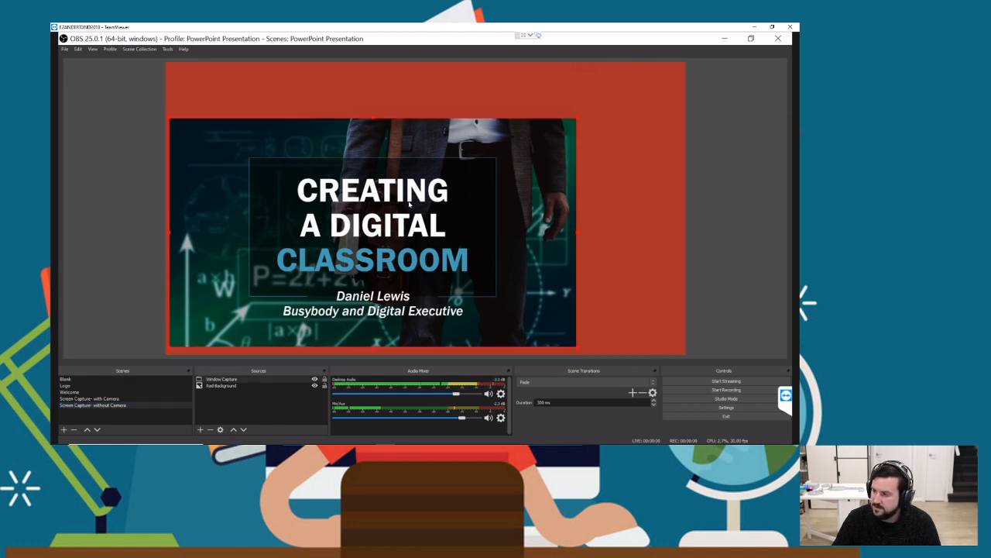
left_click_drag(393, 219, 412, 179)
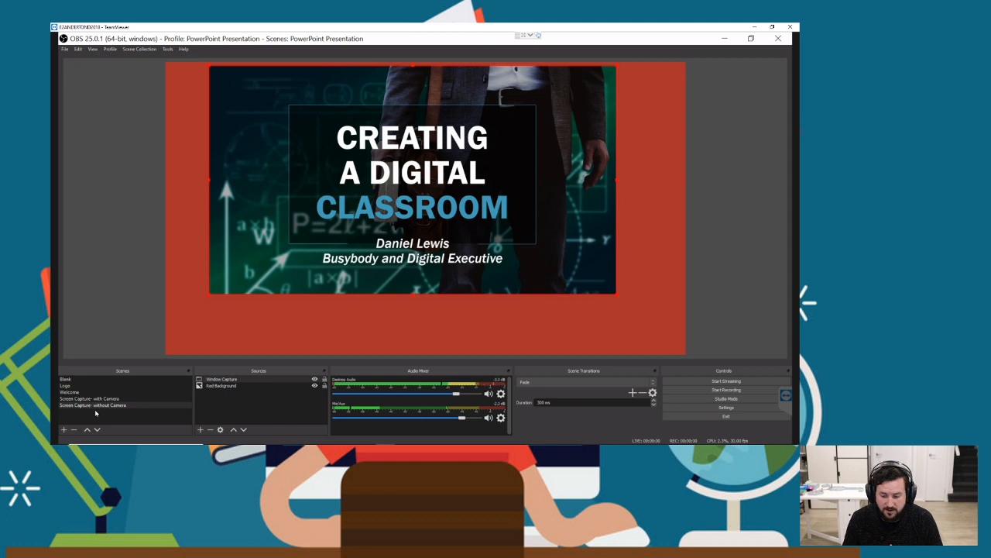
Add an image source named "logo" to the Screen Capture- with Camera scene, using the picture Rebel_53421401_hi-res
left_click(98, 399)
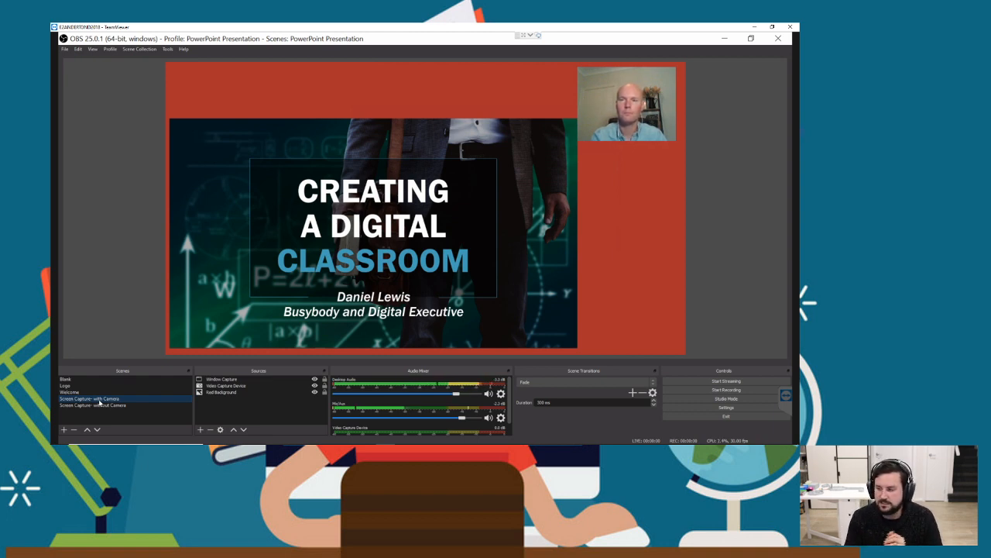
left_click(202, 431)
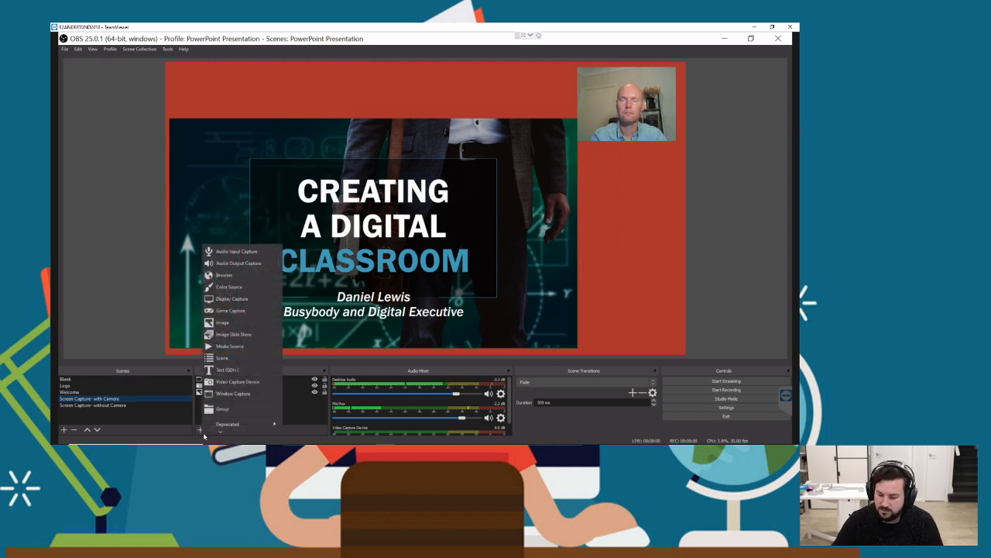
left_click(225, 323)
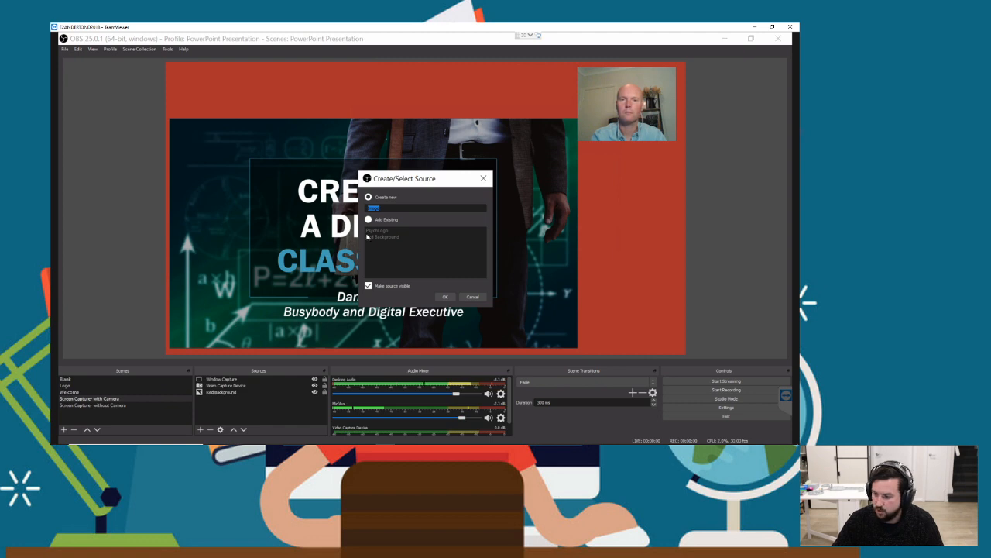
type("logo")
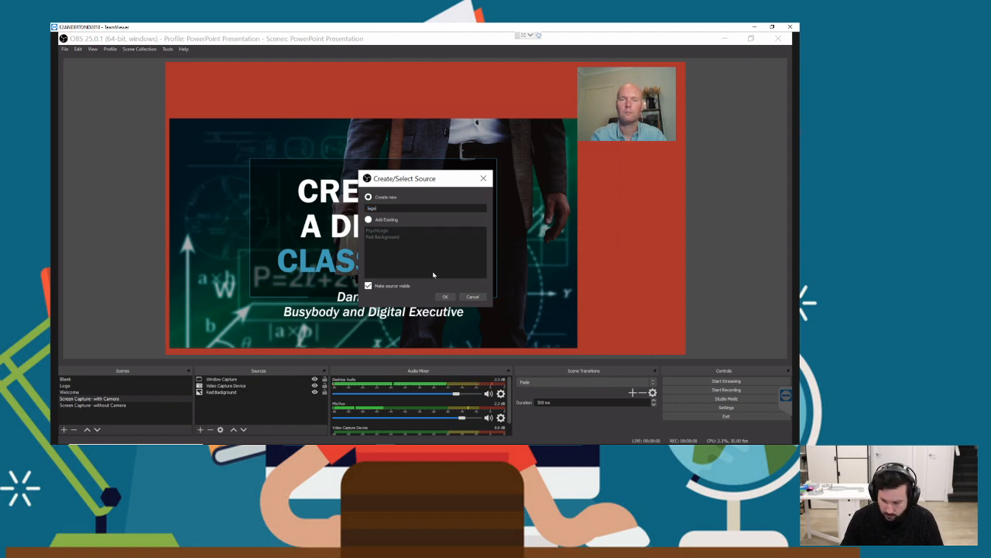
left_click(445, 297)
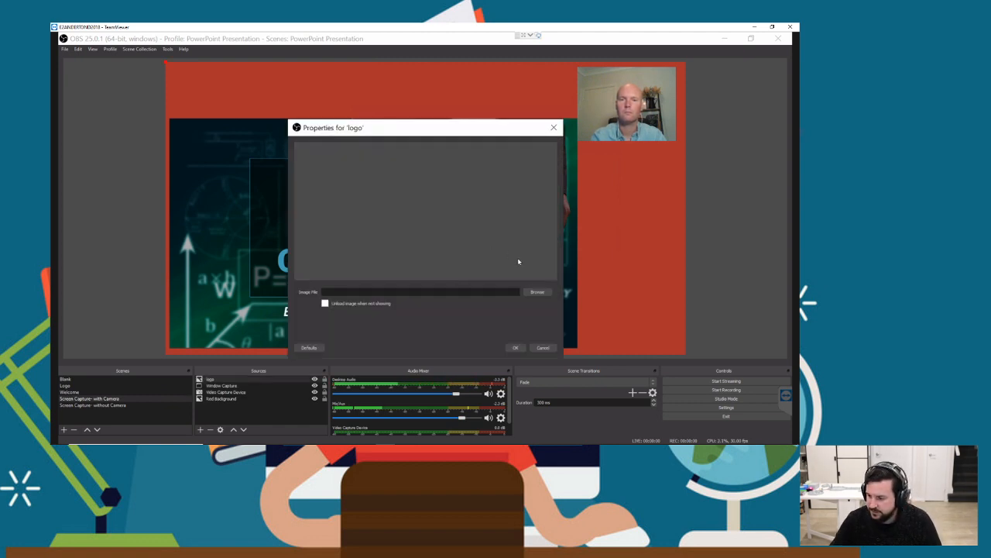
left_click(537, 292)
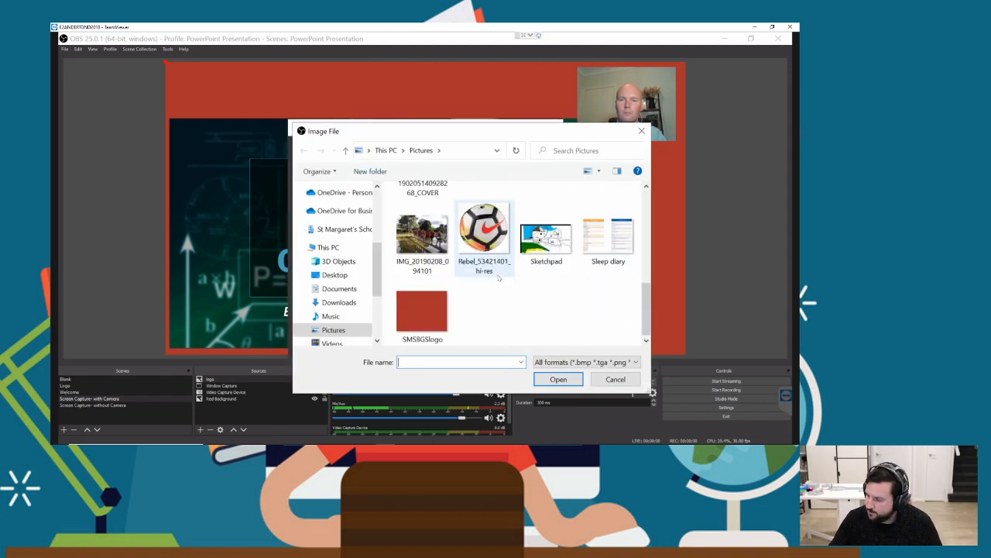
left_click(491, 241)
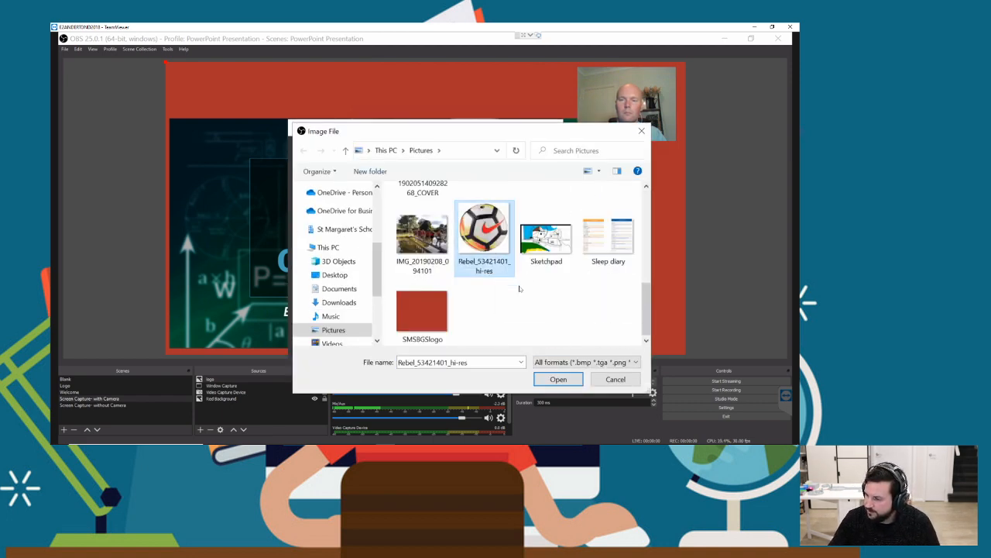
left_click(558, 379)
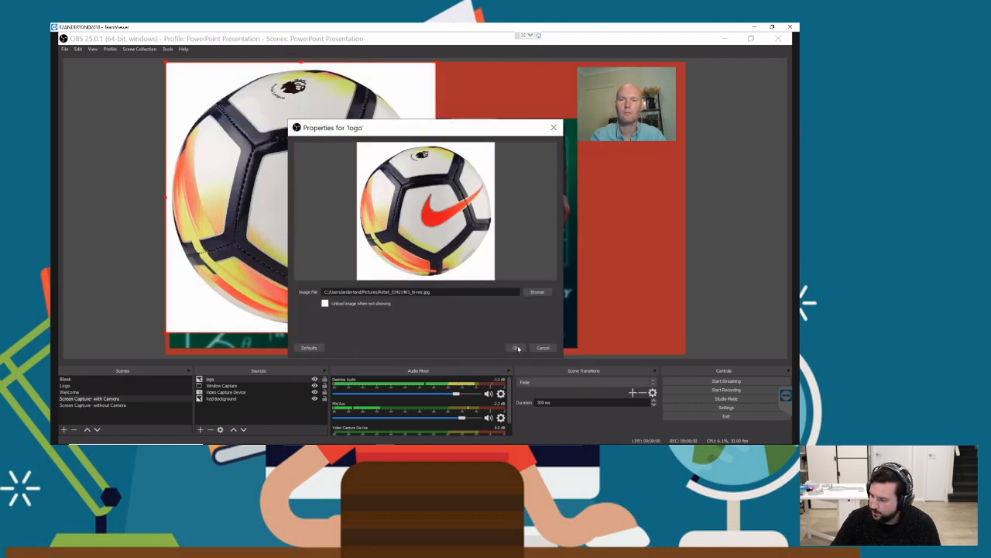
left_click(517, 348)
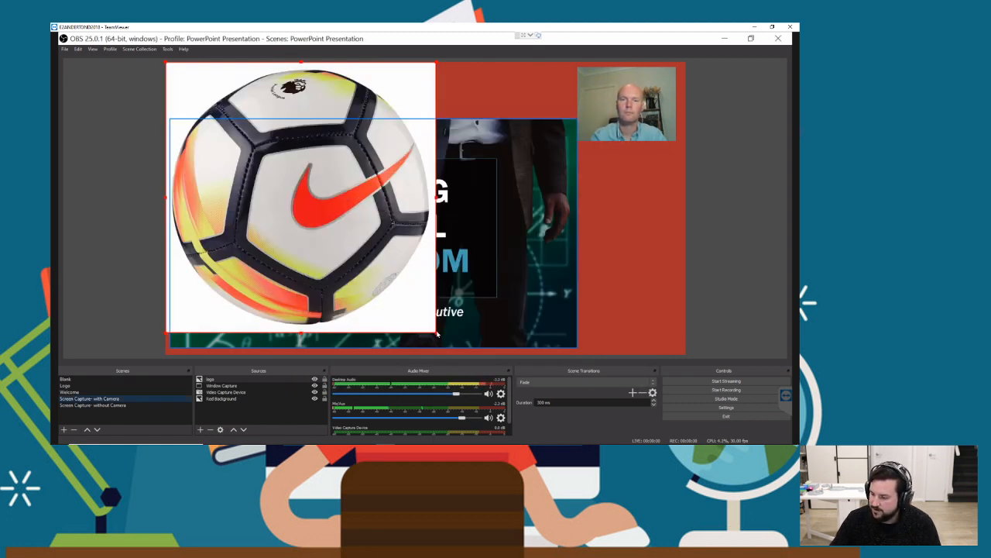
Shrink the ball logo to slightly narrower than the camera picture and place it below the camera at the canvas's lower right
left_click_drag(438, 334, 297, 194)
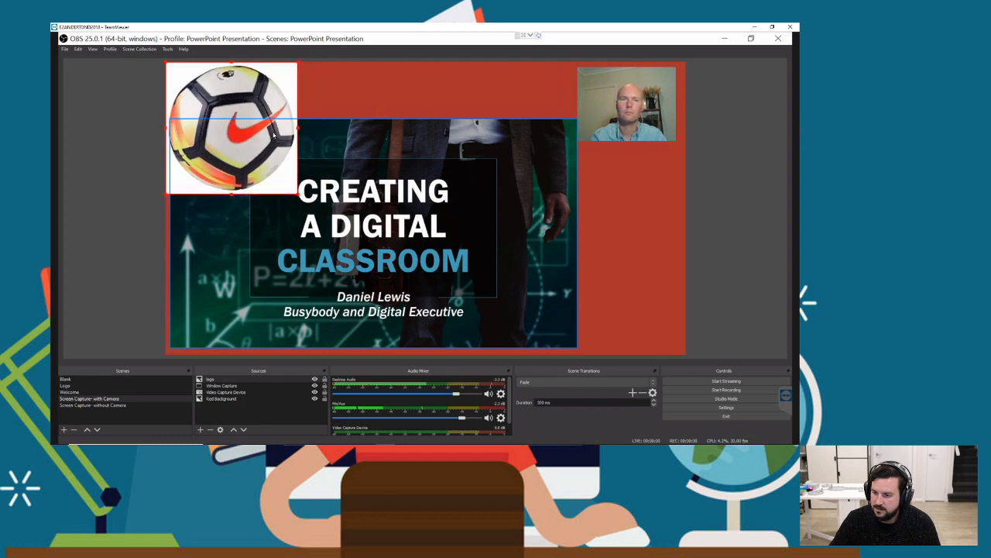
left_click_drag(273, 134, 248, 121)
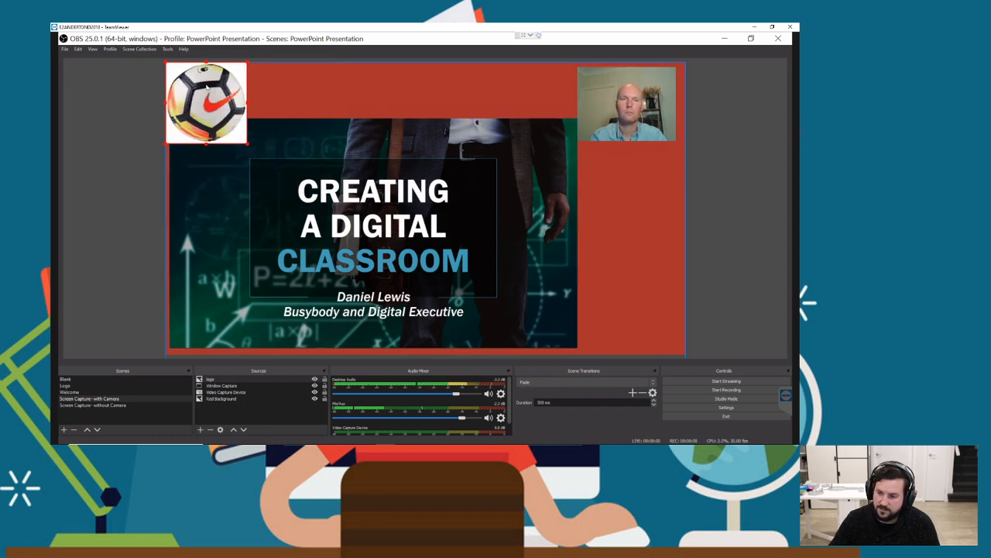
left_click_drag(207, 88, 628, 288)
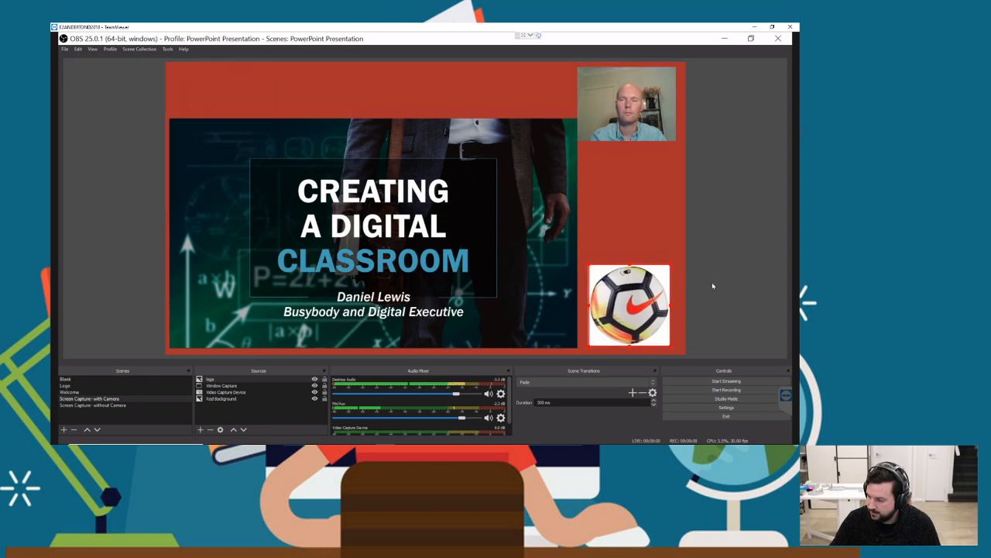
left_click(713, 284)
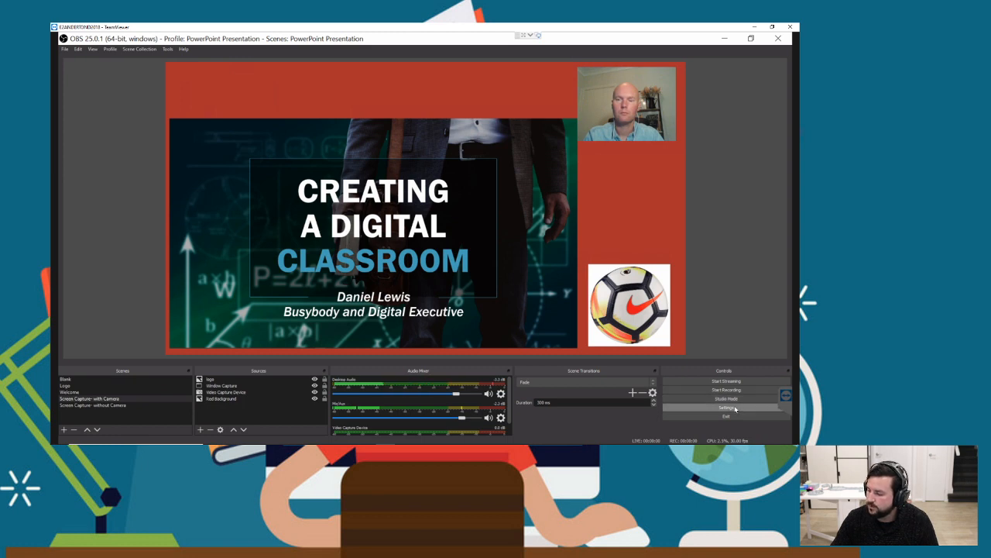
In the hotkey settings, assign F1 to both Start Streaming and Stop Streaming
left_click(736, 409)
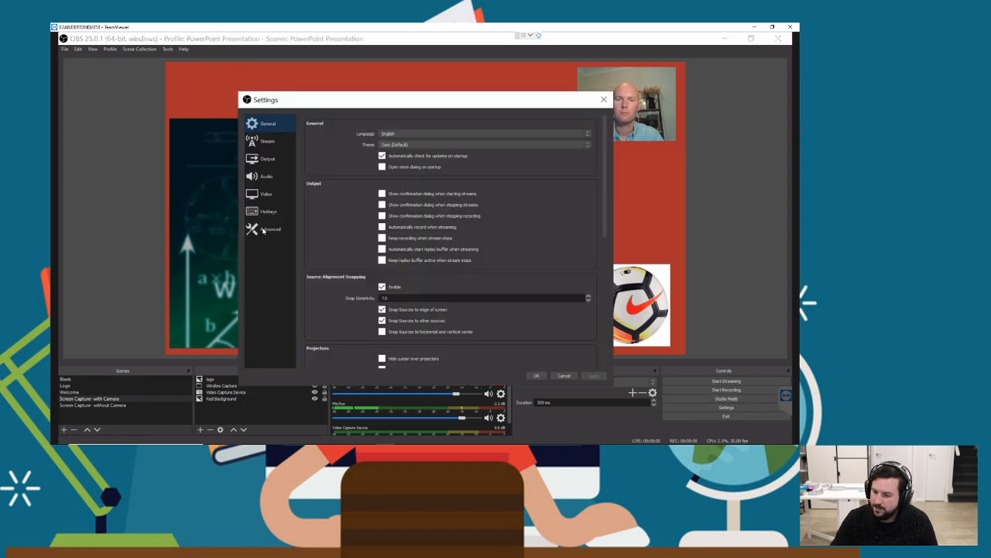
left_click(267, 212)
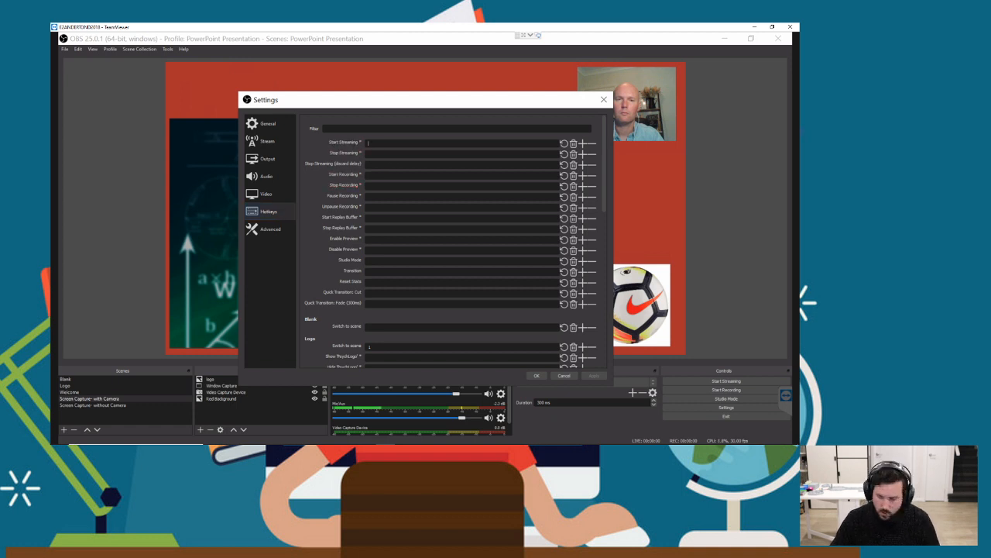
left_click(372, 143)
key("F1")
left_click(371, 154)
key("F1")
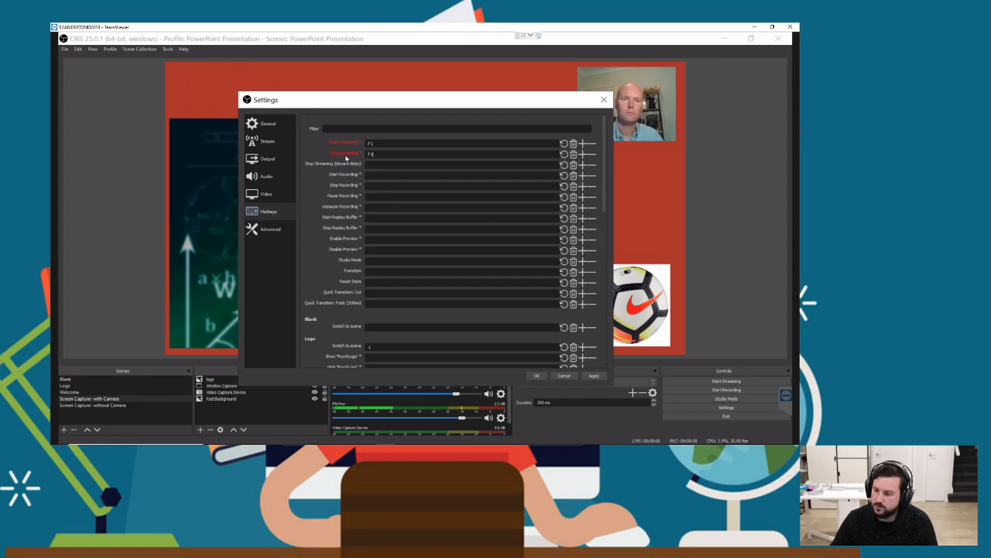
mouse_move(346, 158)
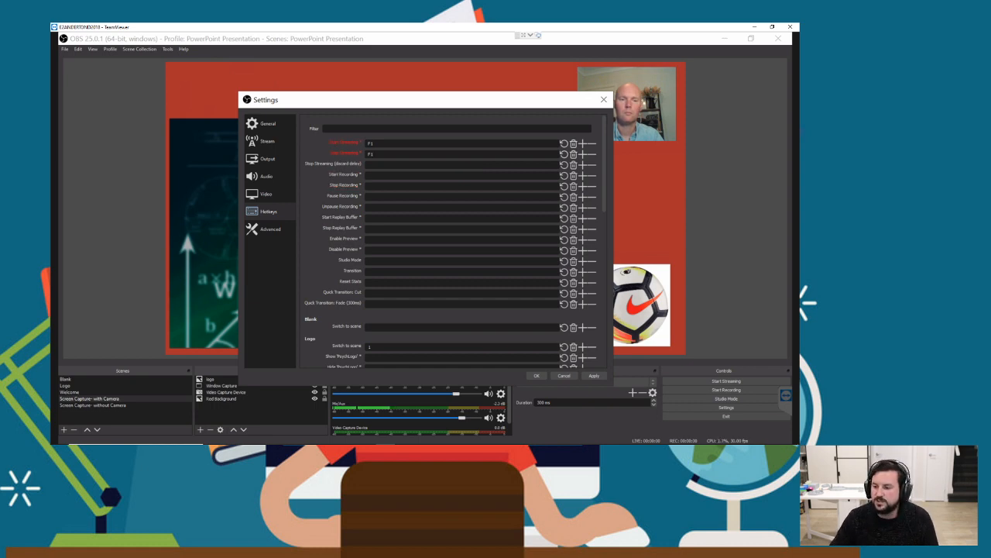
mouse_move(347, 175)
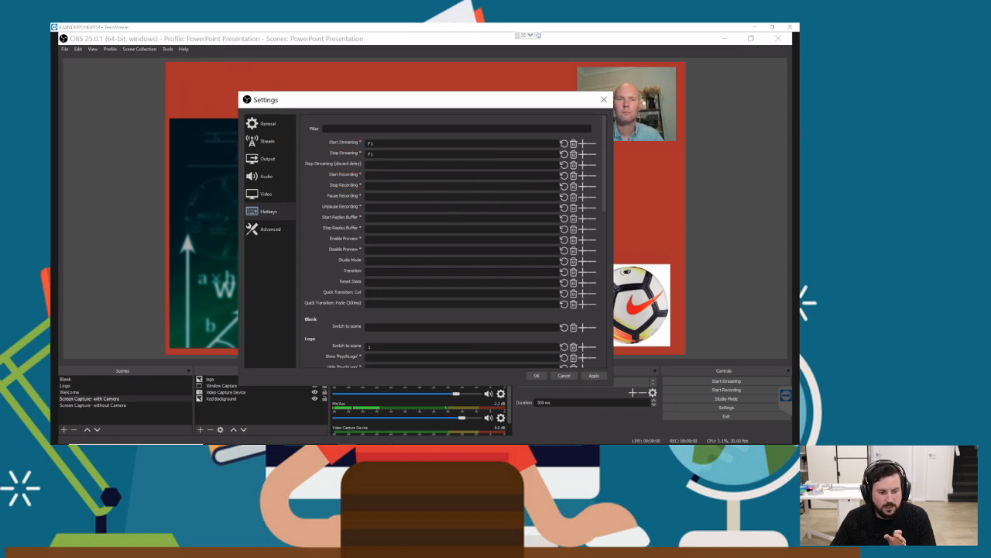
left_click(377, 176)
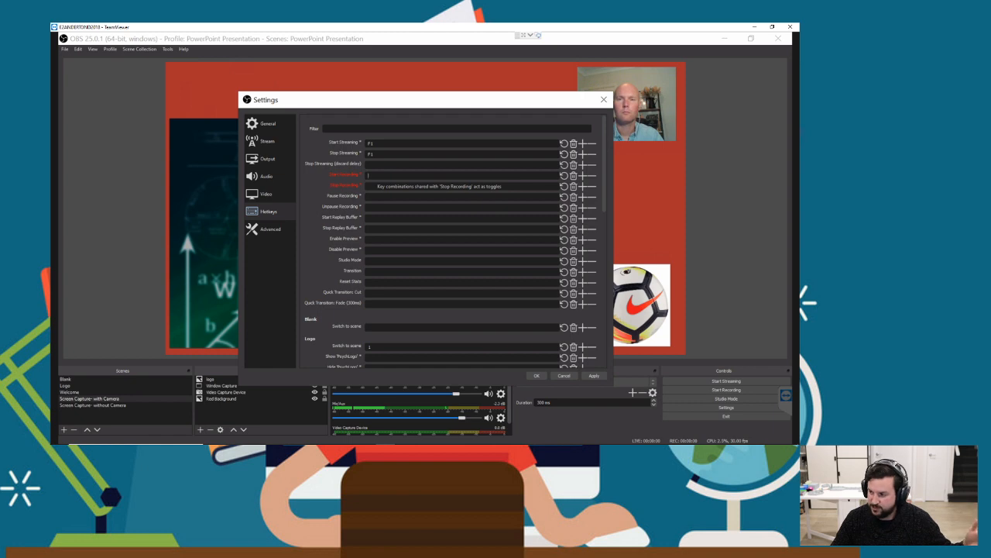
left_click(375, 186)
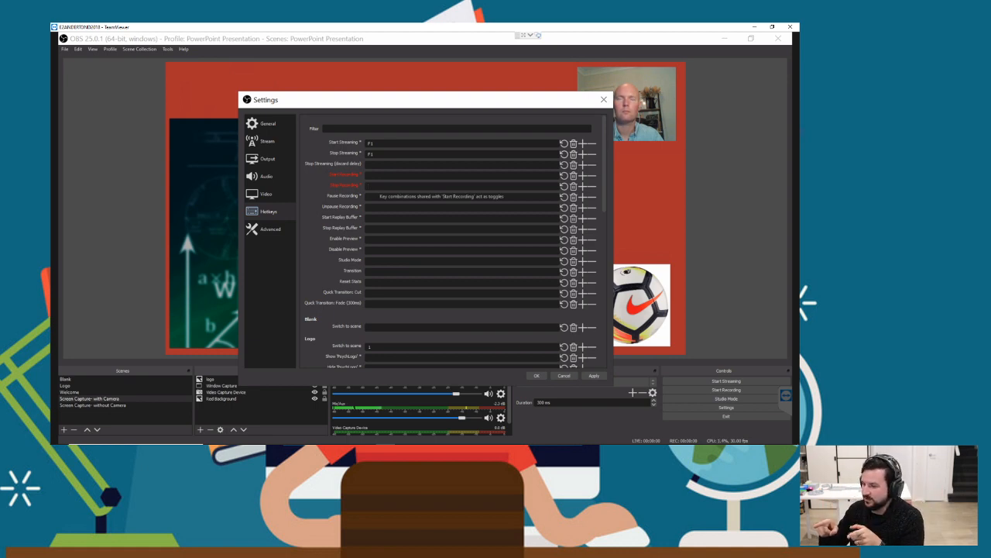
left_click(370, 196)
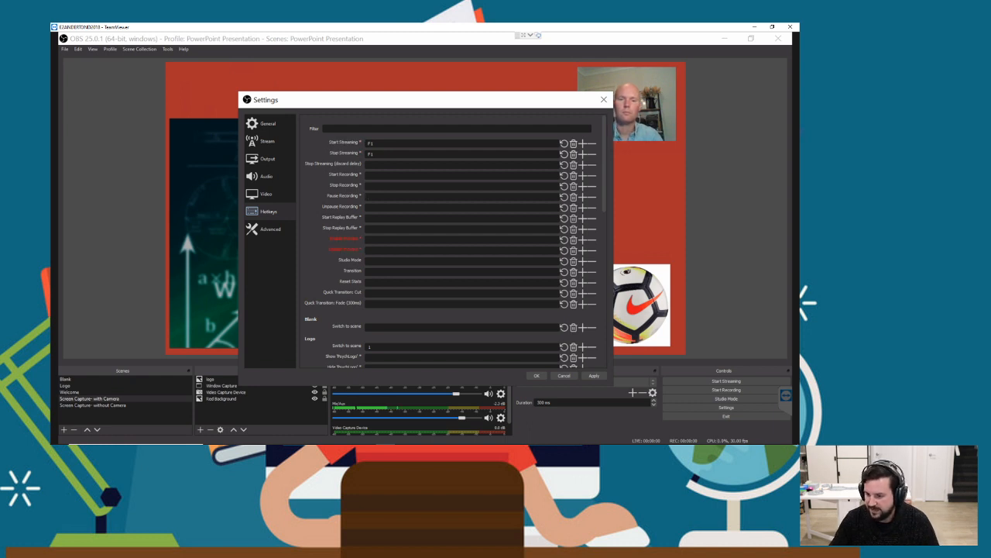
Set the switch-to-scene hotkeys to 2 for Logo, 3 for Welcome, 4 for Screen Capture- with Camera and 5 for without Camera, then save
scroll(382, 202, "down", 5)
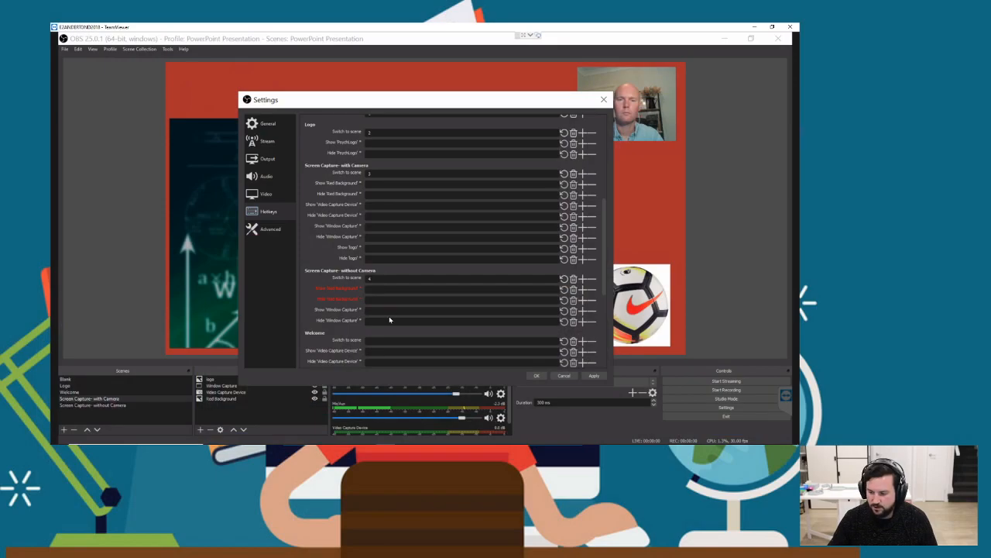
left_click(384, 340)
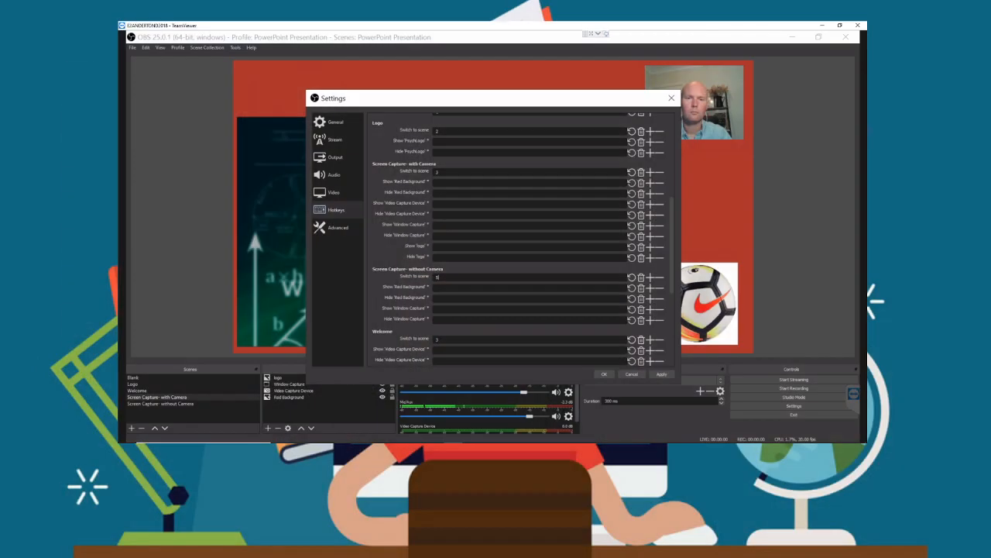
double_click(438, 172)
key("4")
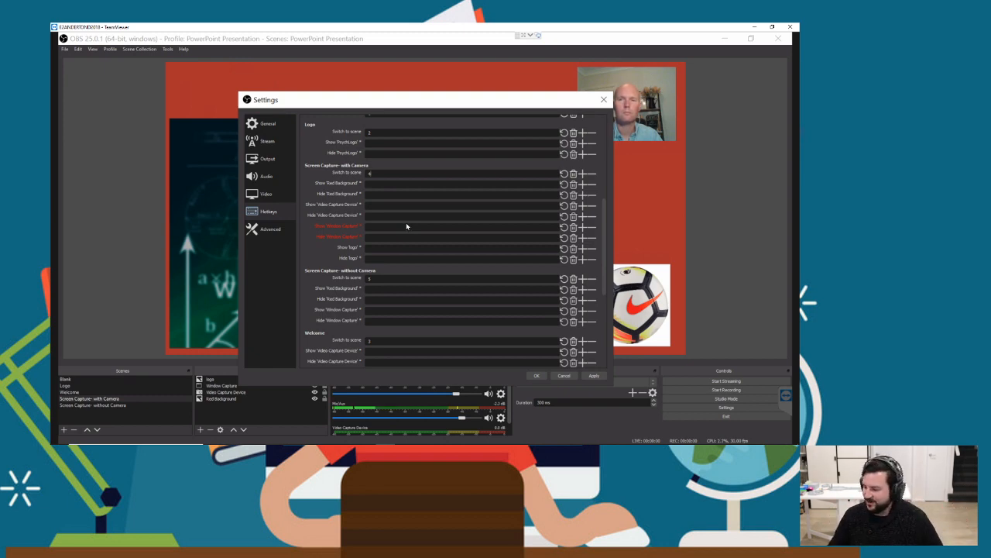
left_click(538, 375)
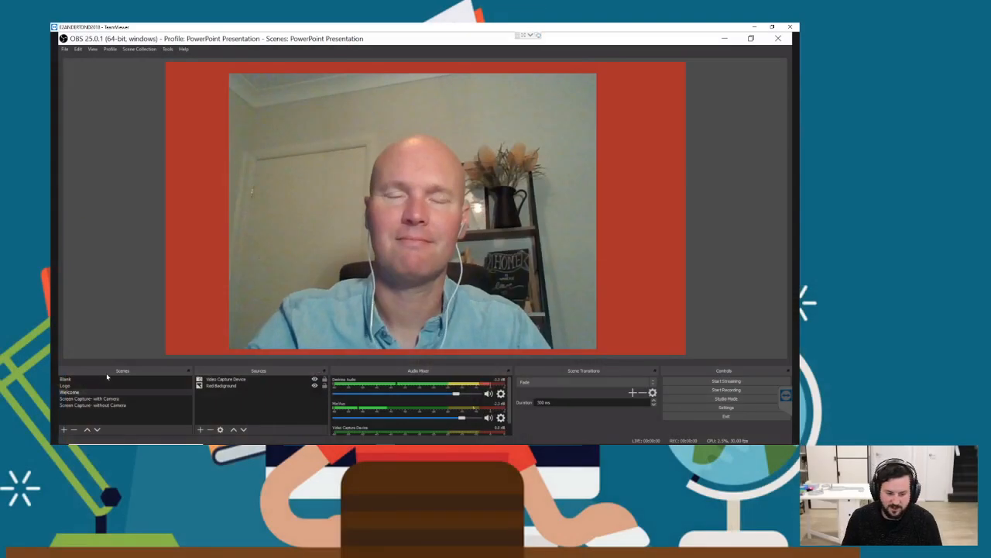
Switch through the Blank, Logo, Welcome and both Screen Capture scenes to preview them, ending on Screen Capture- with Camera
key("Down")
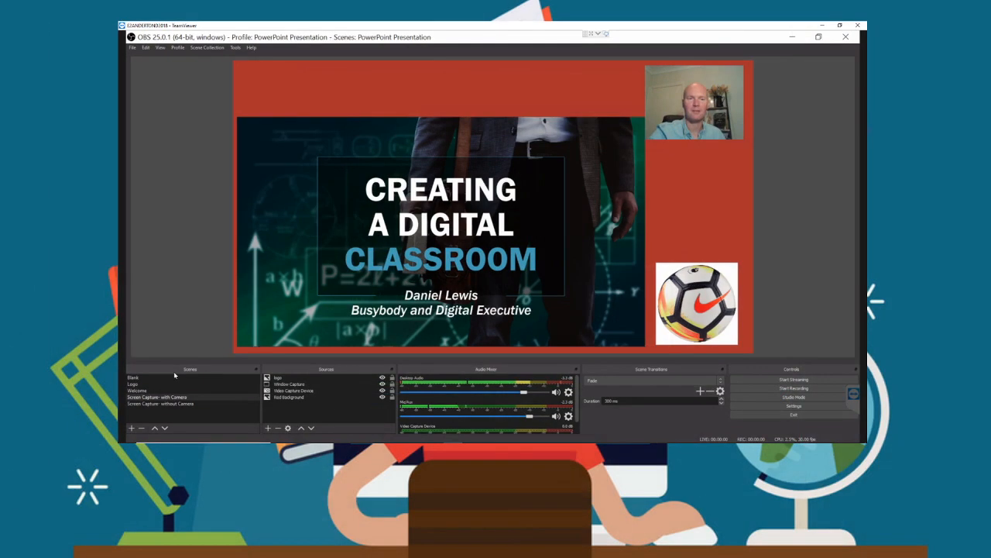
key("Down")
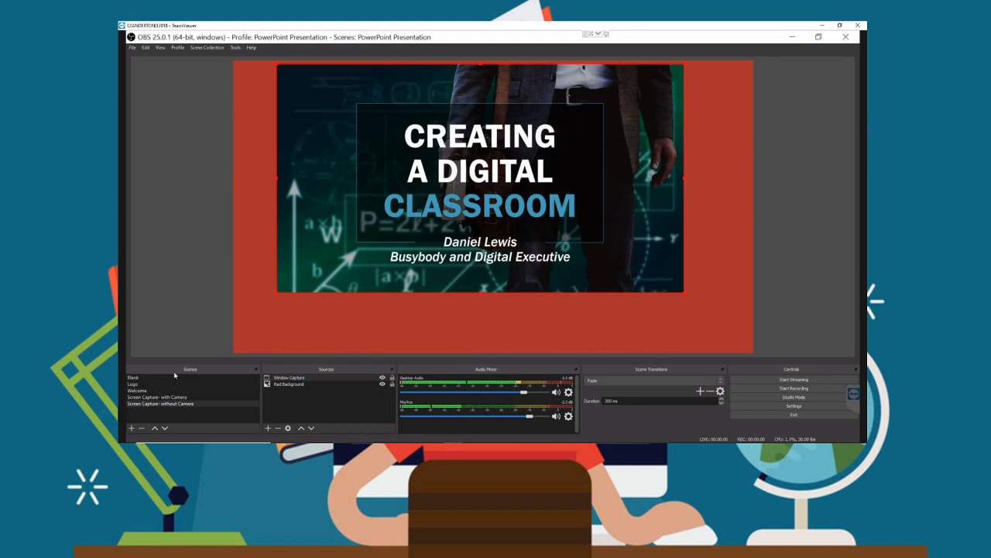
key("Up")
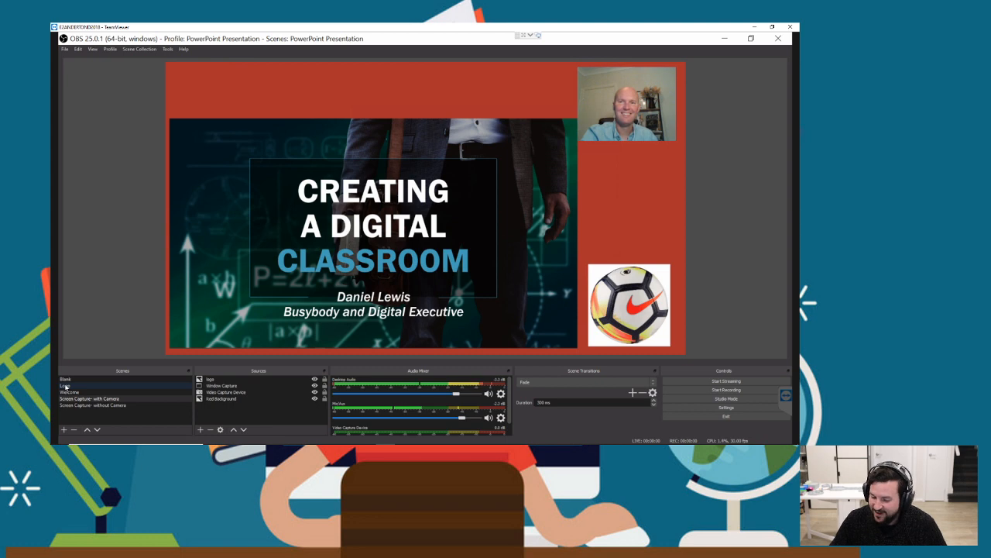
left_click(77, 379)
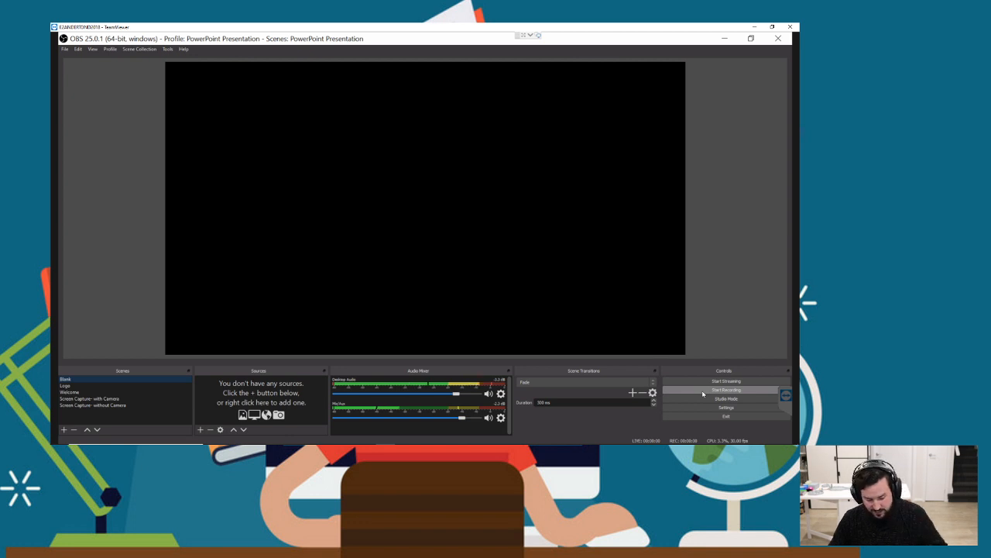
left_click(106, 385)
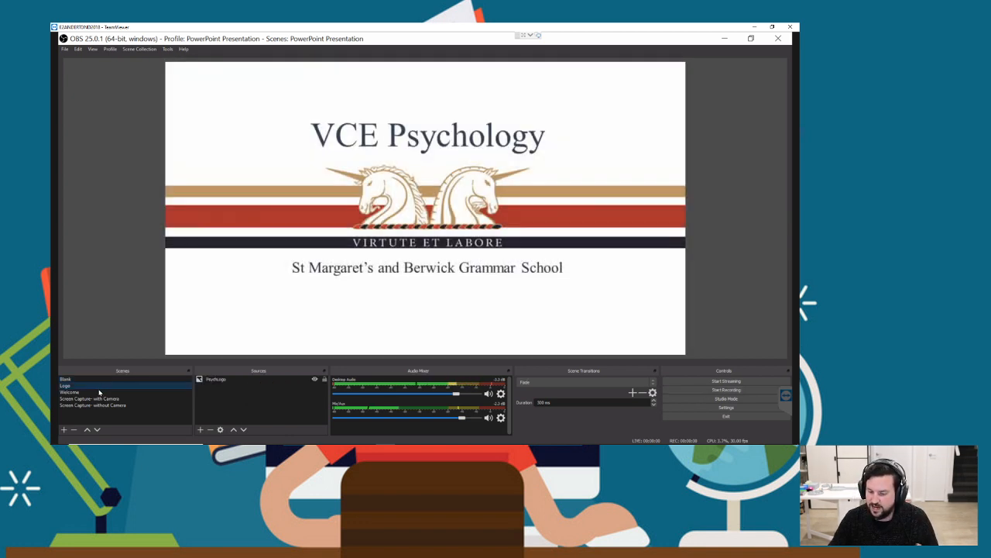
left_click(97, 392)
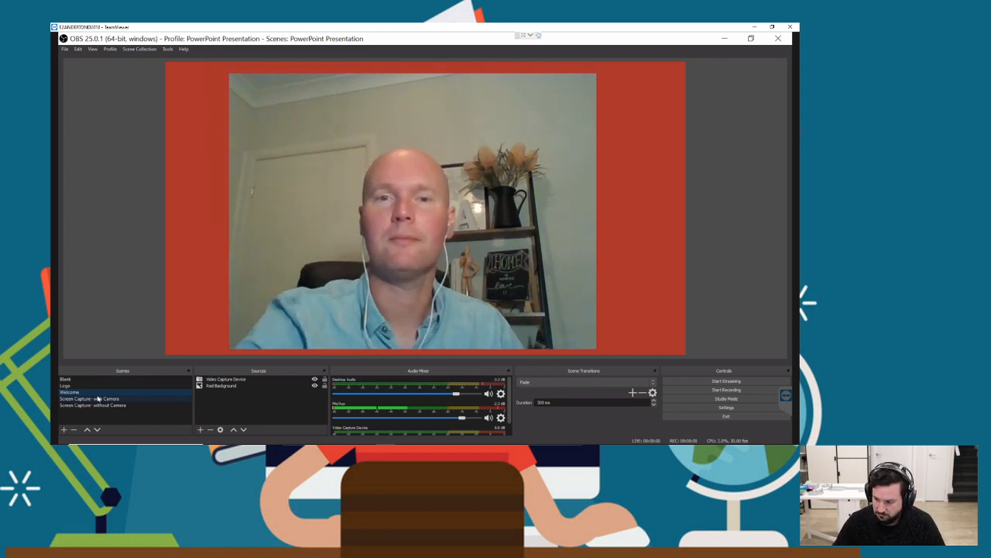
left_click(98, 398)
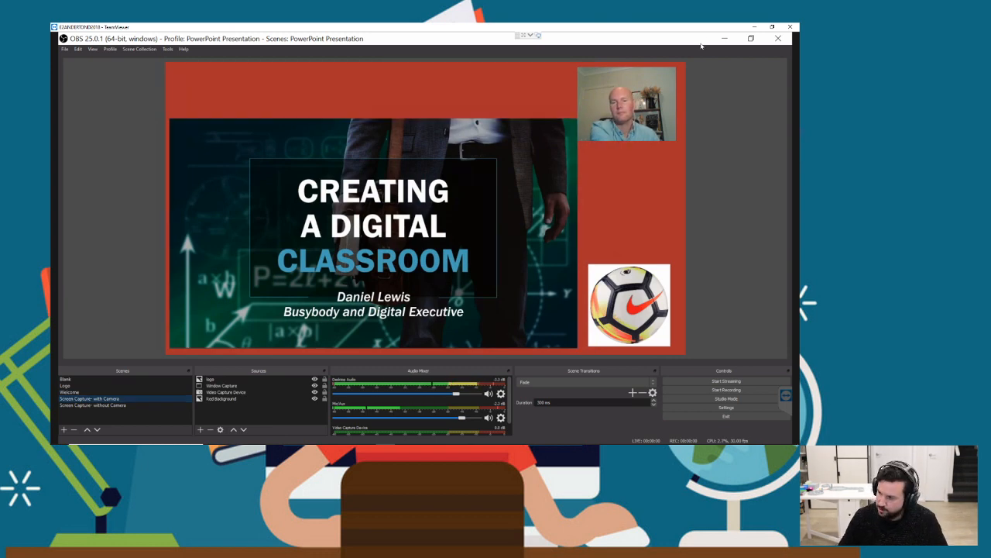
Arrange the OBS window and the PowerPoint Presenter View side by side, each filling half of the screen
key("super+Left")
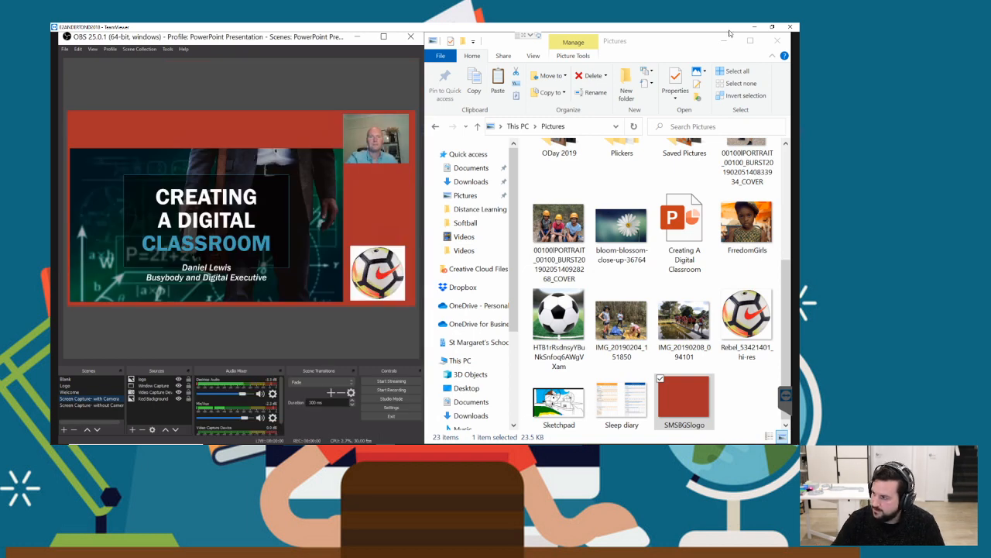
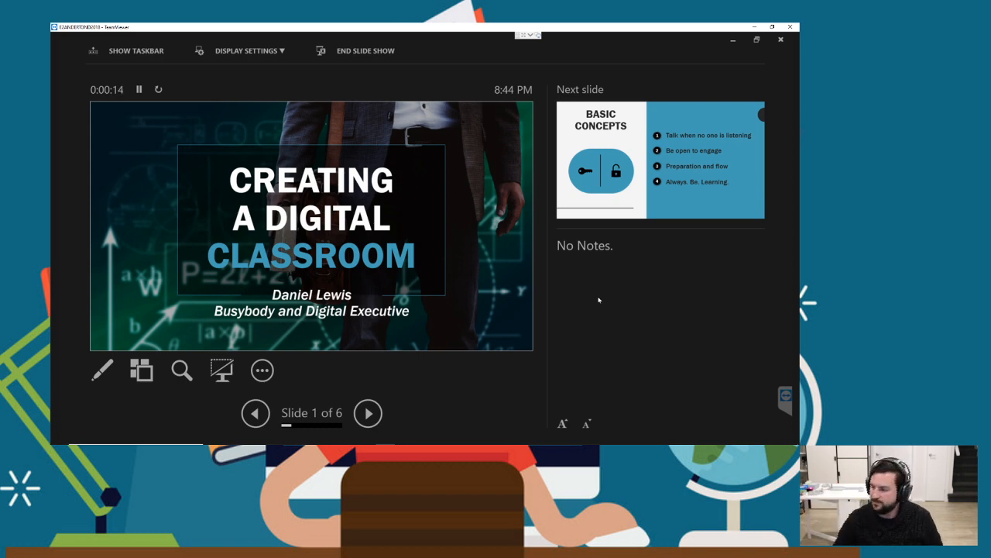
left_click(539, 36)
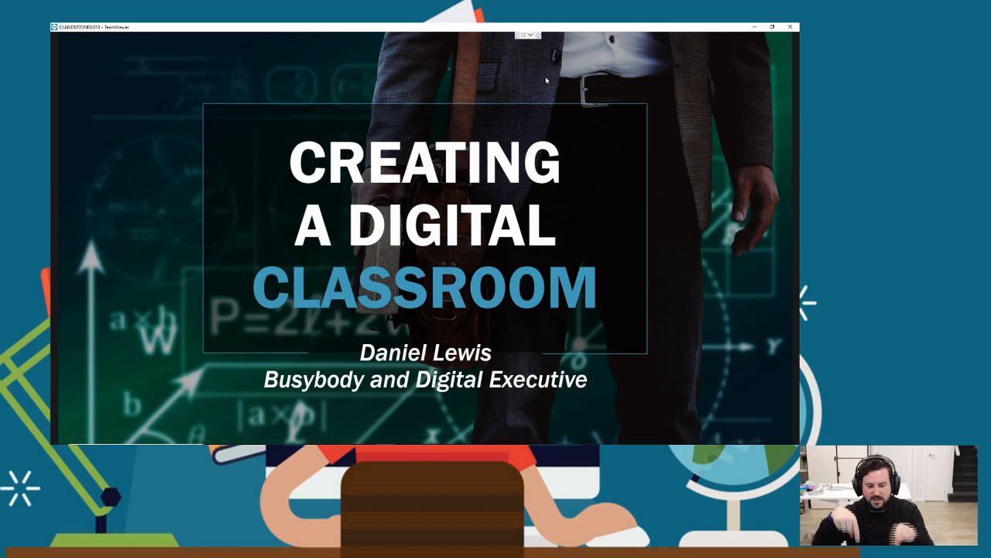
left_click(541, 36)
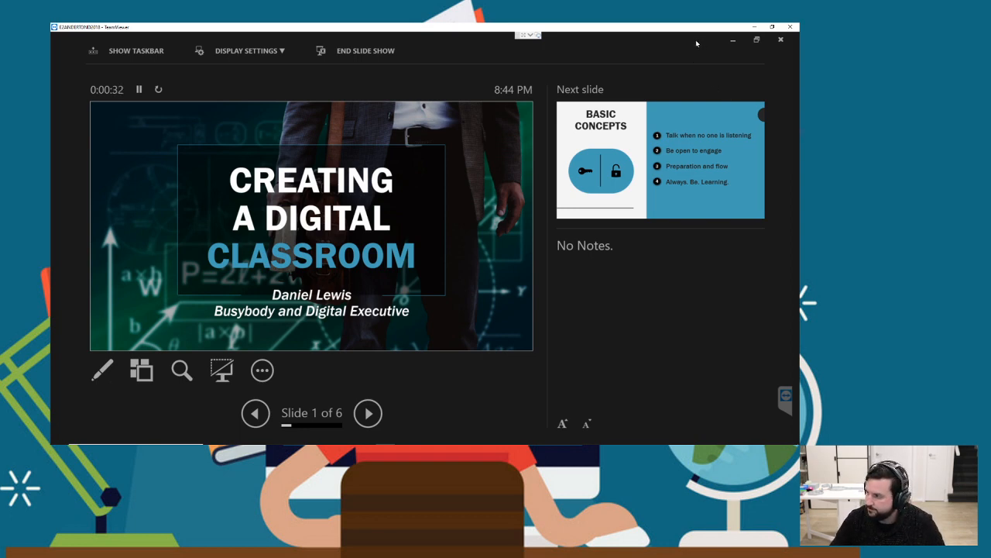
left_click(757, 39)
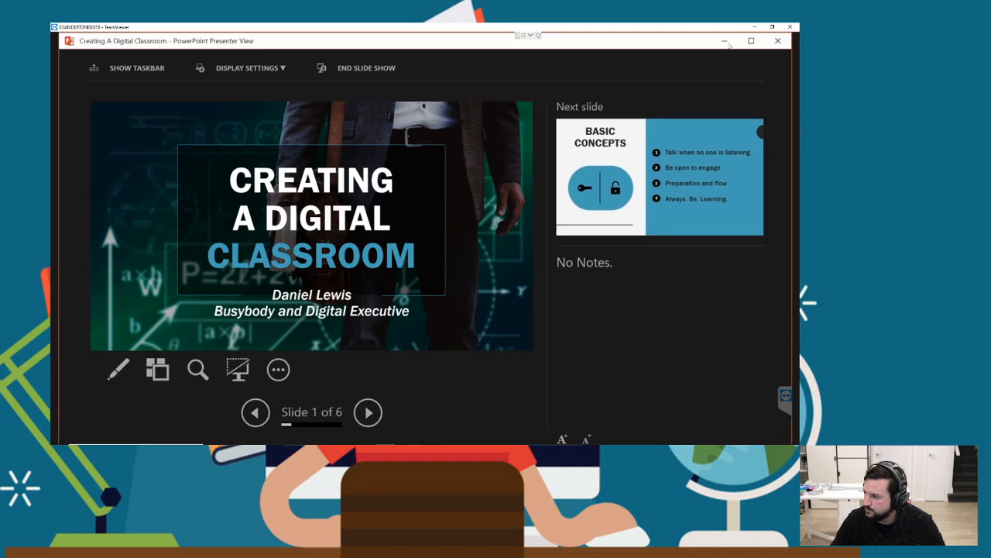
left_click_drag(761, 57, 798, 65)
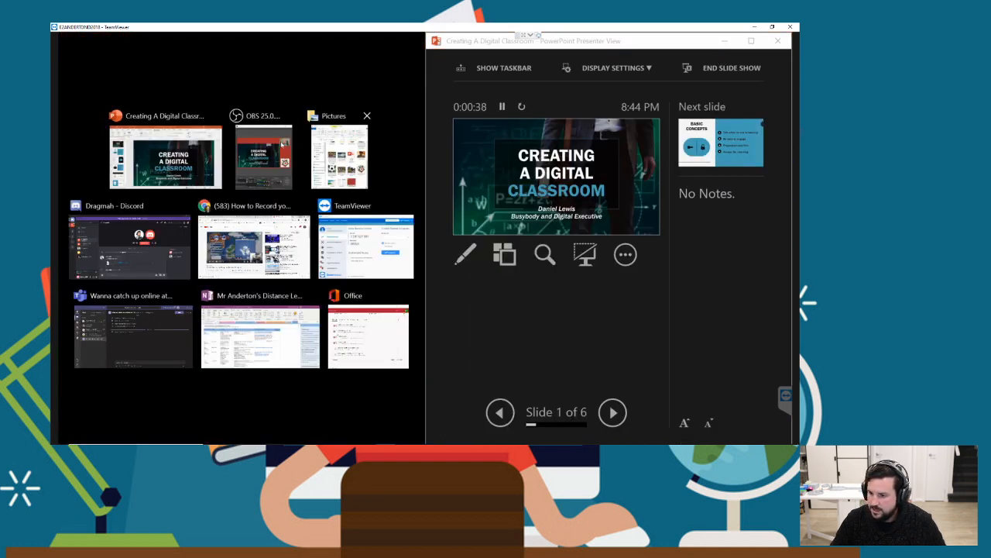
left_click(262, 152)
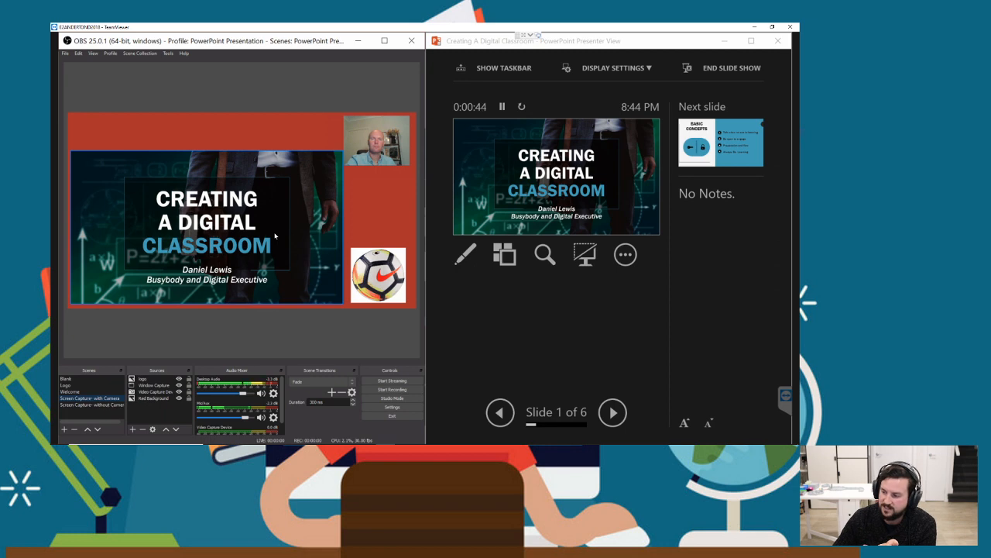
Advance the slide show to slide 2, and remove the Window Capture source from the Screen Capture- with Camera scene
left_click(507, 306)
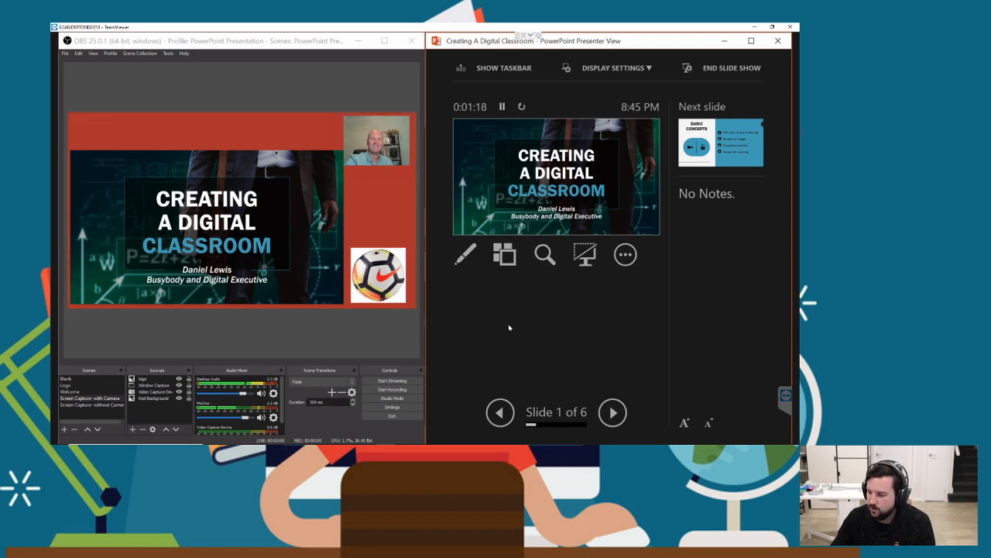
left_click(614, 411)
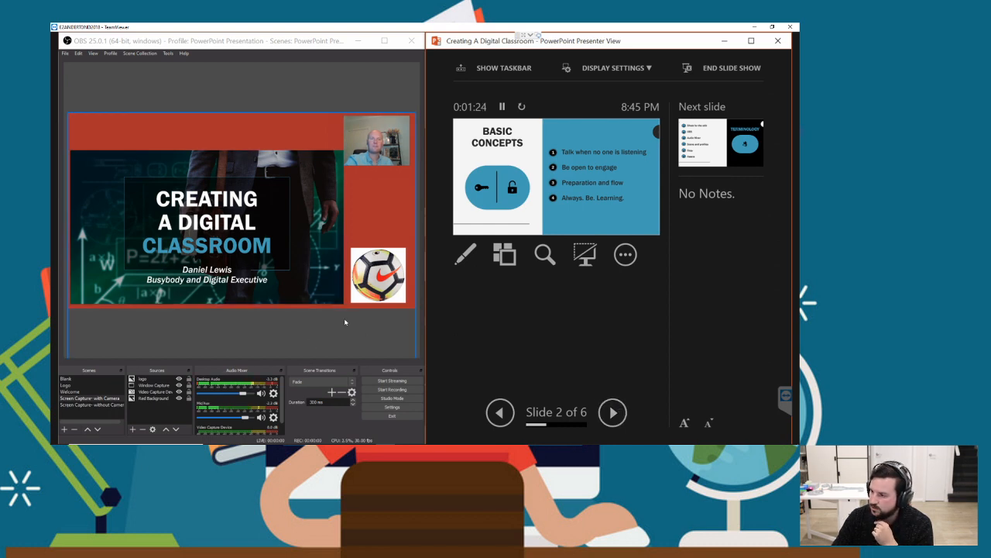
left_click(200, 300)
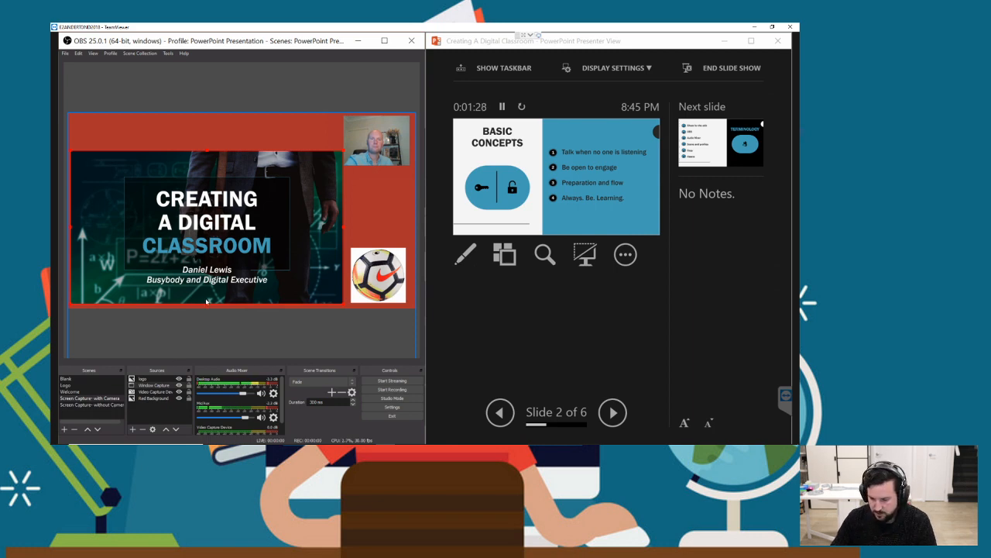
key("Delete")
left_click(276, 264)
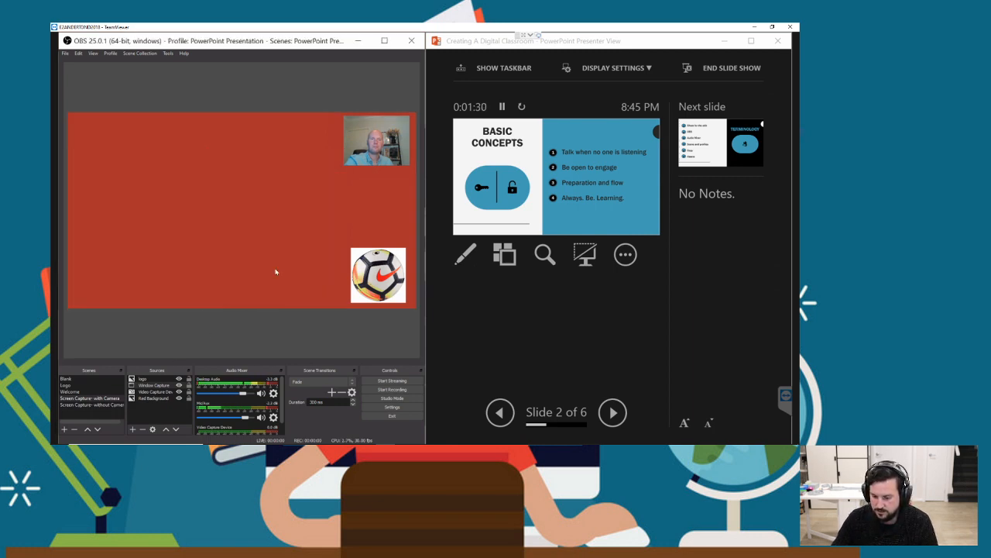
In the scene without Camera, point Window Capture at the Presenter View and back at PowerPoint Slide Show - Creating A Digital Classroom
left_click(100, 405)
left_click(163, 378)
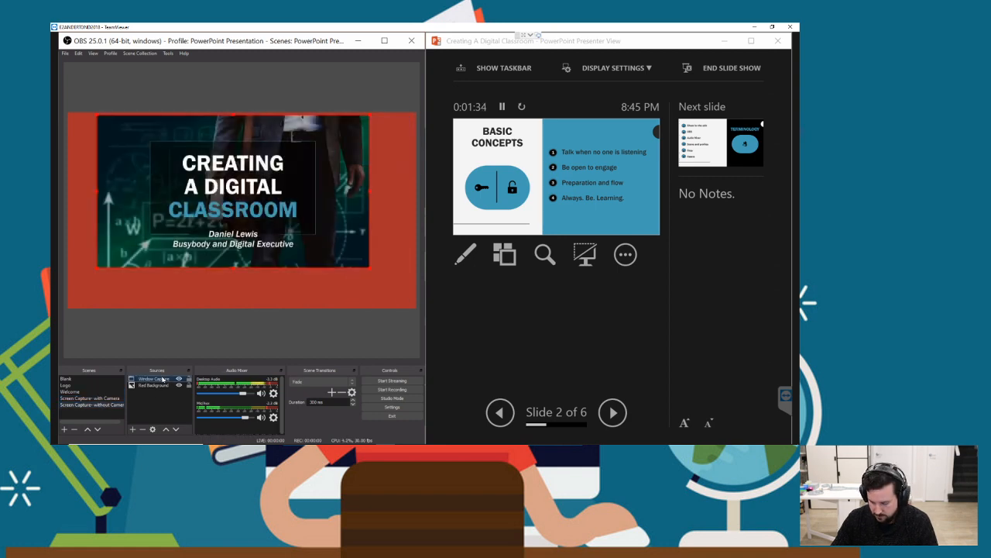
double_click(154, 380)
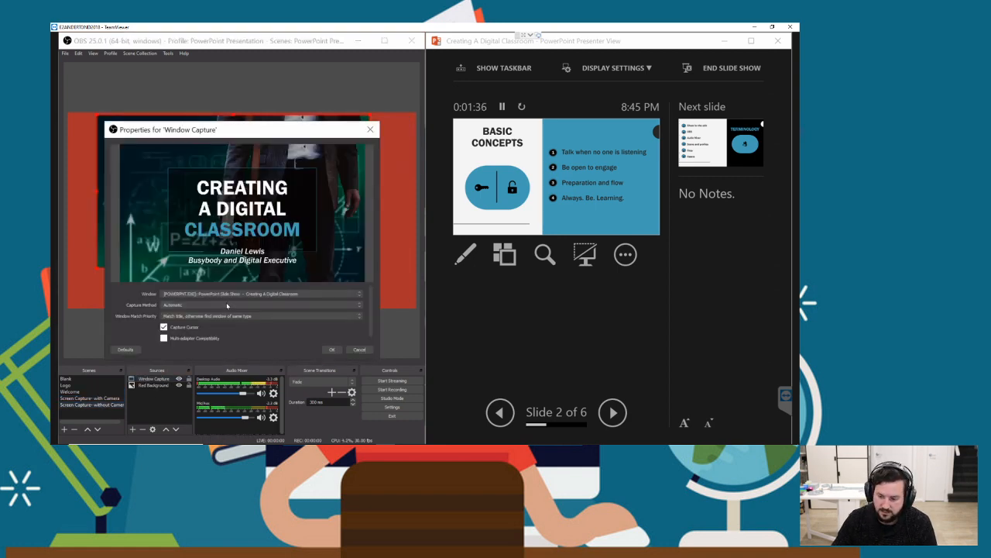
left_click(229, 294)
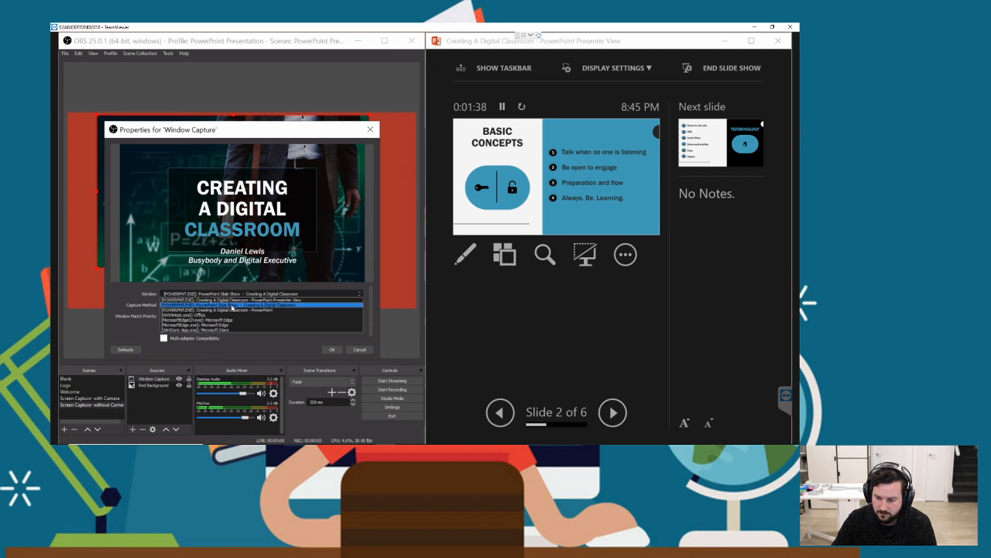
left_click(232, 300)
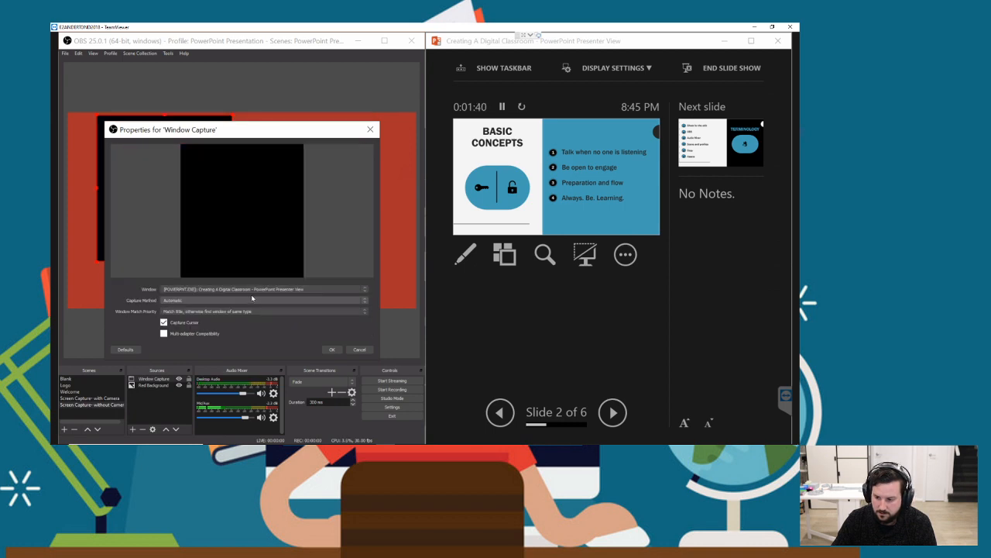
left_click(265, 288)
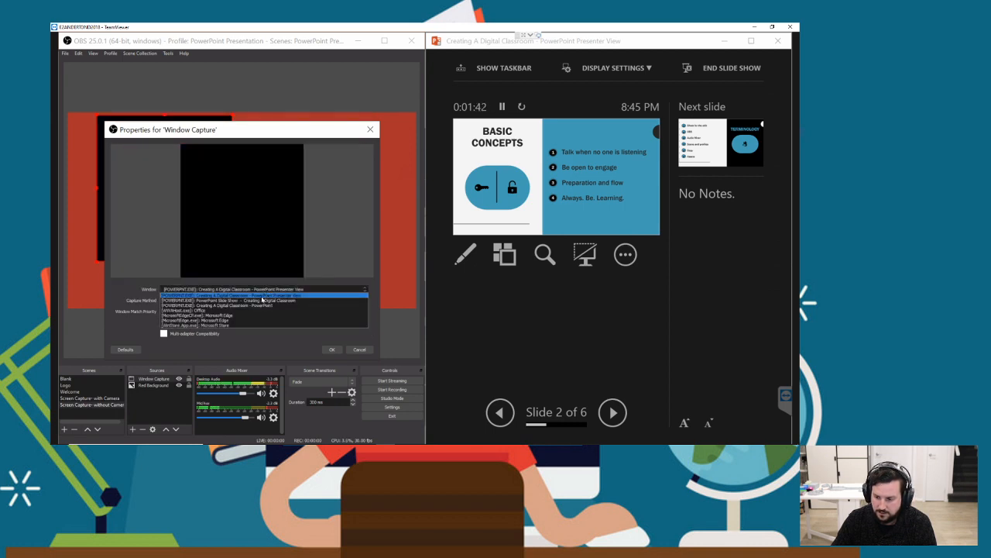
left_click(259, 299)
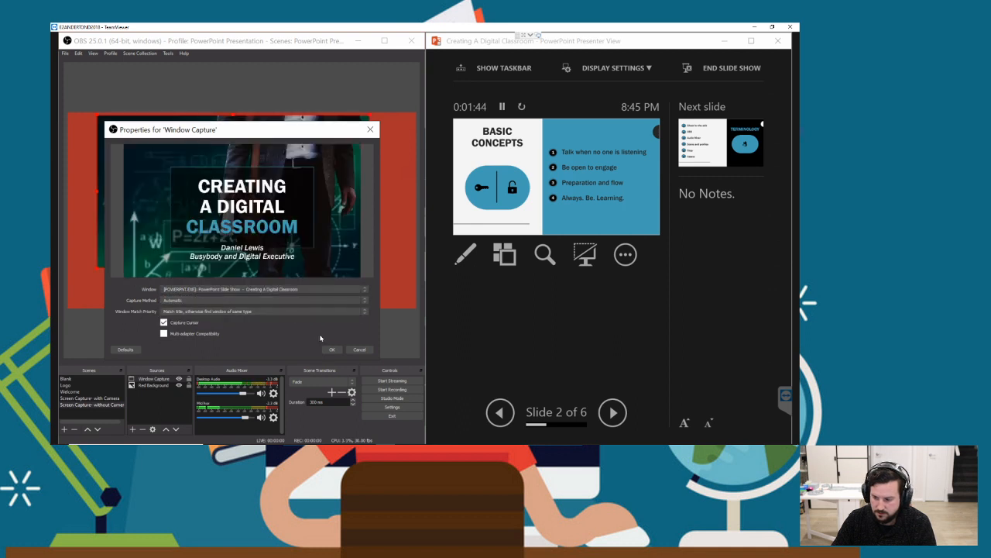
left_click(332, 350)
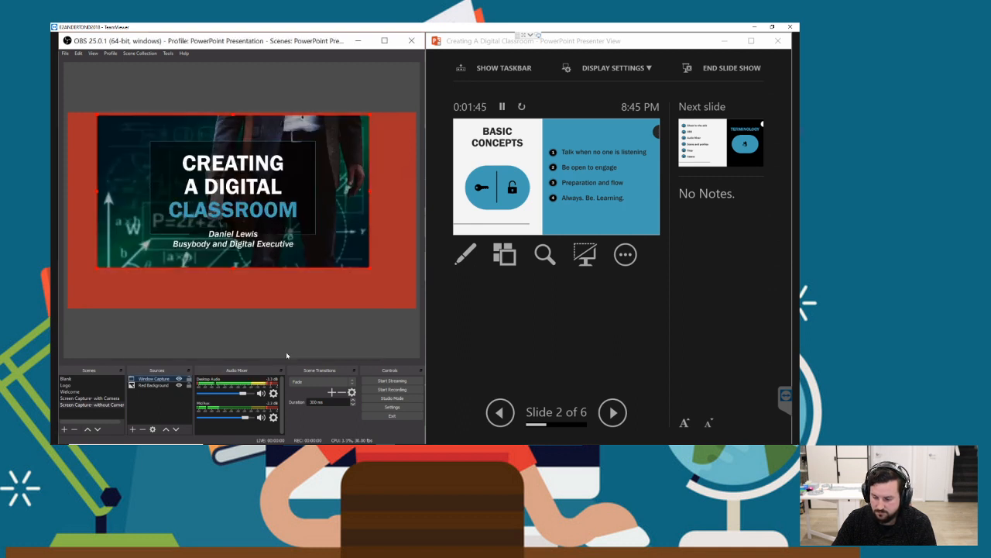
Remove the Window Capture source from the Screen Capture- without Camera scene
left_click(160, 382)
left_click(157, 378)
key("Delete")
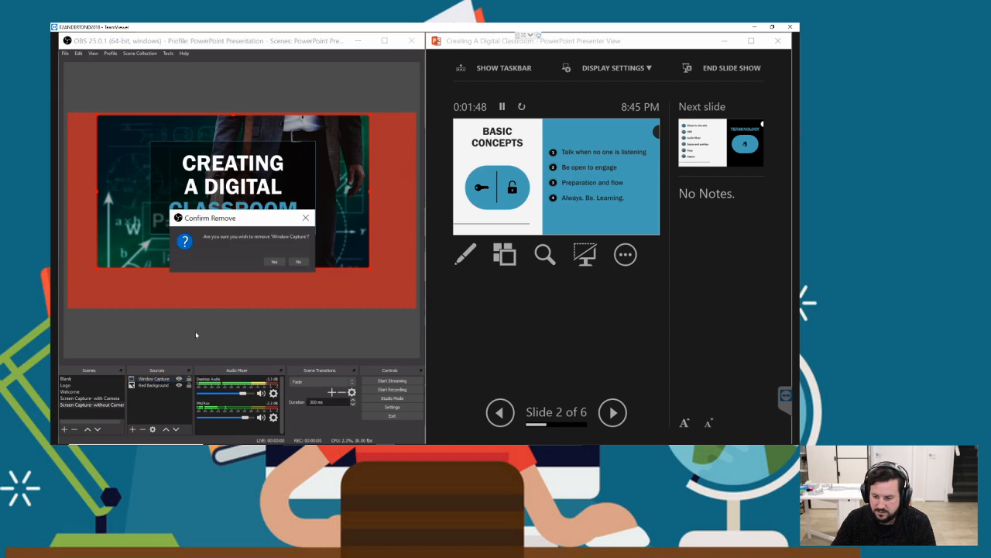
left_click(274, 262)
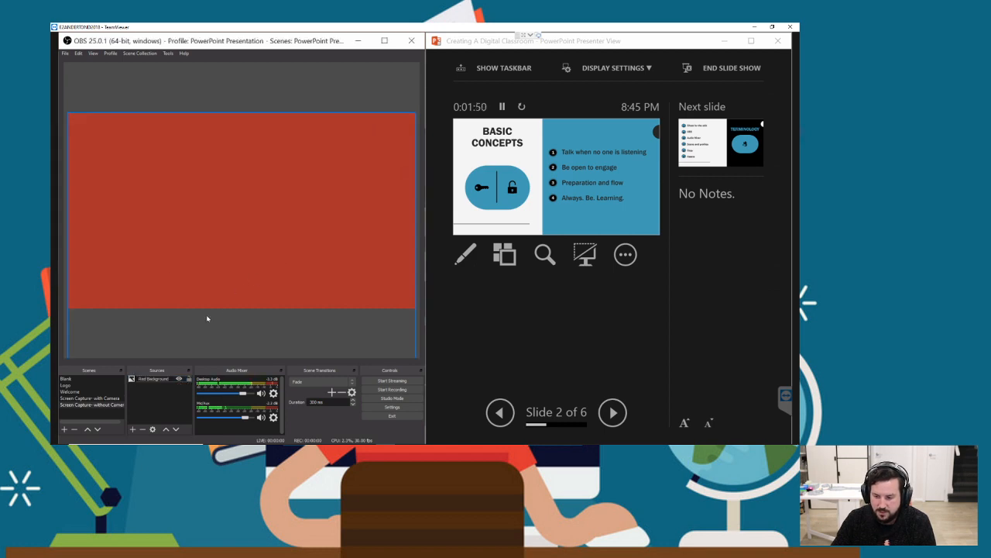
Add a new Window Capture source to the Screen Capture- with Camera scene, capturing PowerPoint Slide Show - Creating A Digital Classroom
left_click(92, 392)
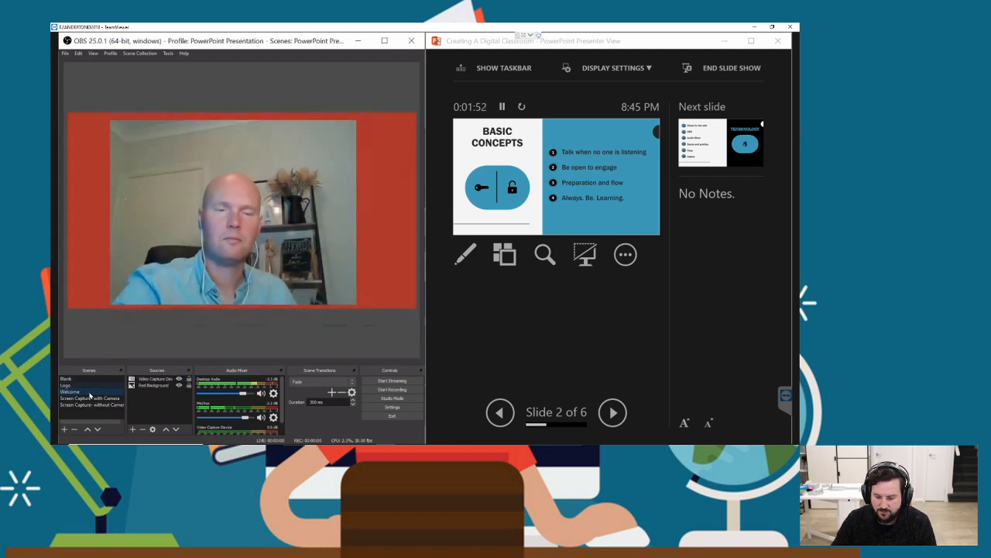
left_click(91, 398)
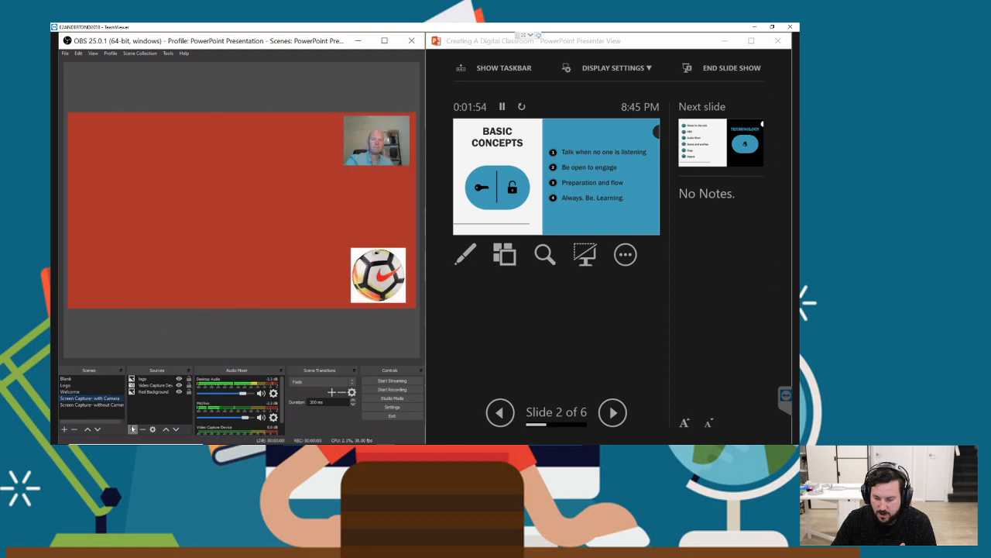
left_click(133, 428)
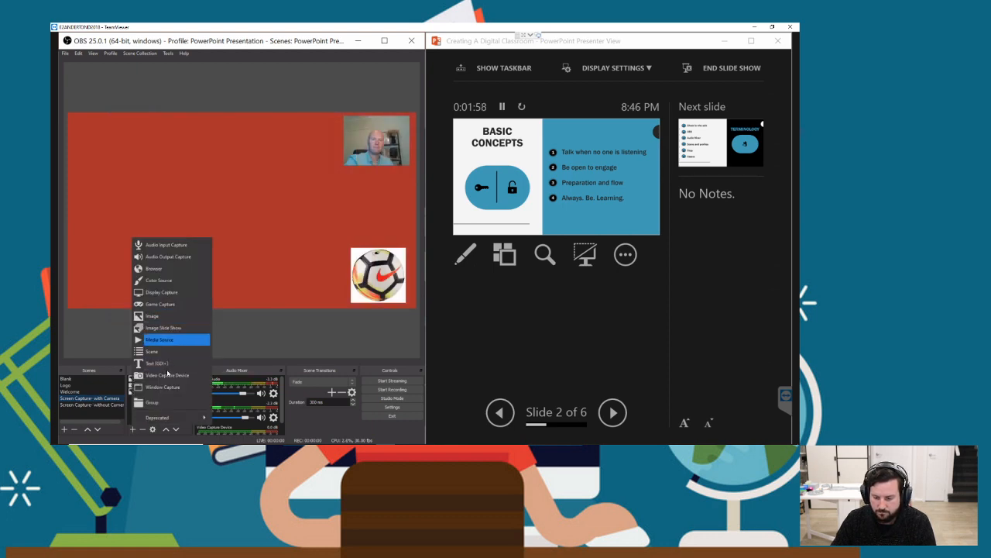
left_click(167, 387)
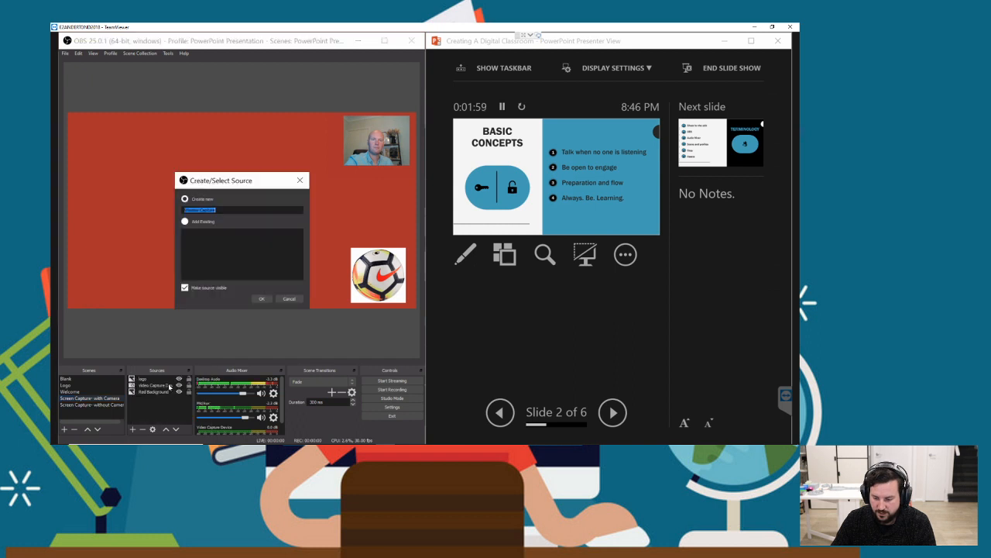
left_click(260, 300)
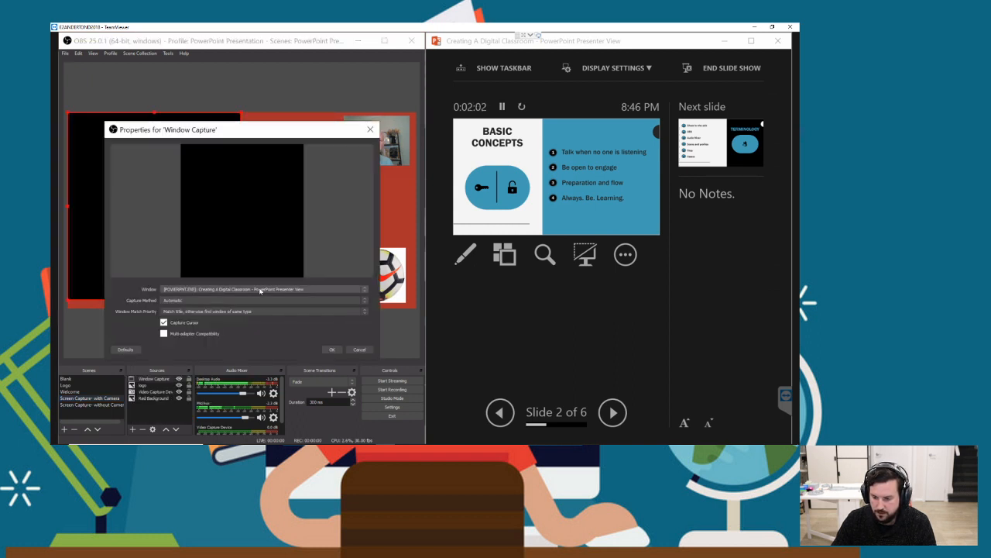
left_click(266, 290)
left_click(254, 302)
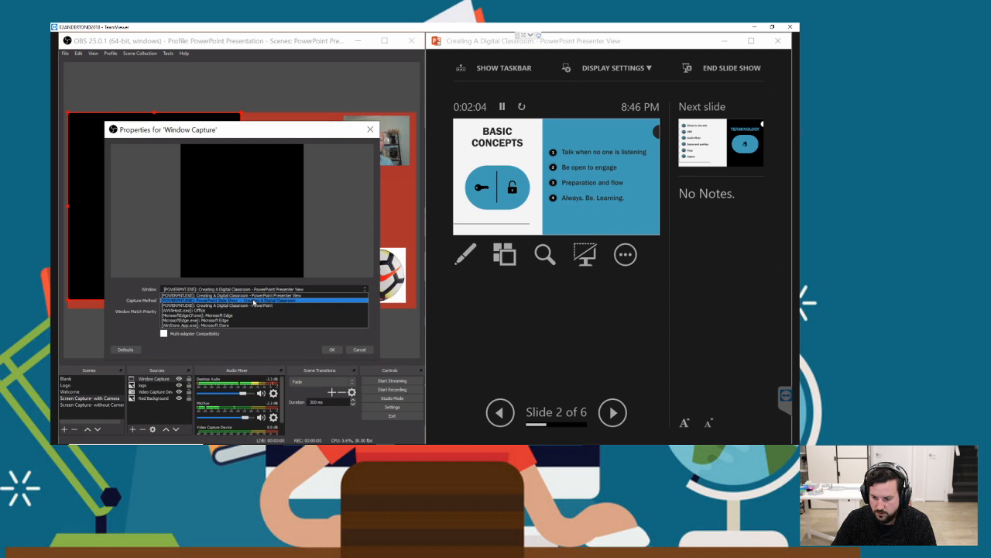
left_click(331, 349)
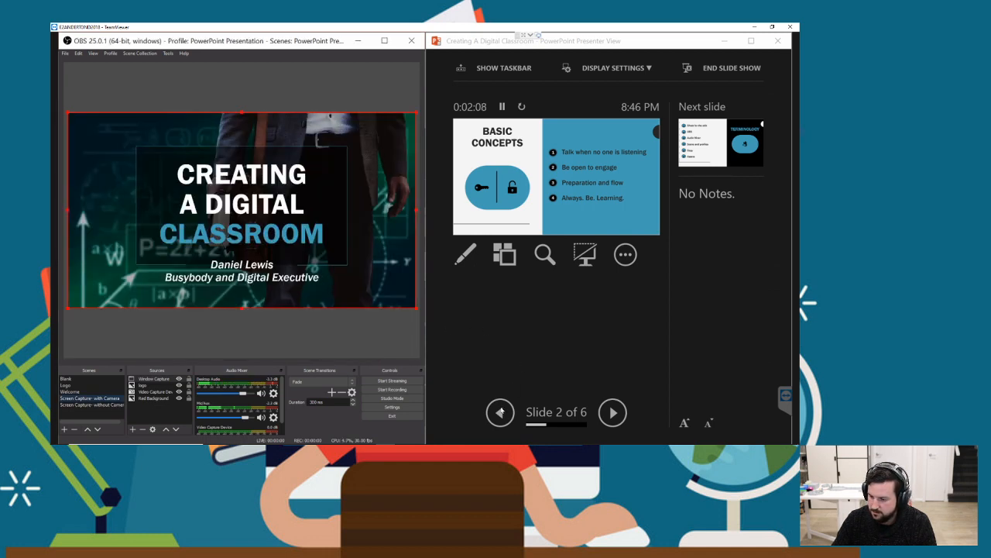
Step the slide show between slides 1 and 2, ending on slide 1, to check whether the Window Capture preview follows
left_click(500, 412)
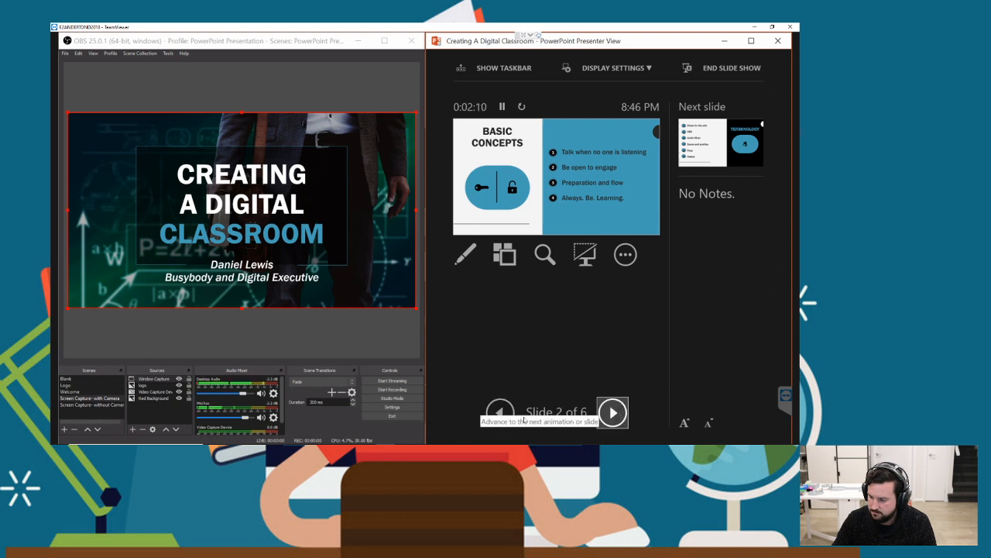
left_click(499, 412)
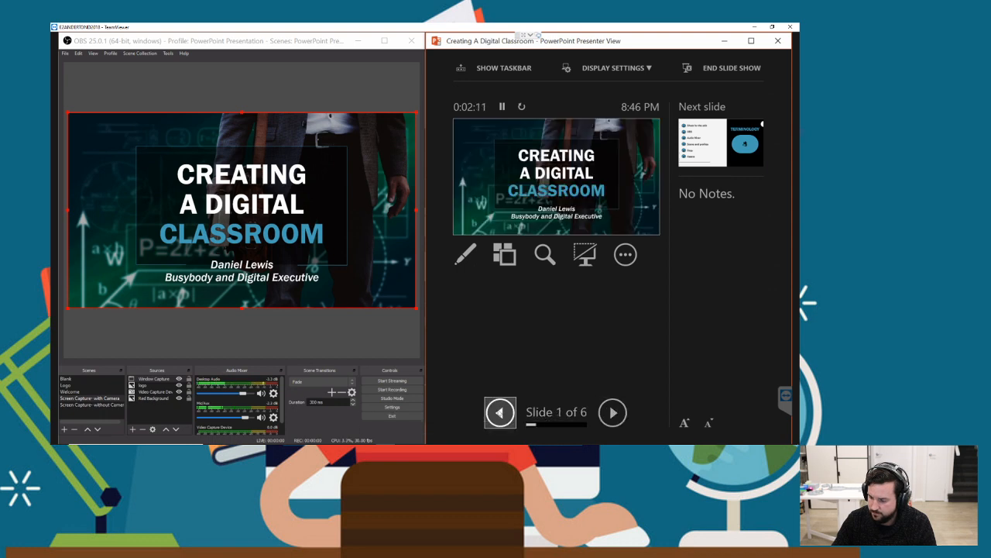
left_click(617, 413)
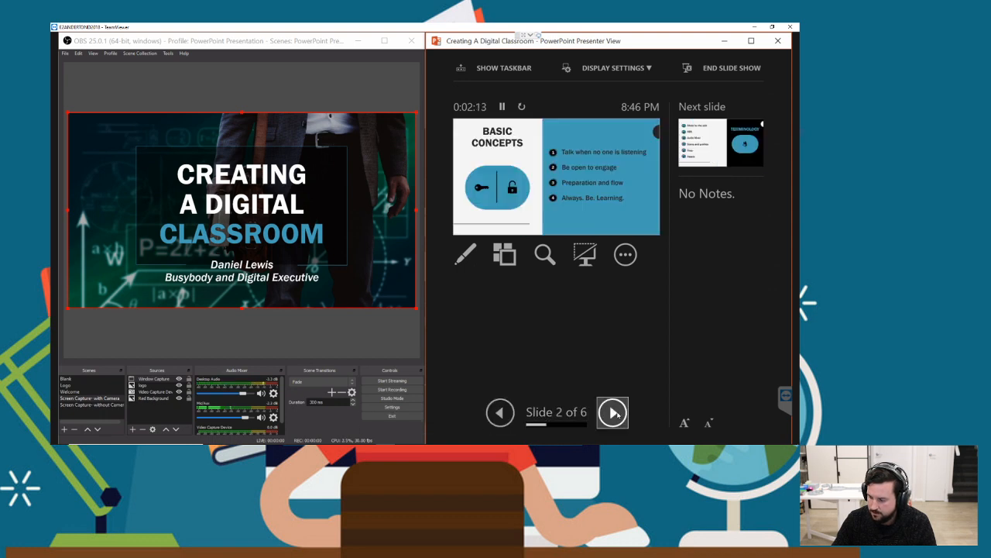
left_click(499, 412)
Remove the Window Capture source from the Screen Capture- with Camera scene
left_click(378, 275)
left_click(336, 277)
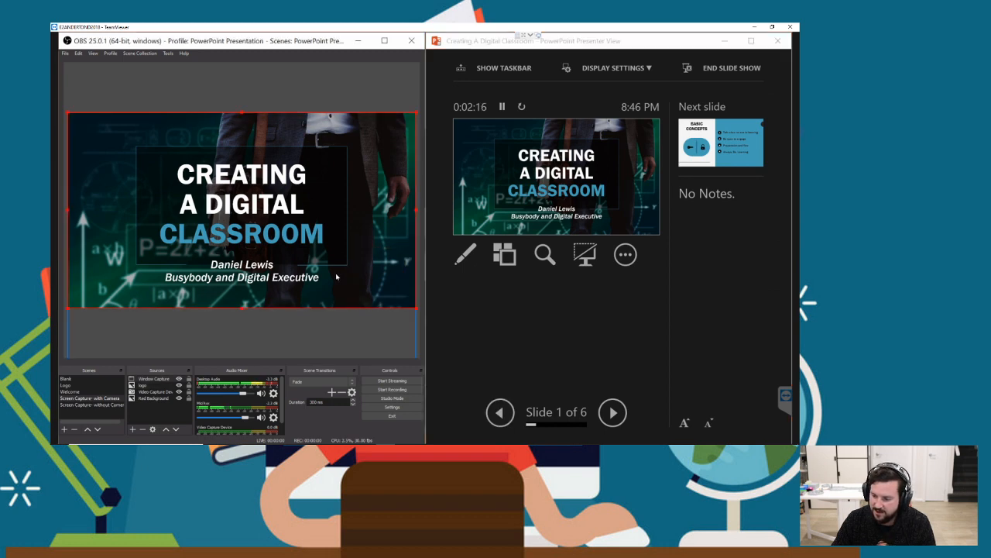
key("Delete")
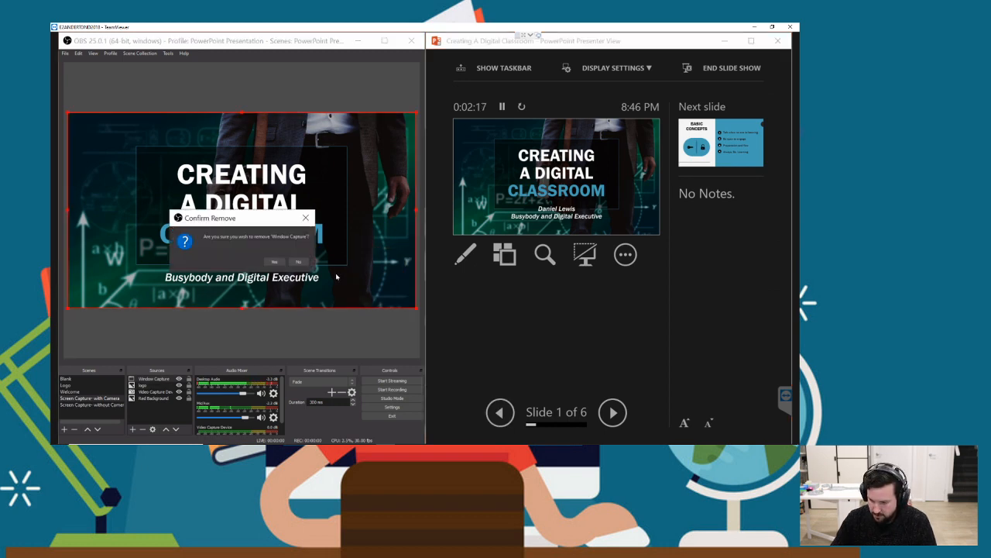
left_click(276, 261)
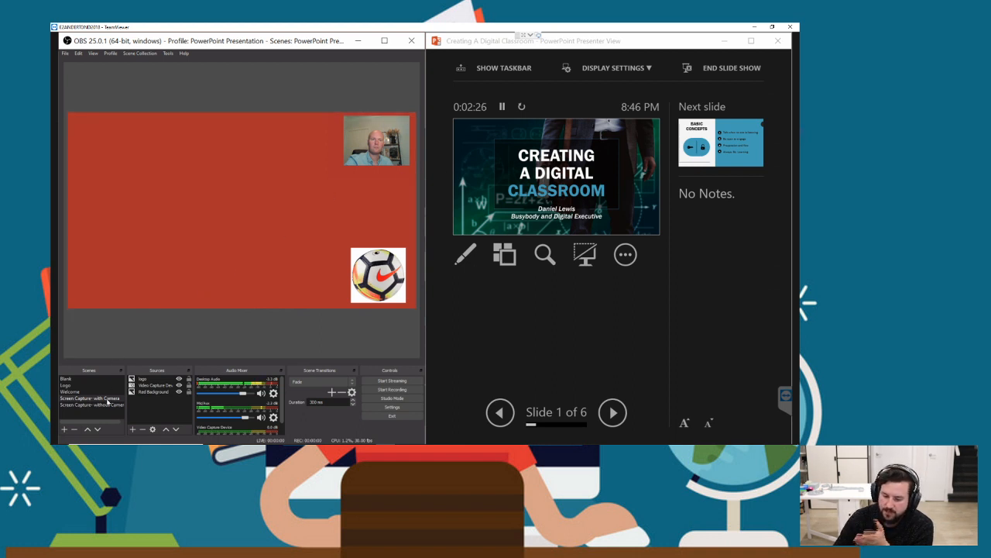
left_click(133, 429)
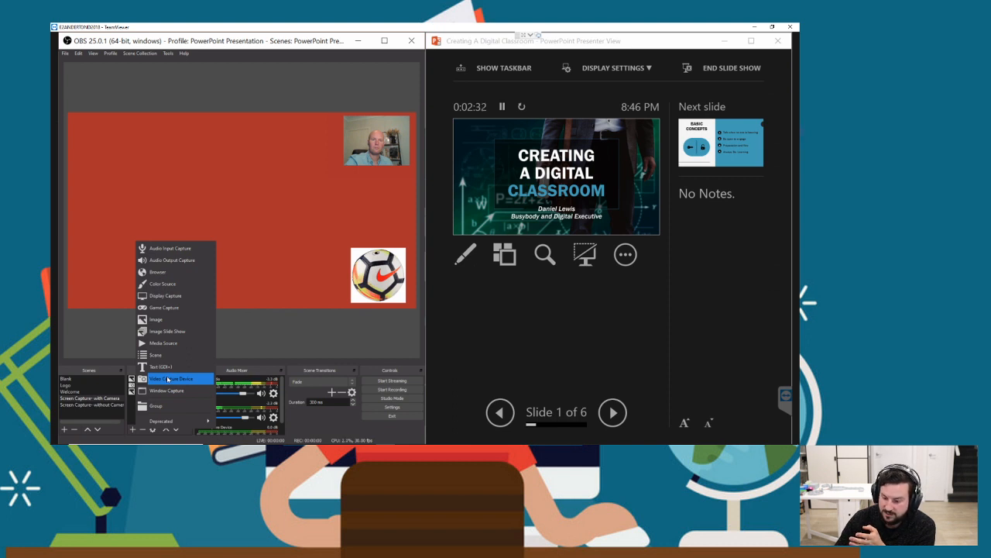
left_click(167, 378)
left_click(287, 299)
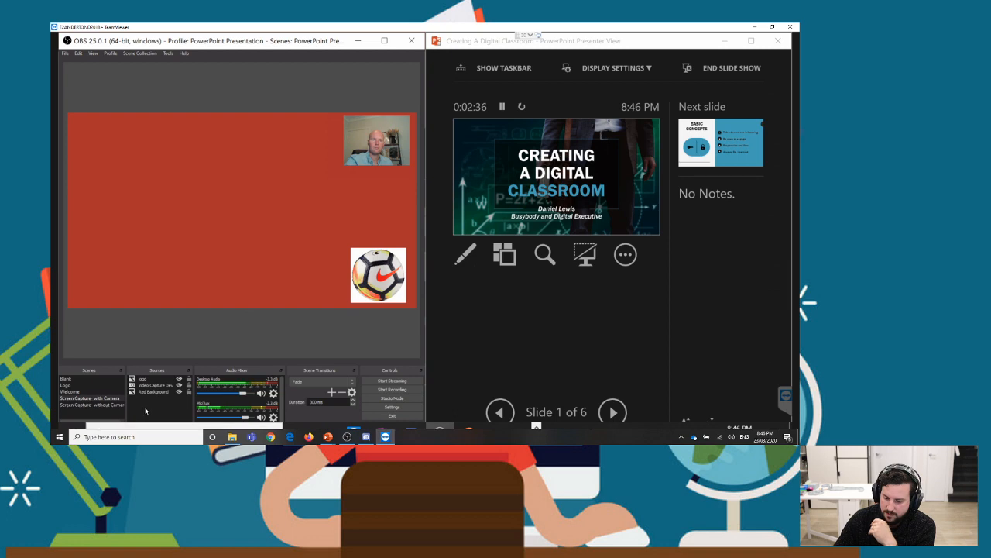
Add a new Display Capture source of Display 2 to the Screen Capture- with Camera scene, and shrink it clear of the camera and logo
left_click(133, 429)
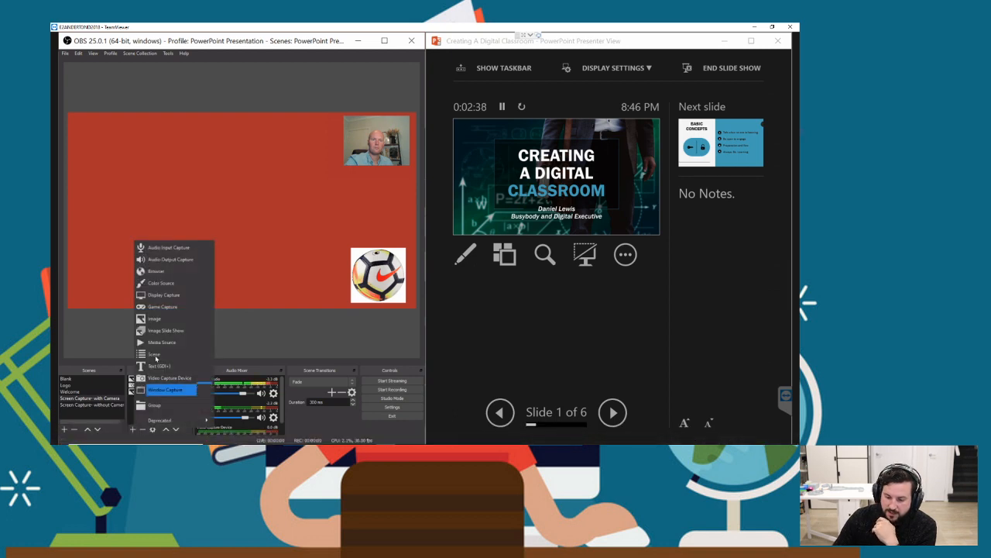
left_click(176, 297)
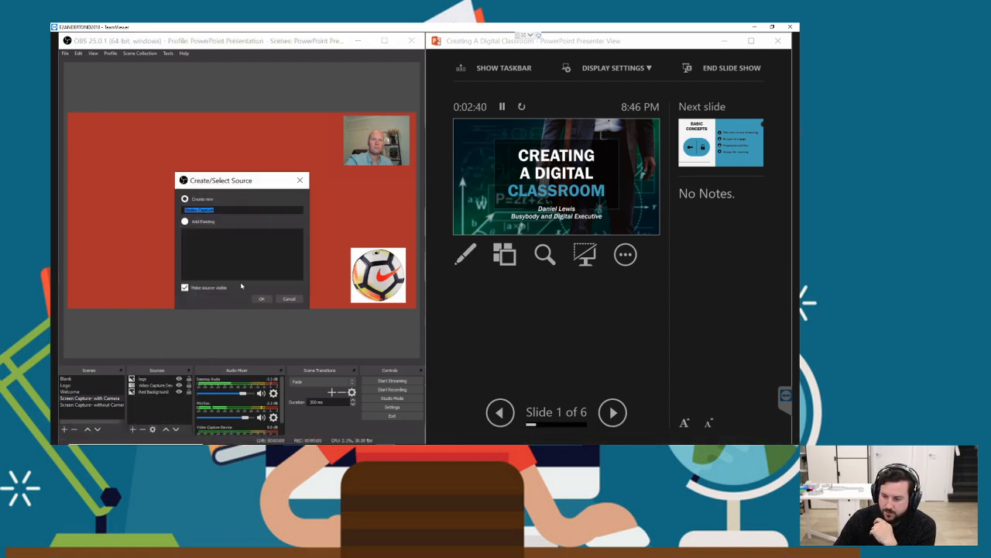
left_click(259, 299)
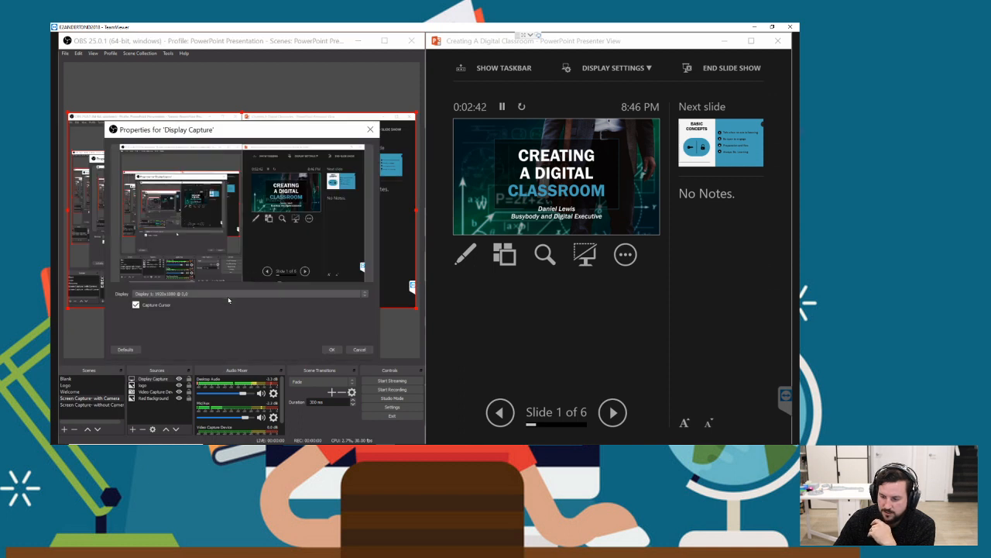
left_click(219, 295)
left_click(217, 304)
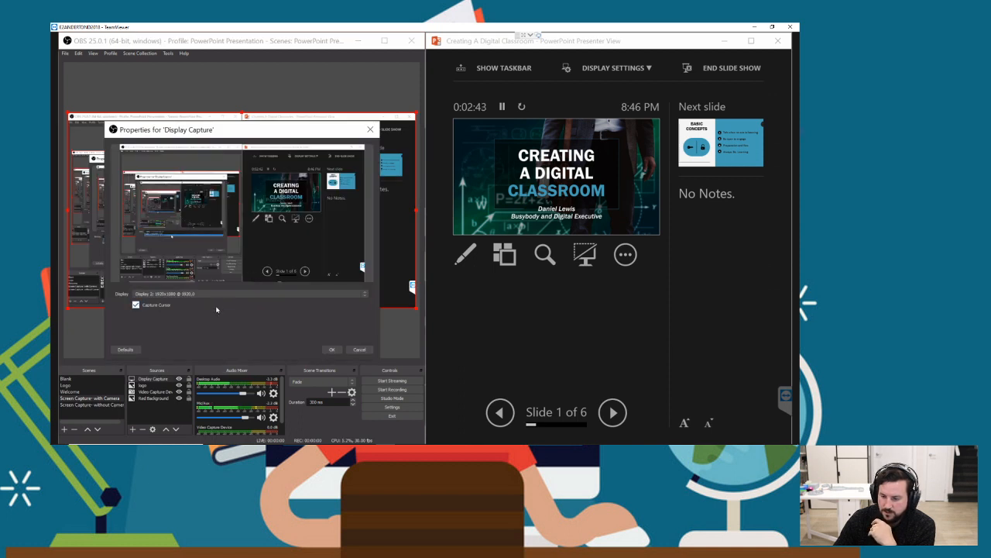
left_click(338, 350)
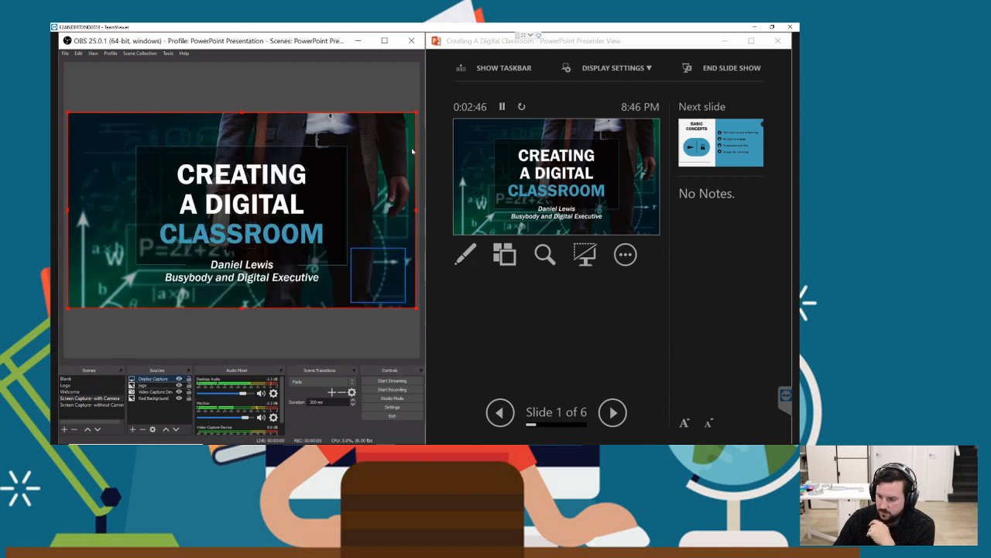
left_click_drag(415, 118, 302, 181)
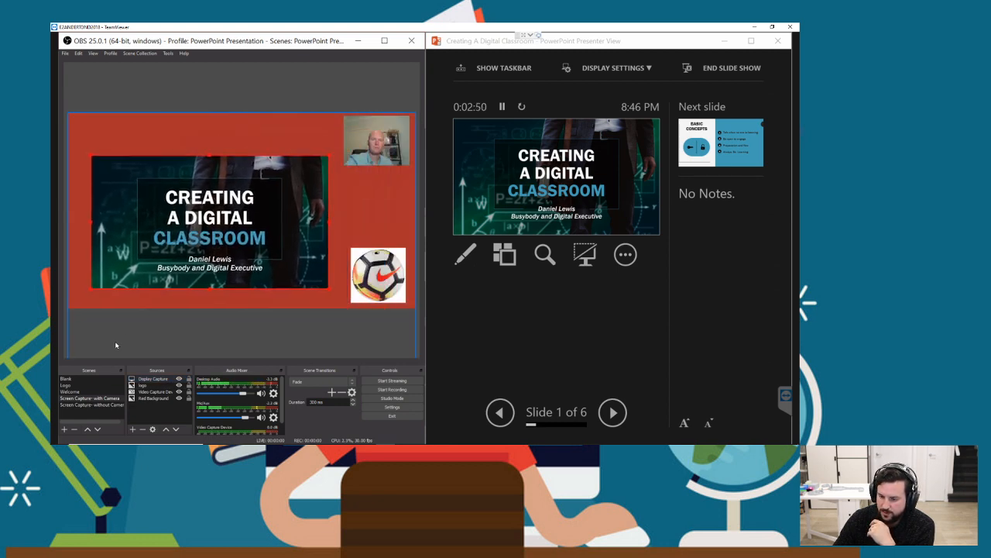
Add the existing Display Capture source to the Screen Capture- without Camera scene
left_click(97, 406)
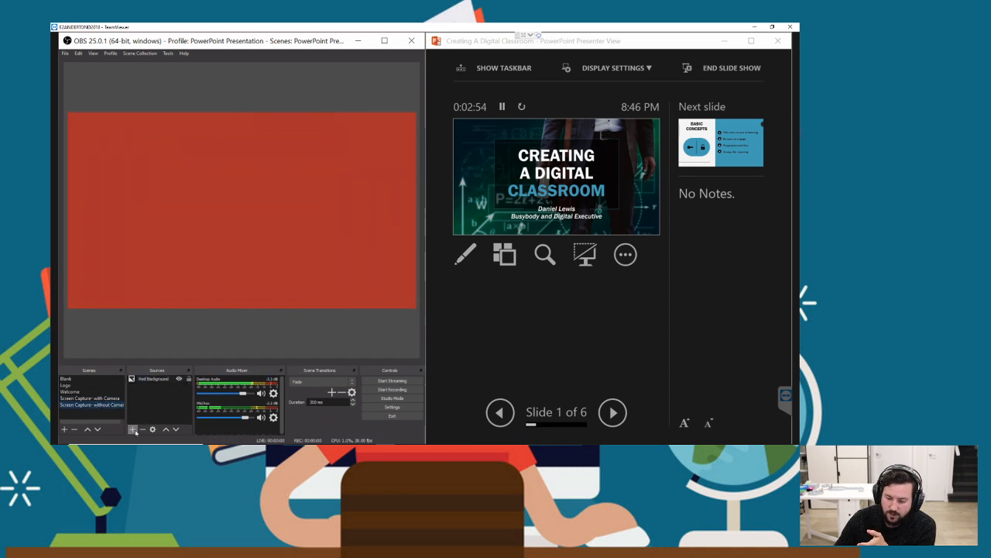
left_click(133, 429)
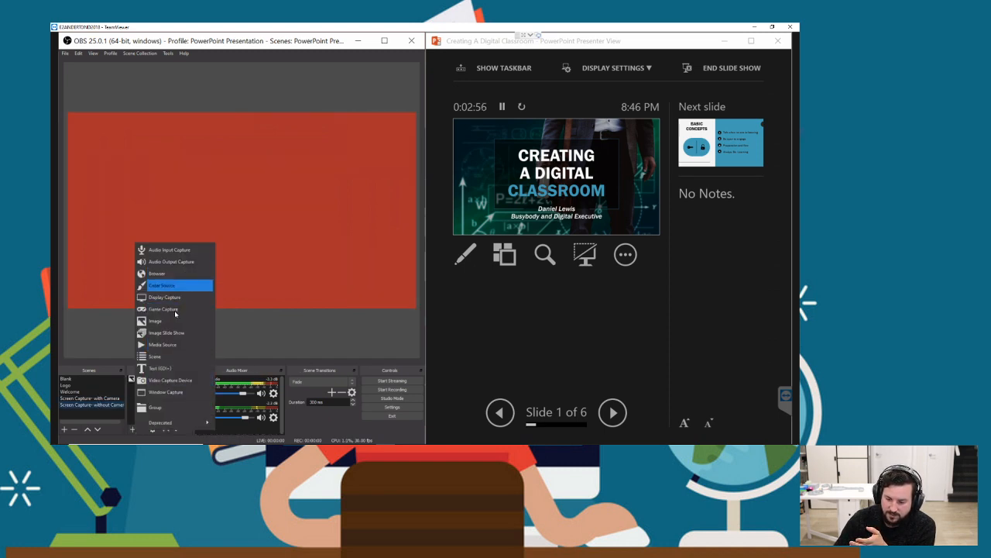
left_click(164, 298)
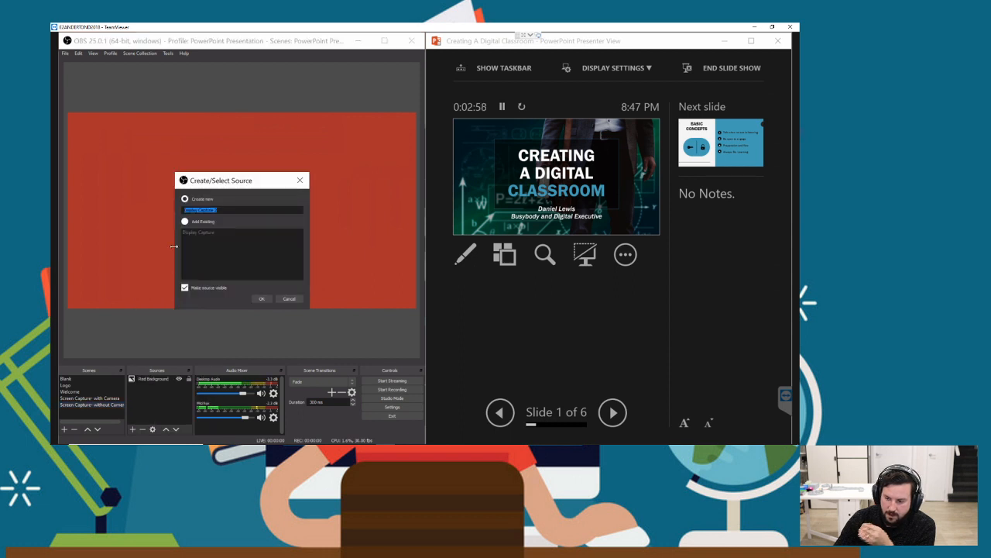
left_click(194, 224)
left_click(193, 233)
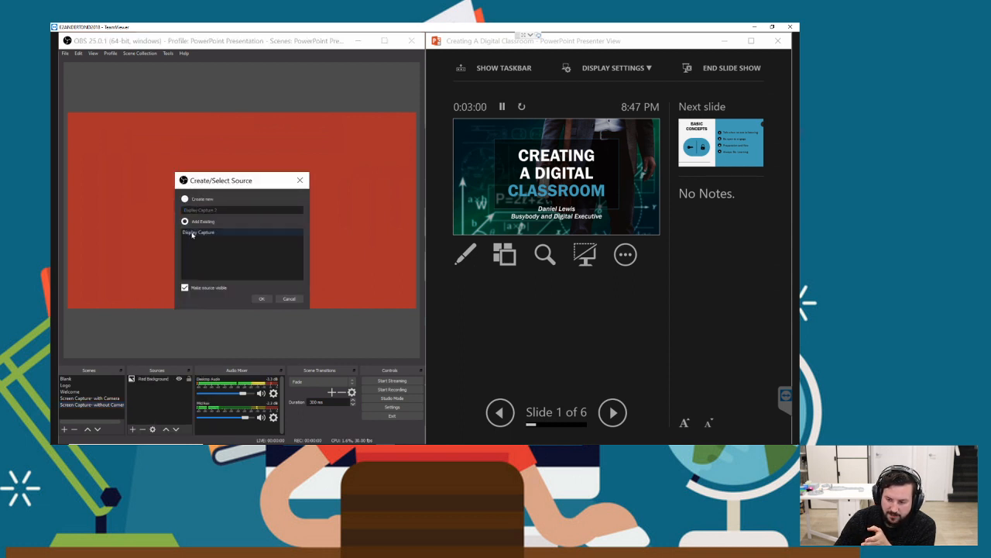
left_click(193, 234)
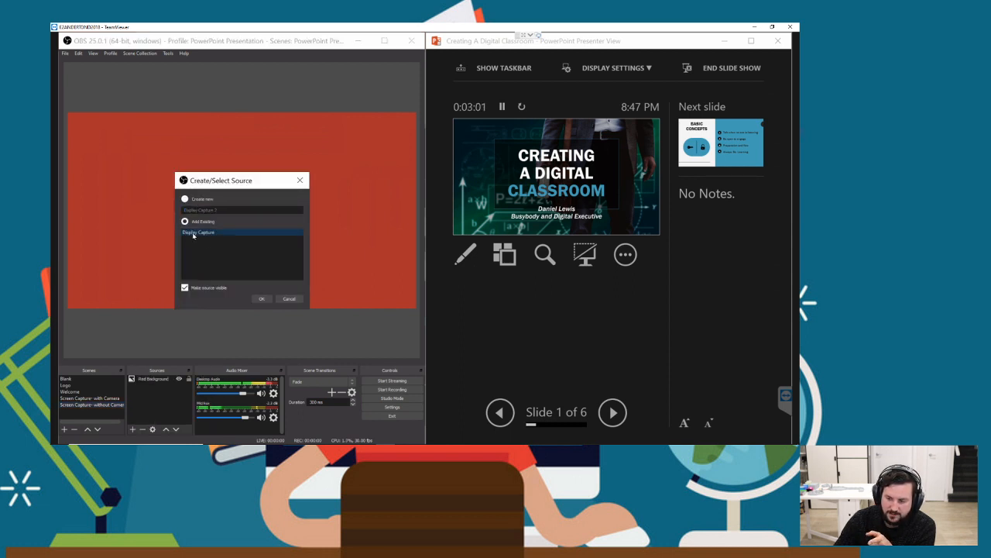
left_click(263, 298)
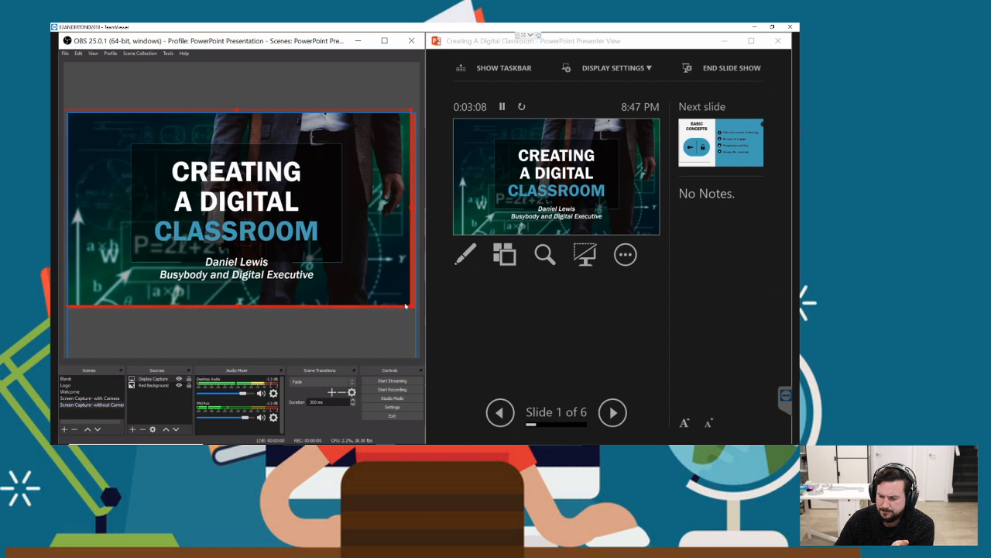
Scale the Display Capture down slightly and center it so the red background frames it in the scene without Camera
left_click_drag(414, 309, 400, 302)
left_click_drag(355, 243, 354, 250)
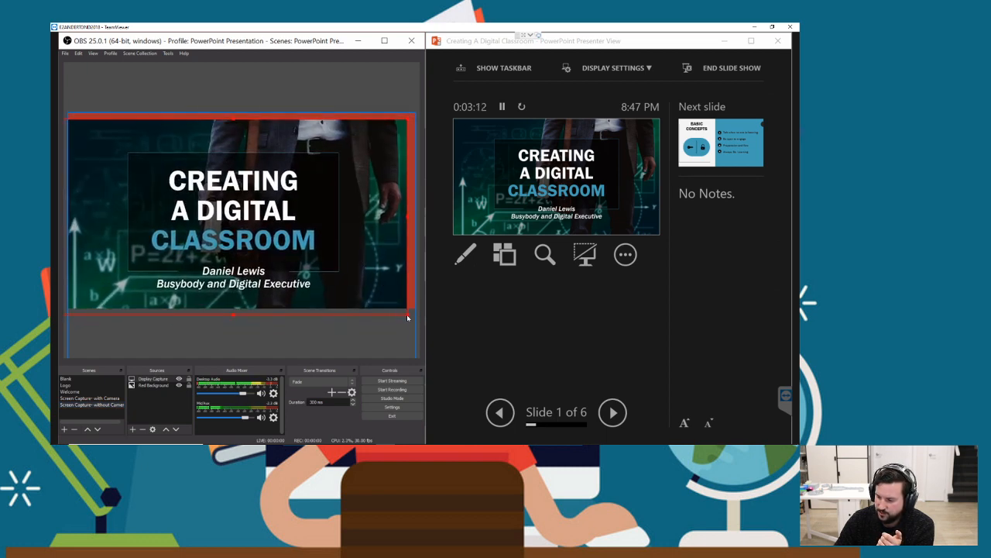
left_click_drag(406, 313, 382, 299)
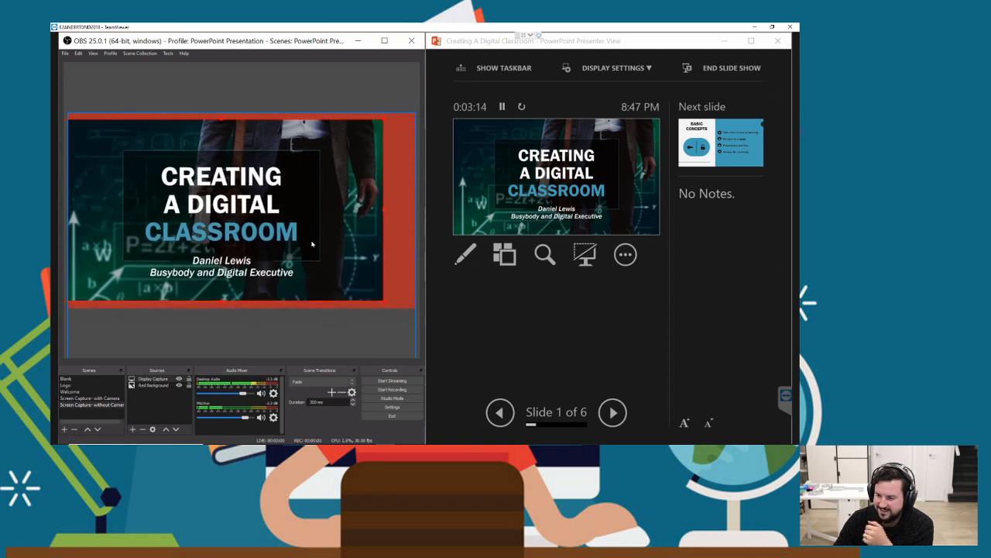
left_click_drag(330, 244, 338, 243)
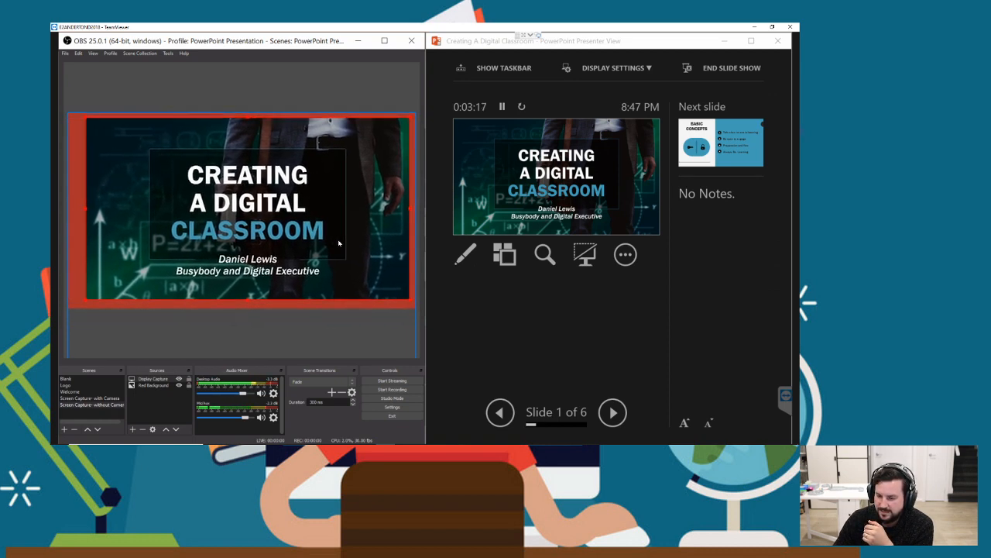
Switch to the Screen Capture- with Camera scene and advance the slide show to slide 3, checking that the Display Capture follows
left_click(80, 398)
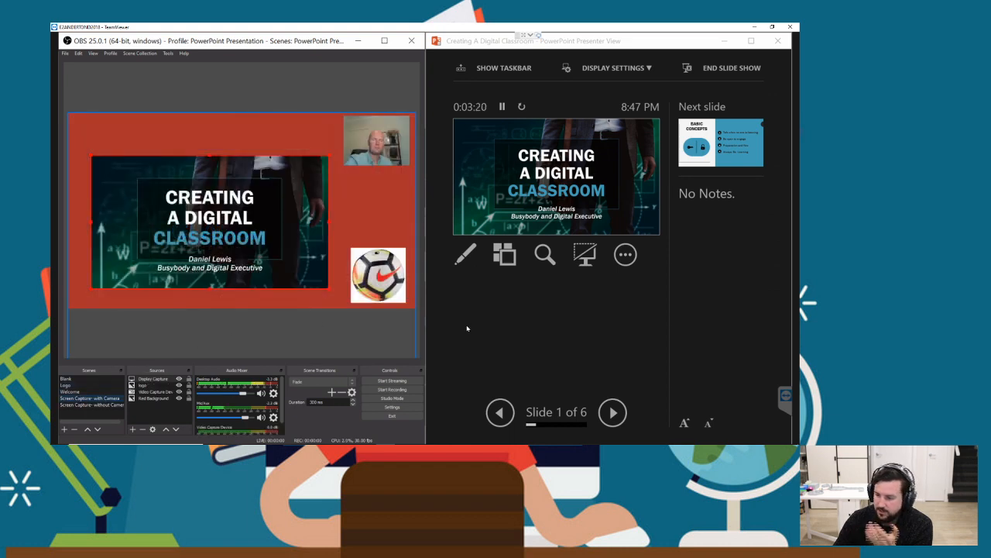
left_click(620, 414)
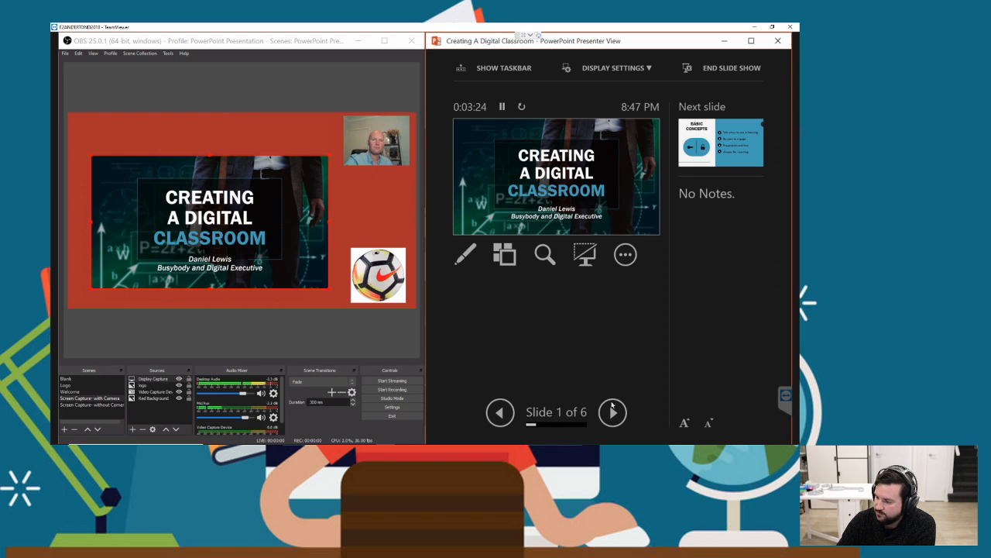
left_click(612, 411)
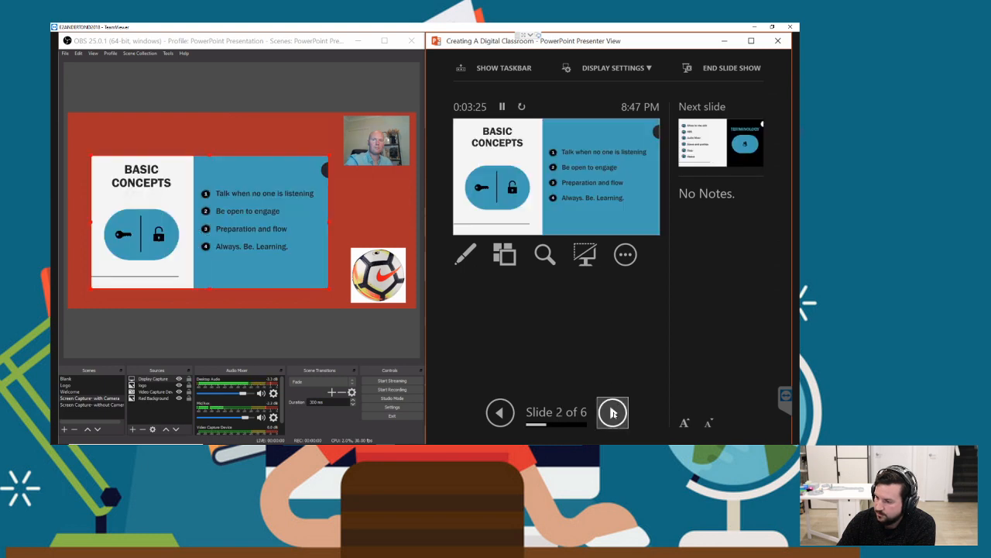
left_click(344, 335)
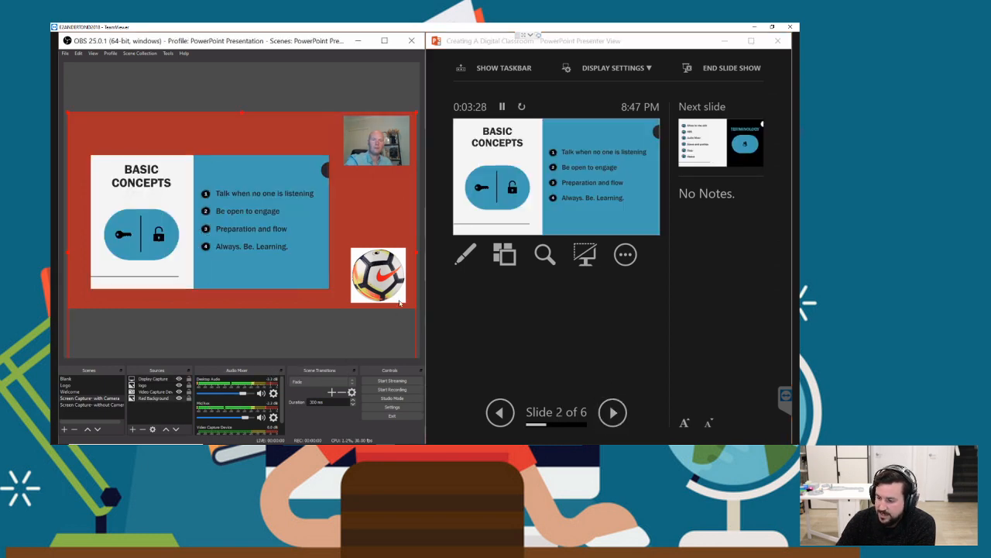
left_click(395, 95)
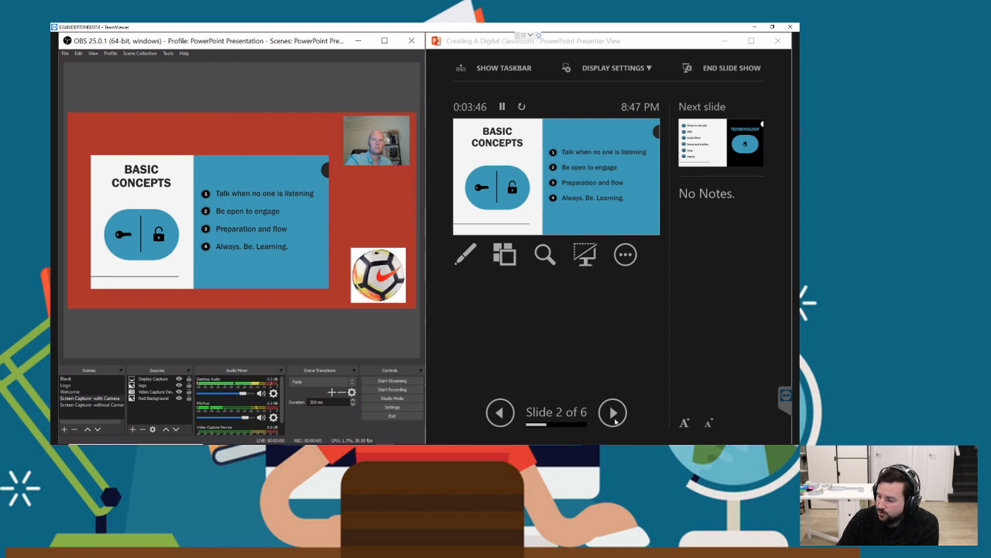
left_click(624, 328)
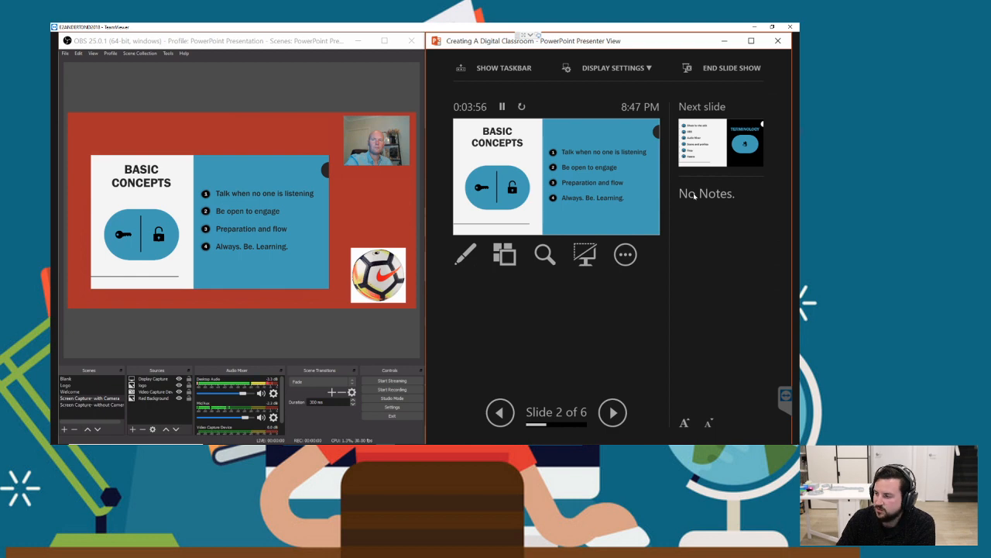
left_click(613, 412)
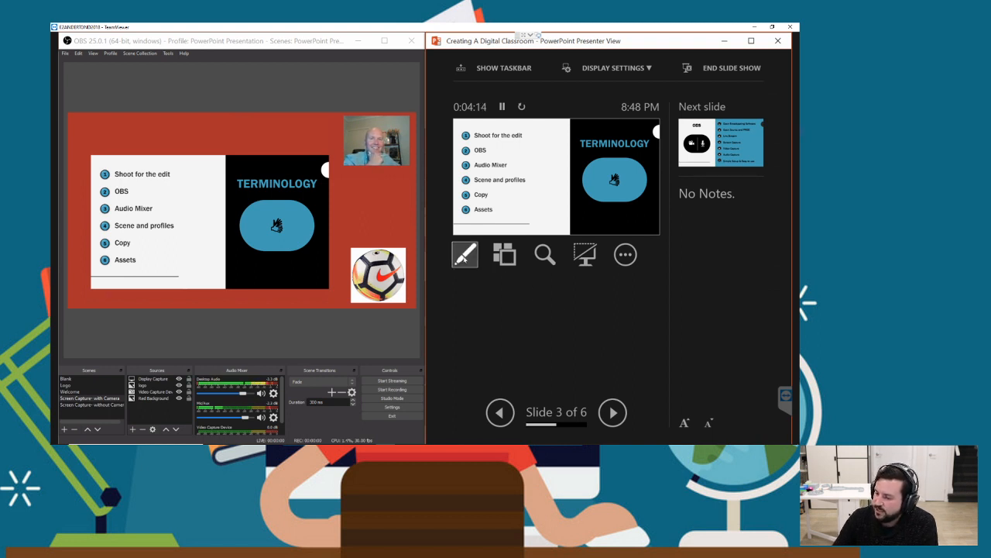
Try the Laser Pointer in Presenter View, and use the Pen to draw around the blue shape on the Terminology slide
left_click(464, 255)
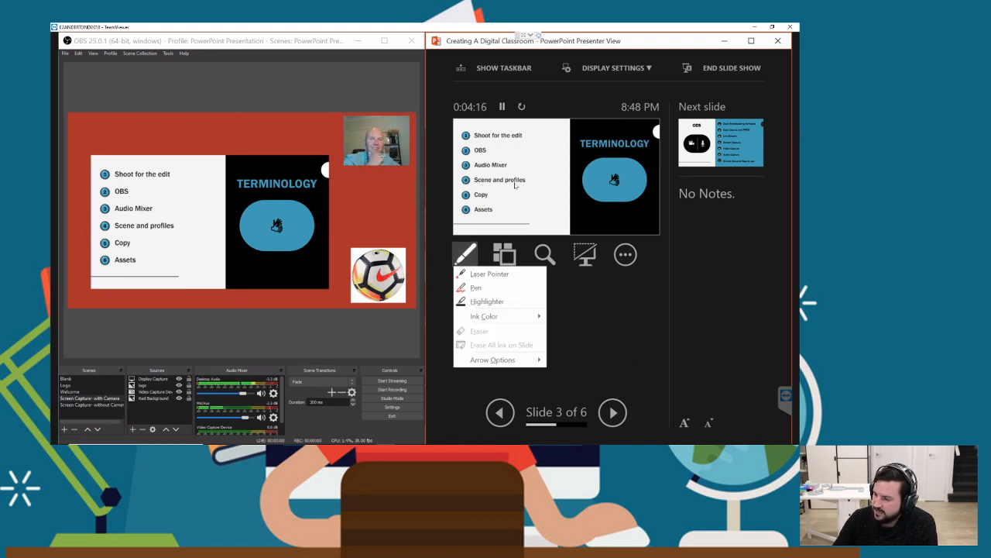
left_click(482, 275)
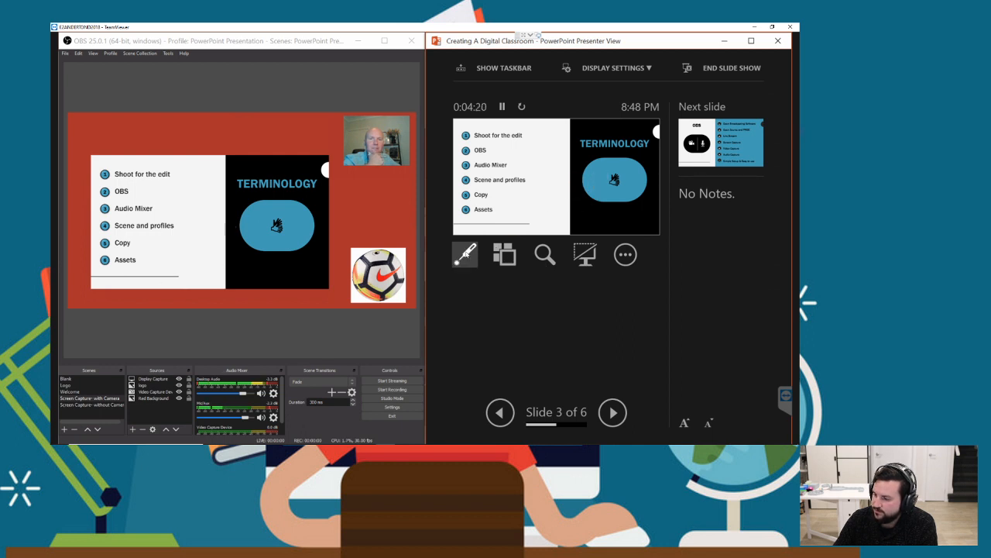
left_click(466, 258)
left_click(475, 288)
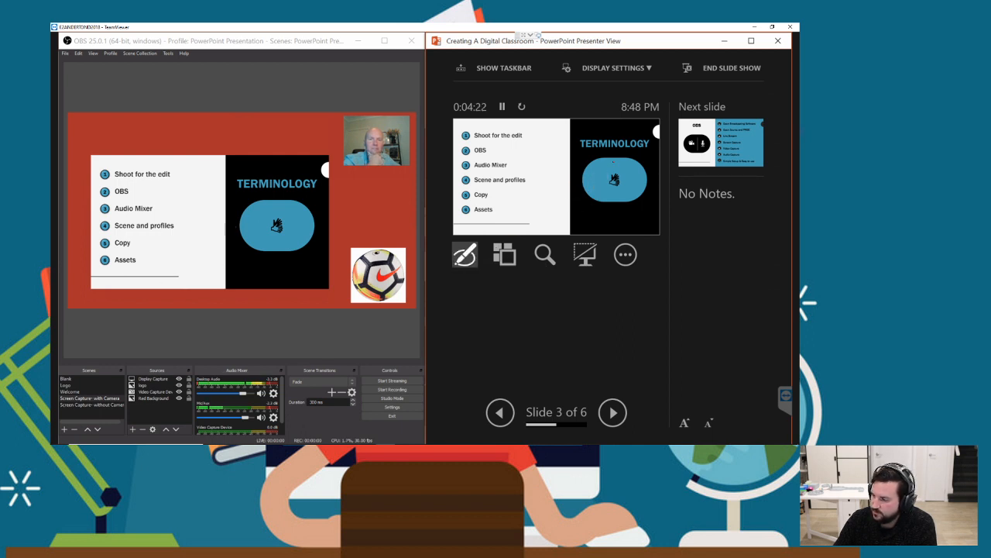
left_click_drag(627, 197, 639, 167)
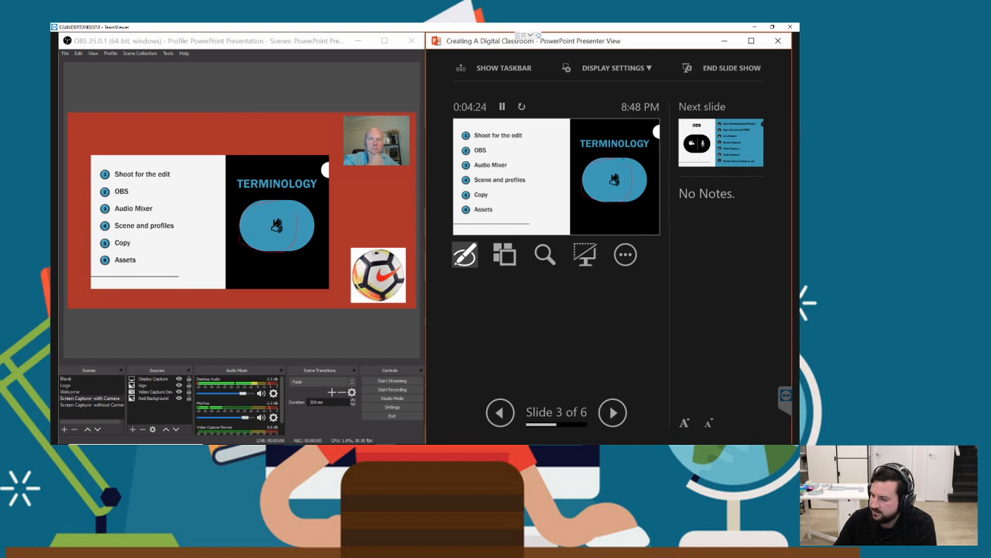